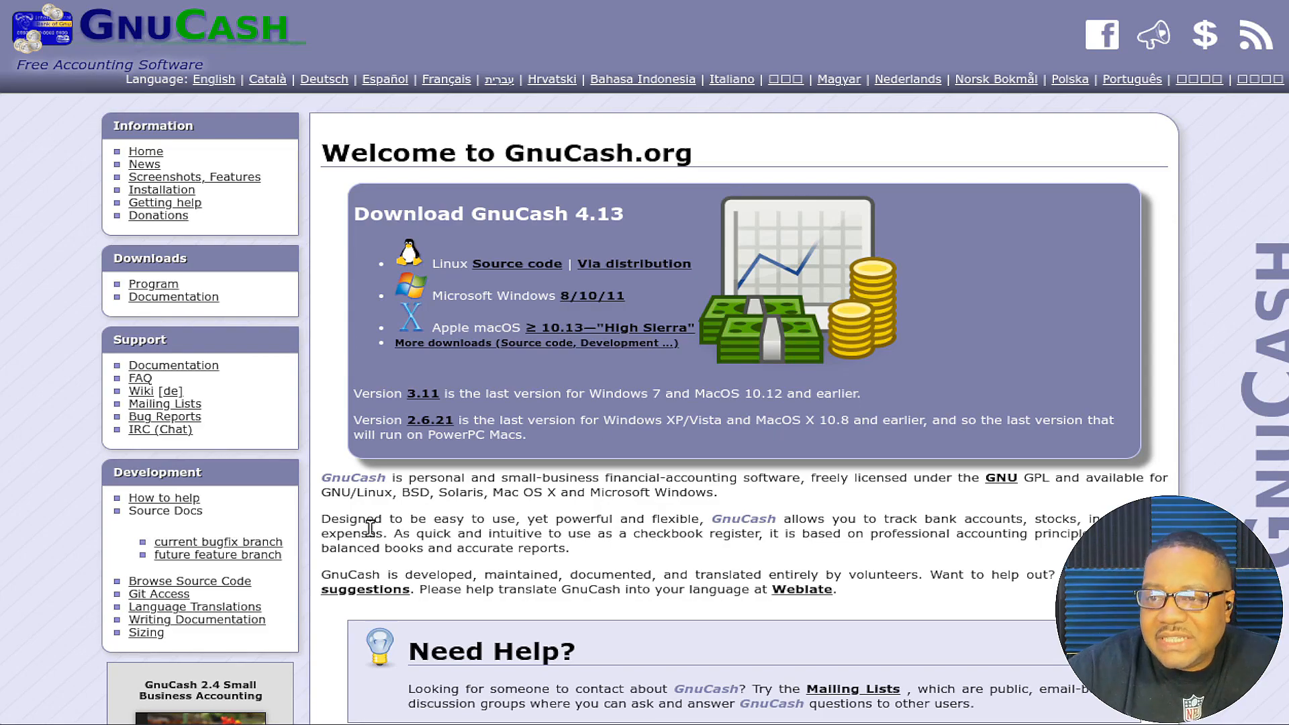
# Look over the GnuCash home page, including the download options, feature highlights and release notice.
pyautogui.scroll(-8, 457, 537)
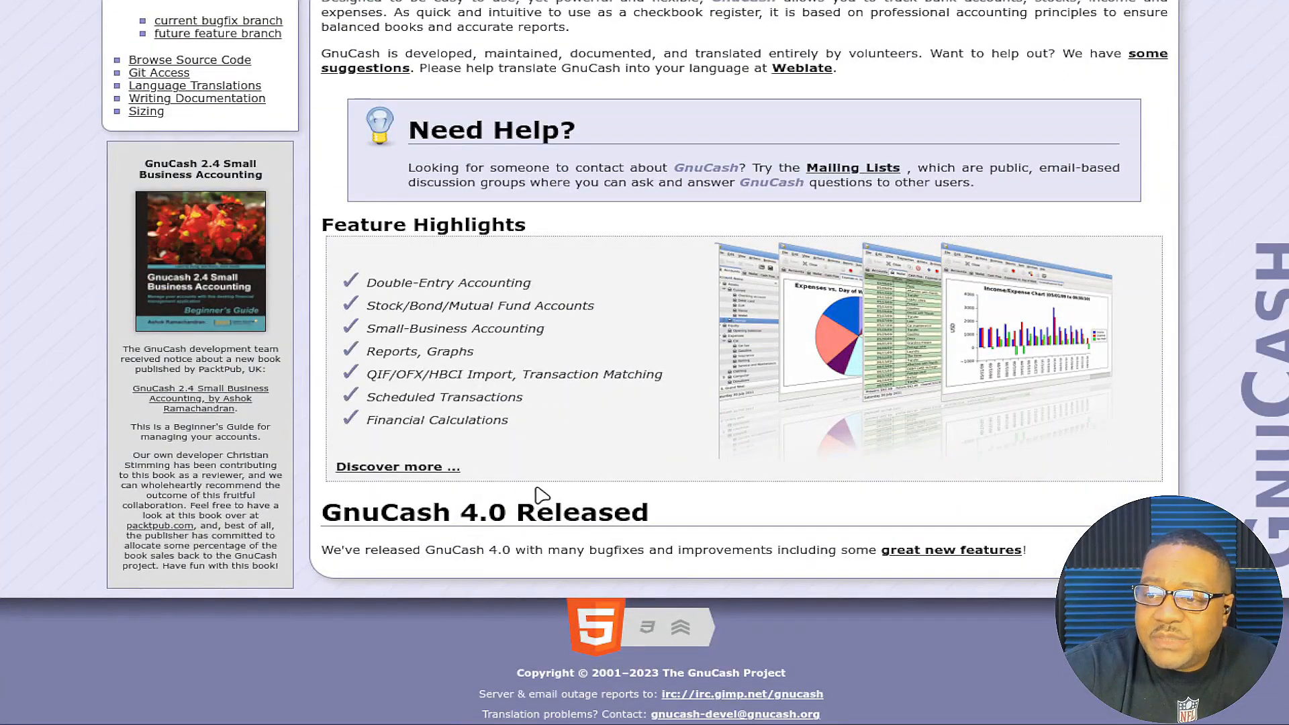
pyautogui.scroll(7, 544, 493)
pyautogui.scroll(-5, 545, 493)
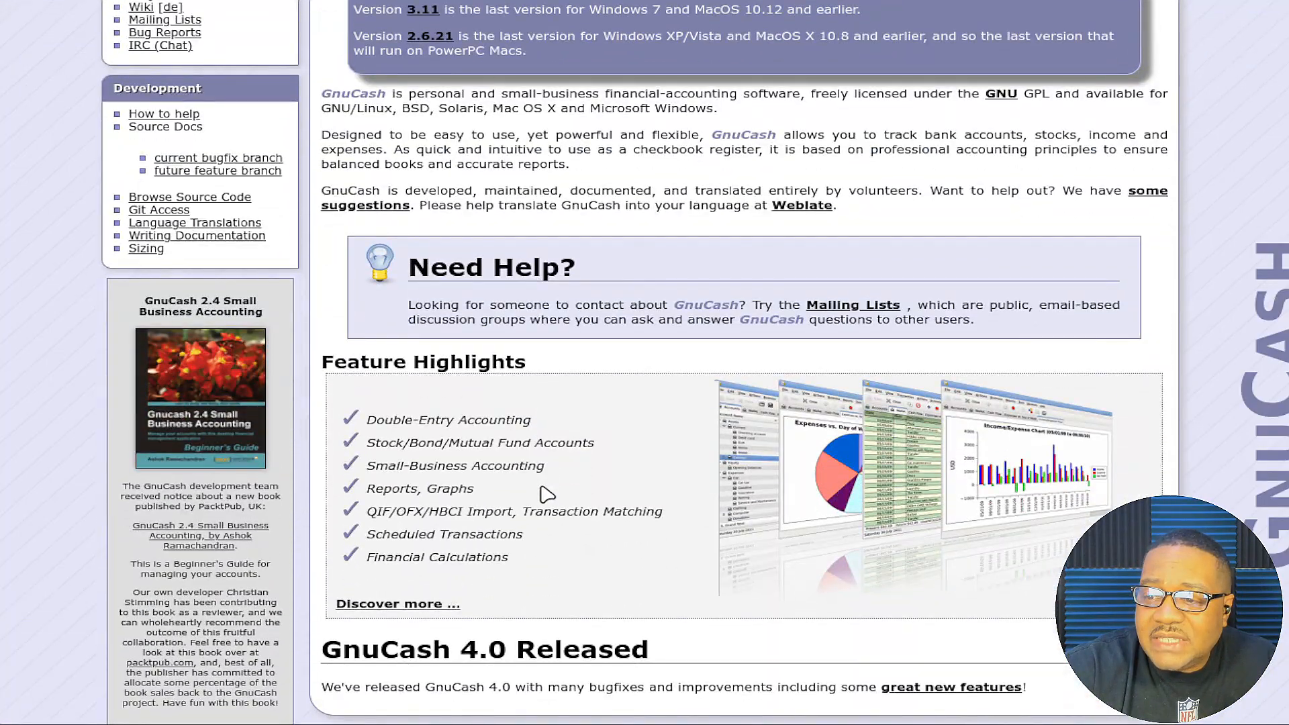
pyautogui.scroll(6, 545, 493)
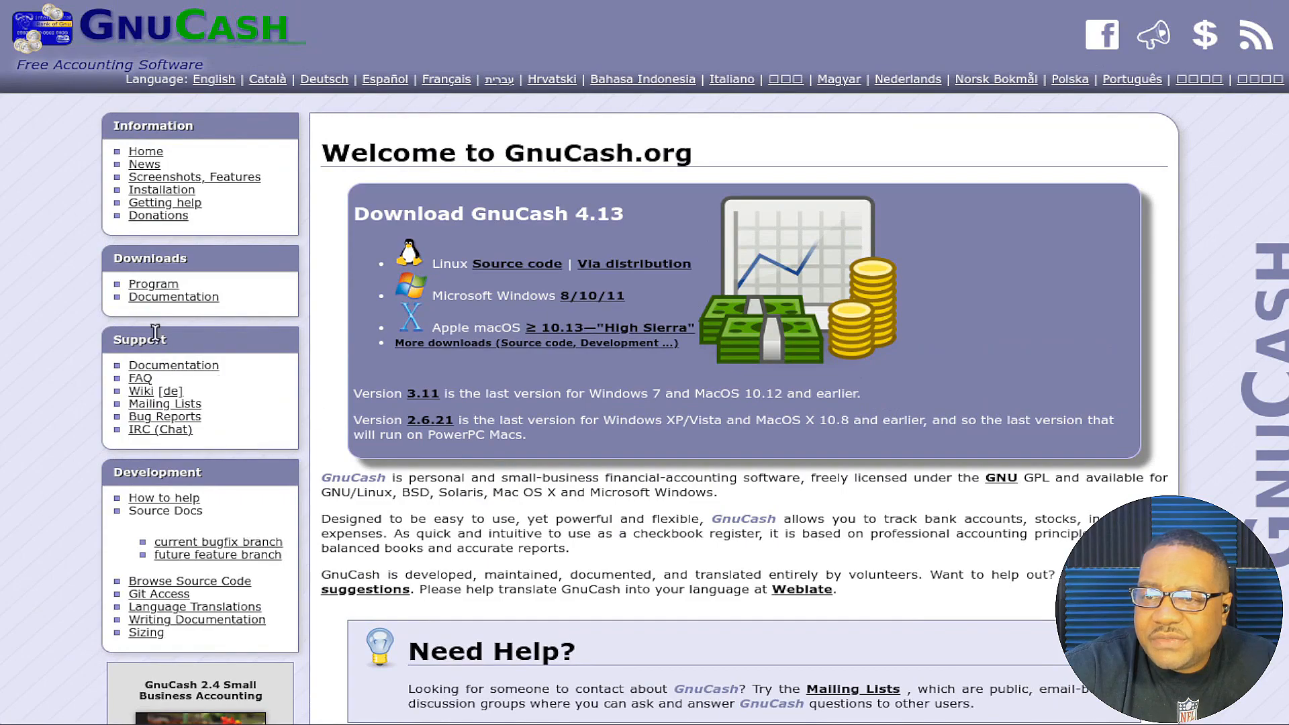
# Open the GnuCash News page and highlight the version number 4.900 in the latest release heading.
pyautogui.click(145, 165)
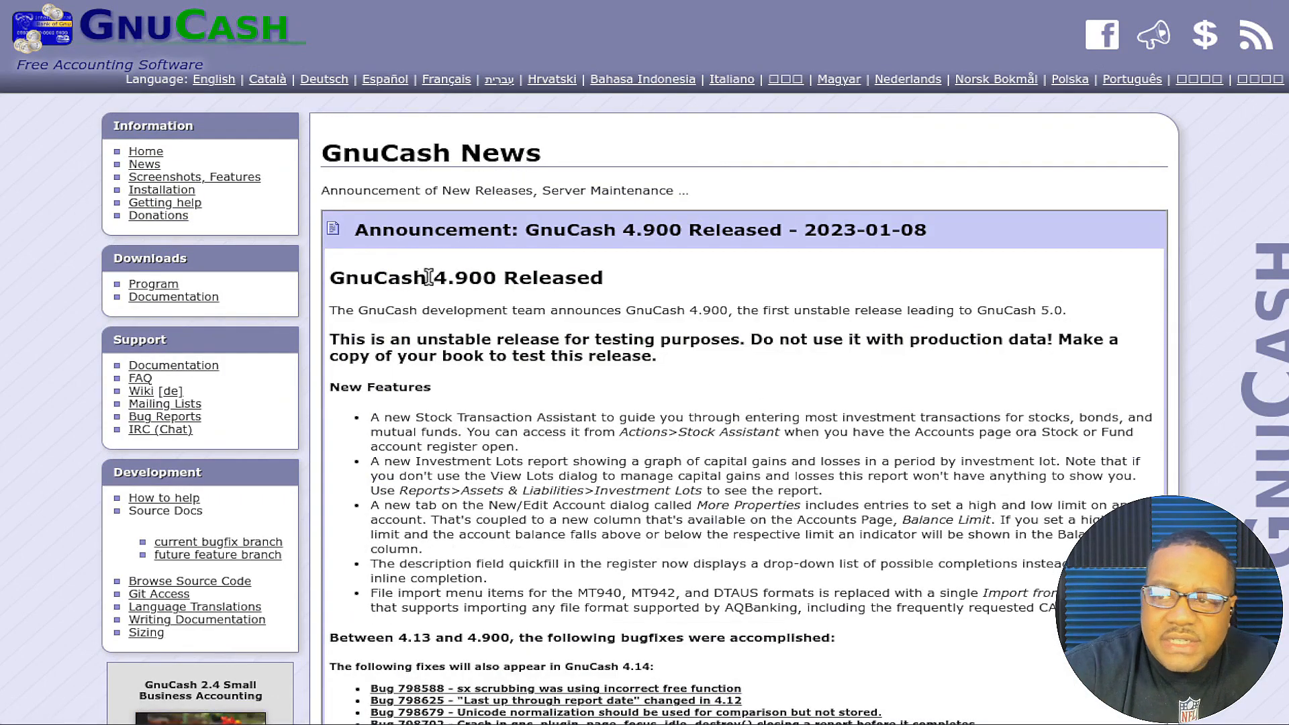
pyautogui.moveTo(430, 278); pyautogui.dragTo(499, 278)
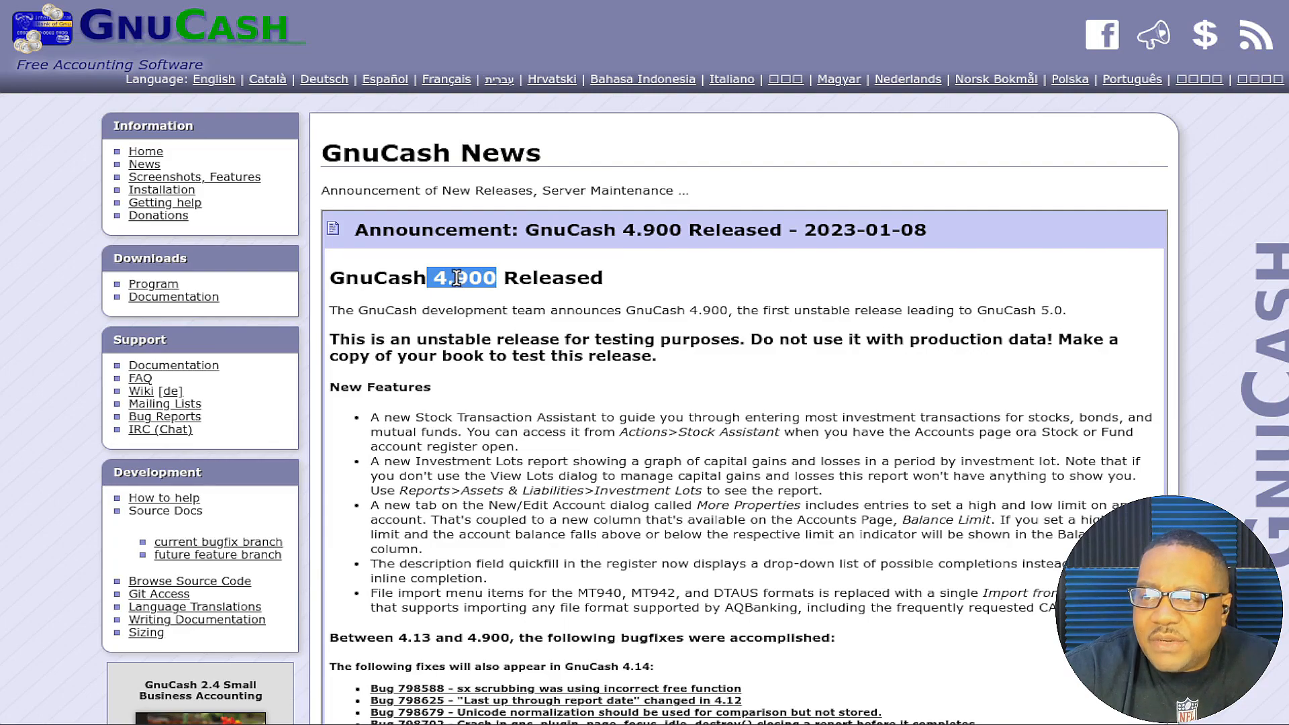
pyautogui.click(435, 277)
pyautogui.moveTo(436, 277); pyautogui.dragTo(499, 277)
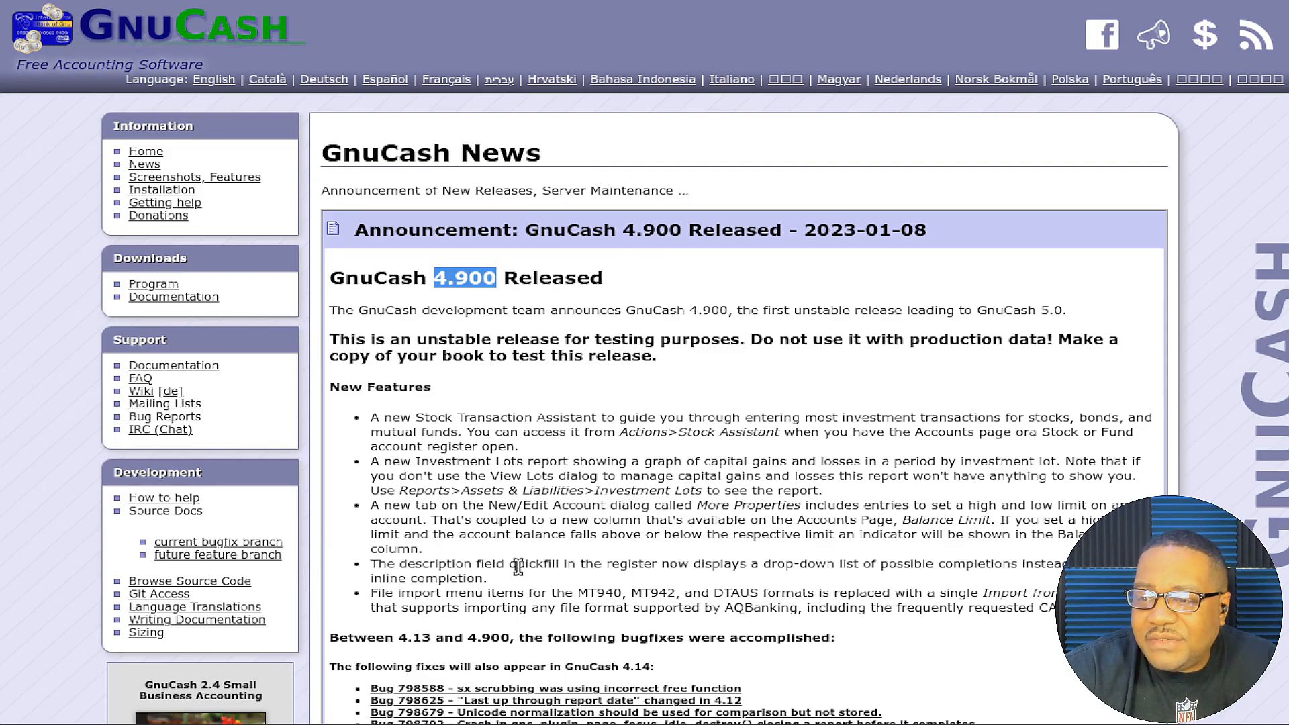
# Read through the new features and bug fixes in the GnuCash 4.900 and 4.13 release announcements.
pyautogui.scroll(-2, 430, 446)
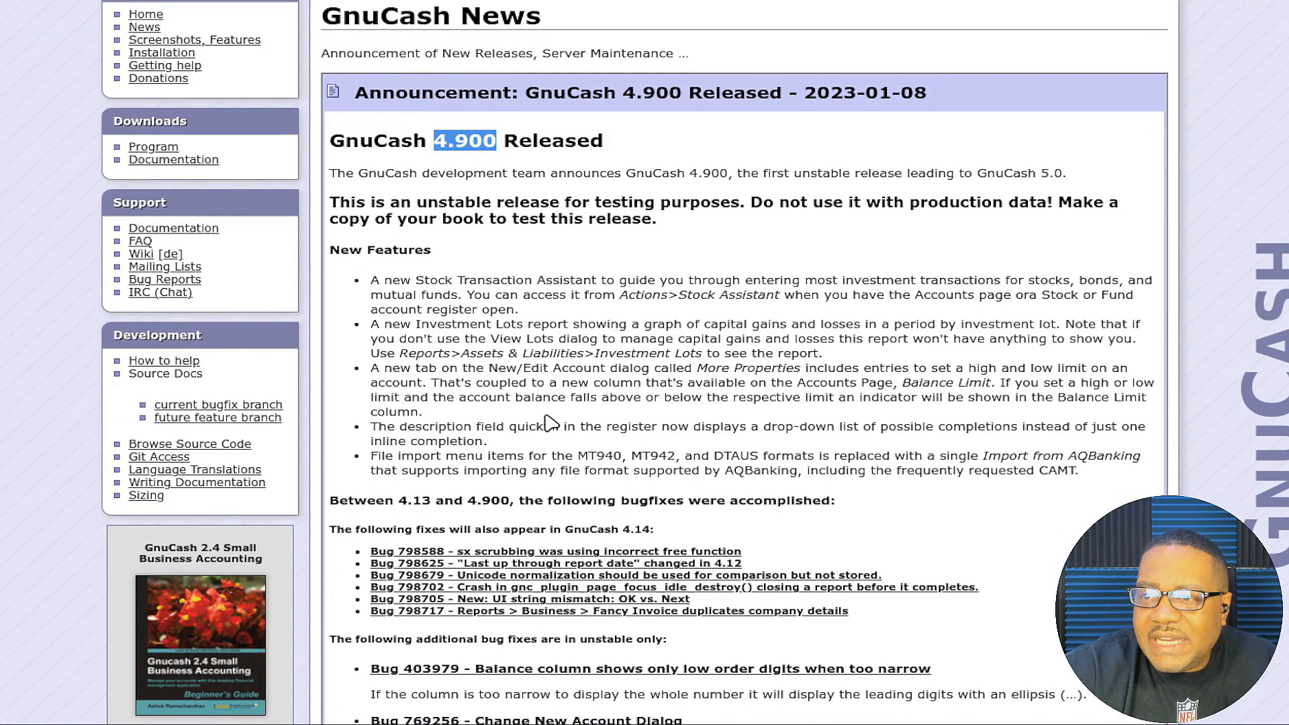
pyautogui.scroll(-3, 550, 396)
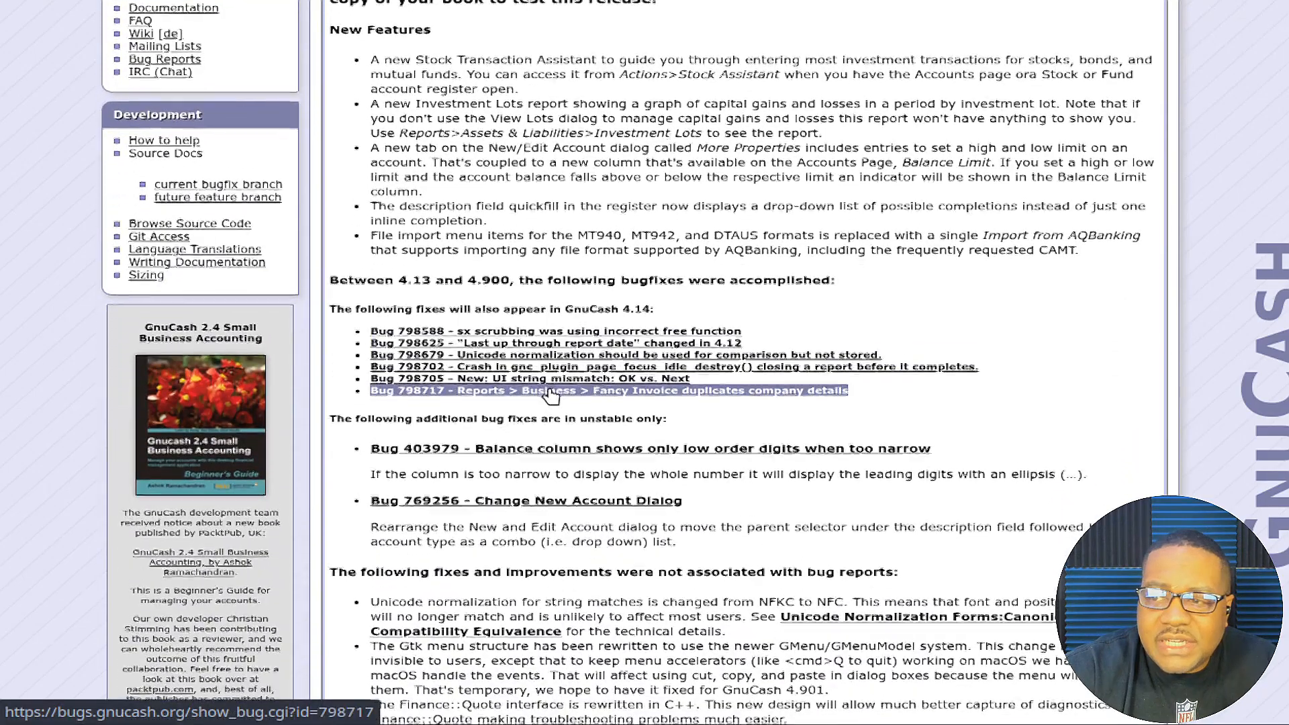
pyautogui.scroll(-2, 550, 396)
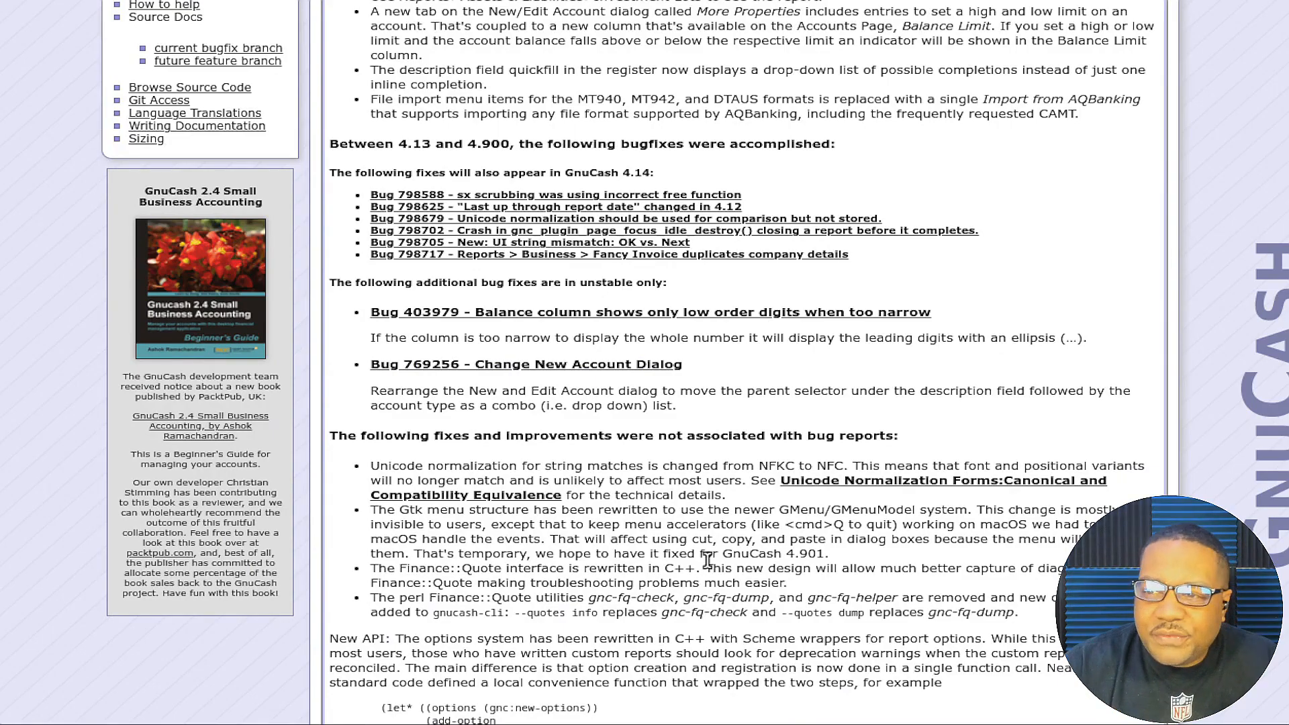
pyautogui.scroll(-20, 713, 562)
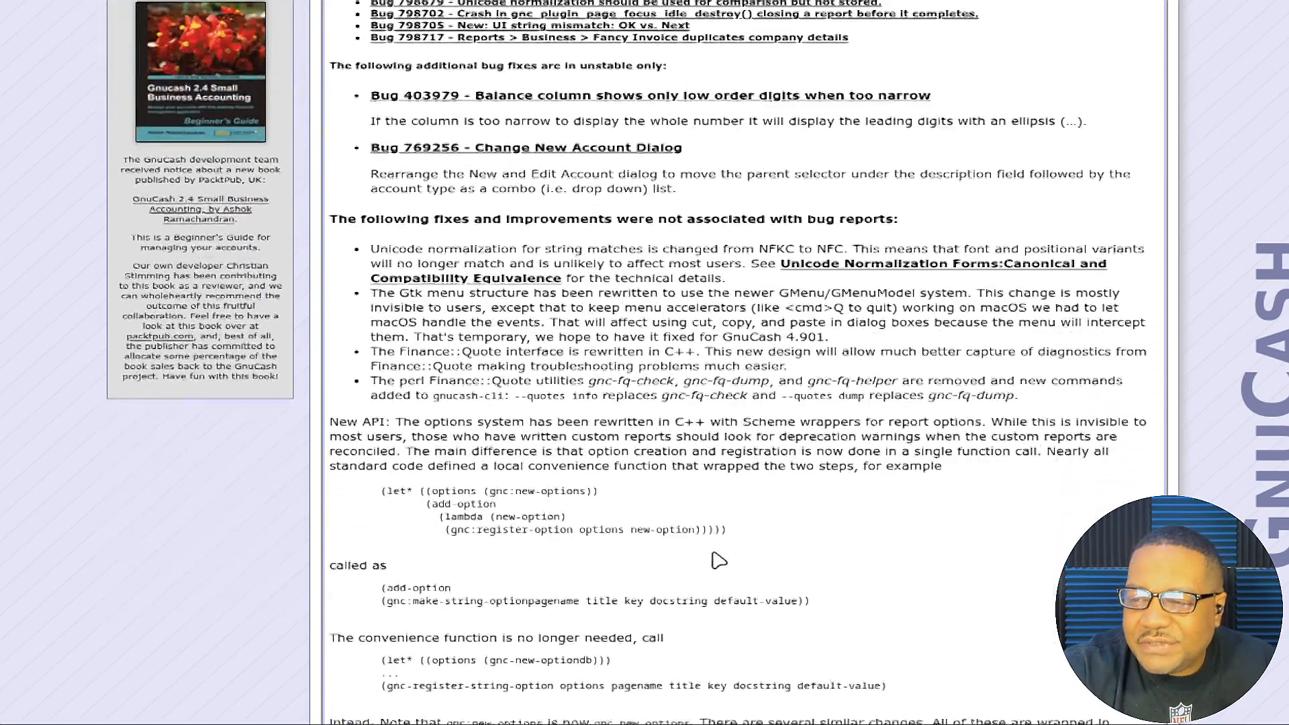
pyautogui.scroll(-12, 717, 559)
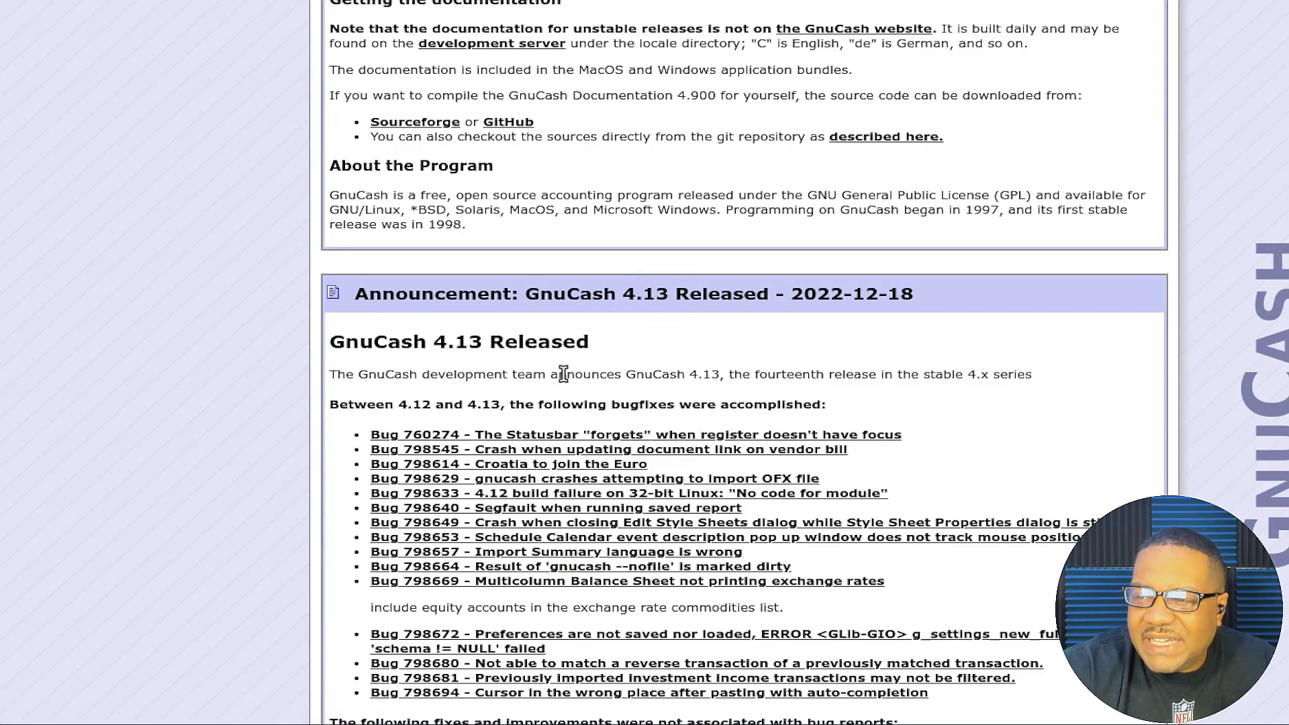
pyautogui.scroll(-5, 567, 373)
pyautogui.scroll(-10, 569, 373)
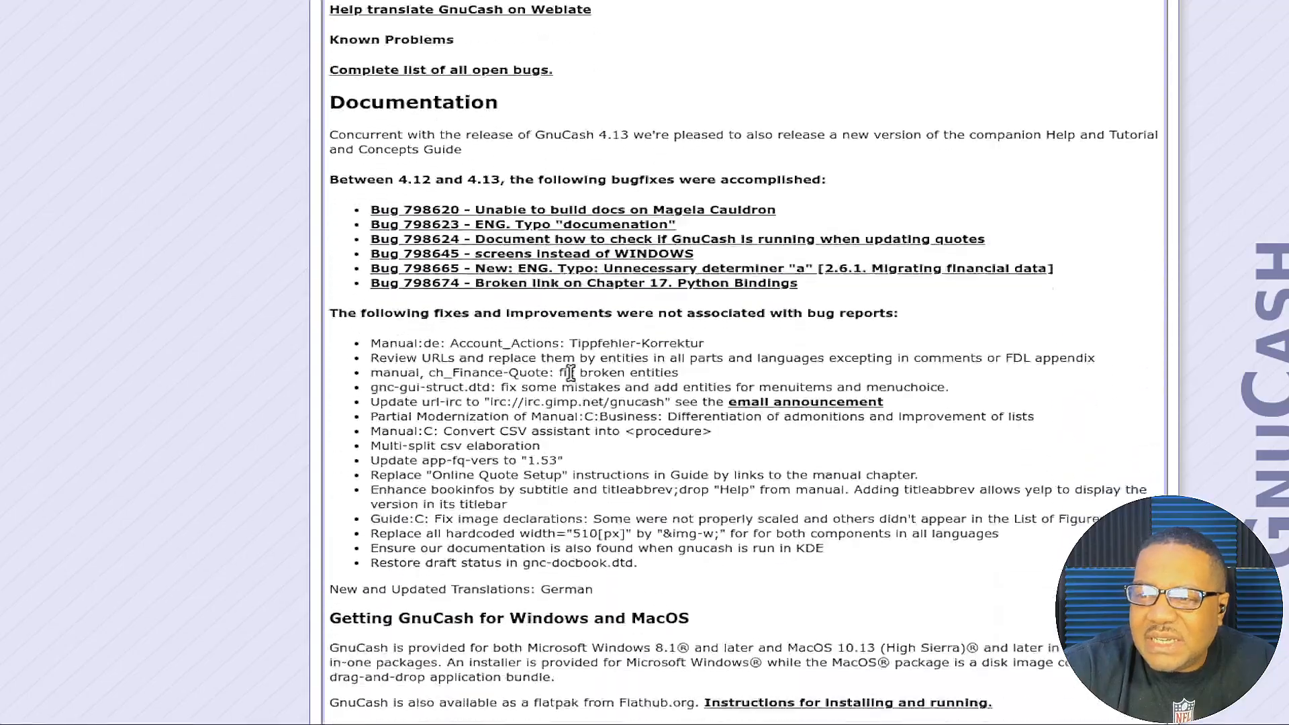
pyautogui.scroll(20, 569, 374)
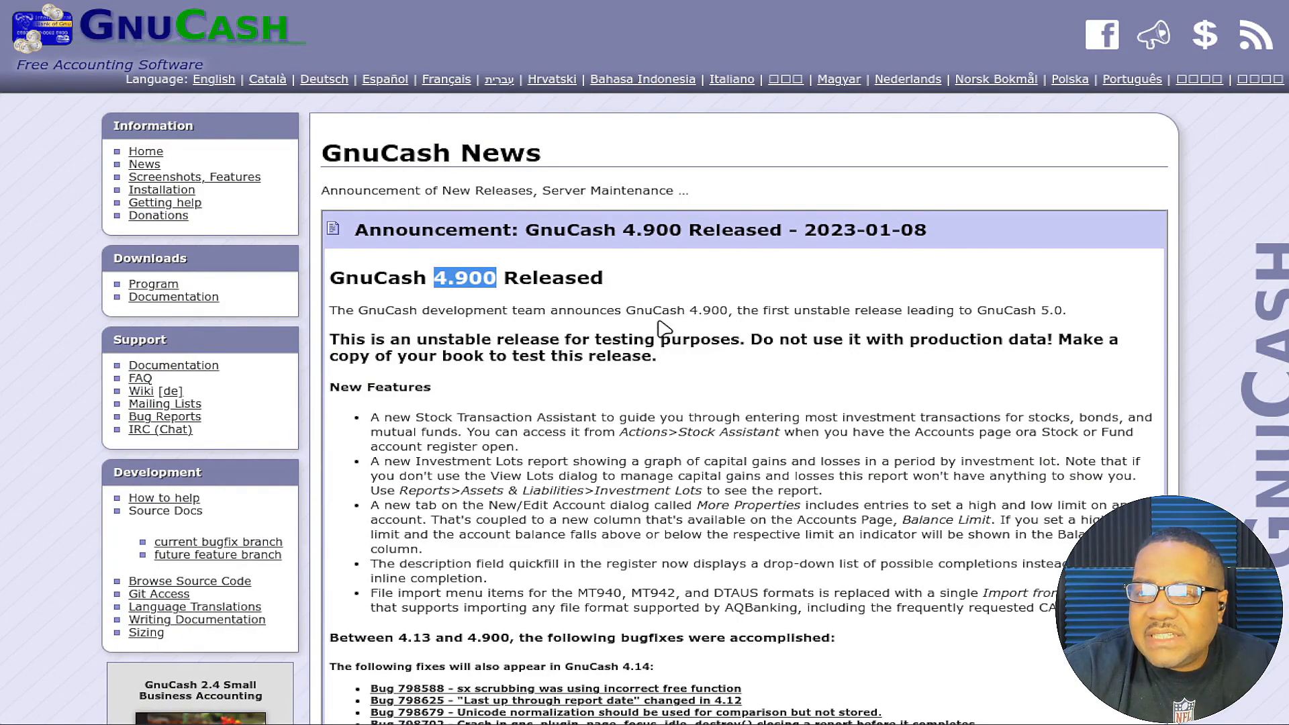
# Open the Screenshots, Features page and review the main features, from double entry to reports and statement reconciliation.
pyautogui.click(190, 185)
pyautogui.scroll(-5, 712, 363)
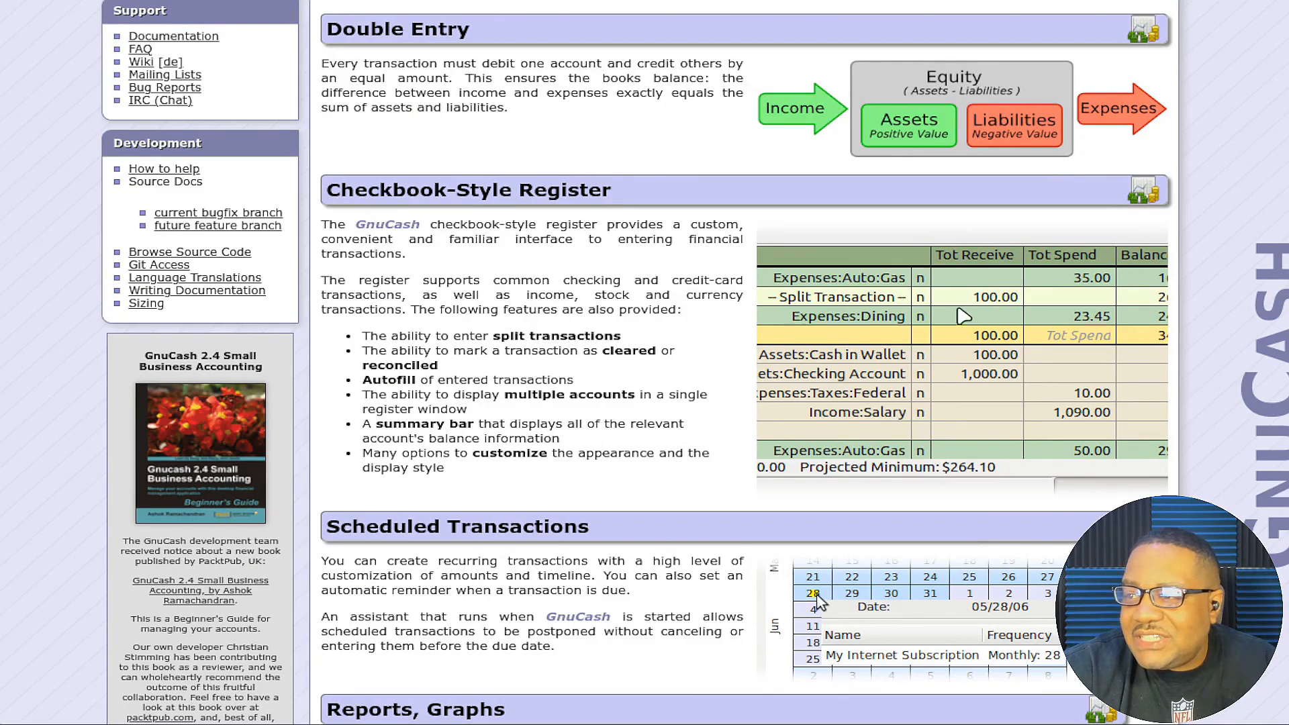
pyautogui.scroll(-3, 457, 265)
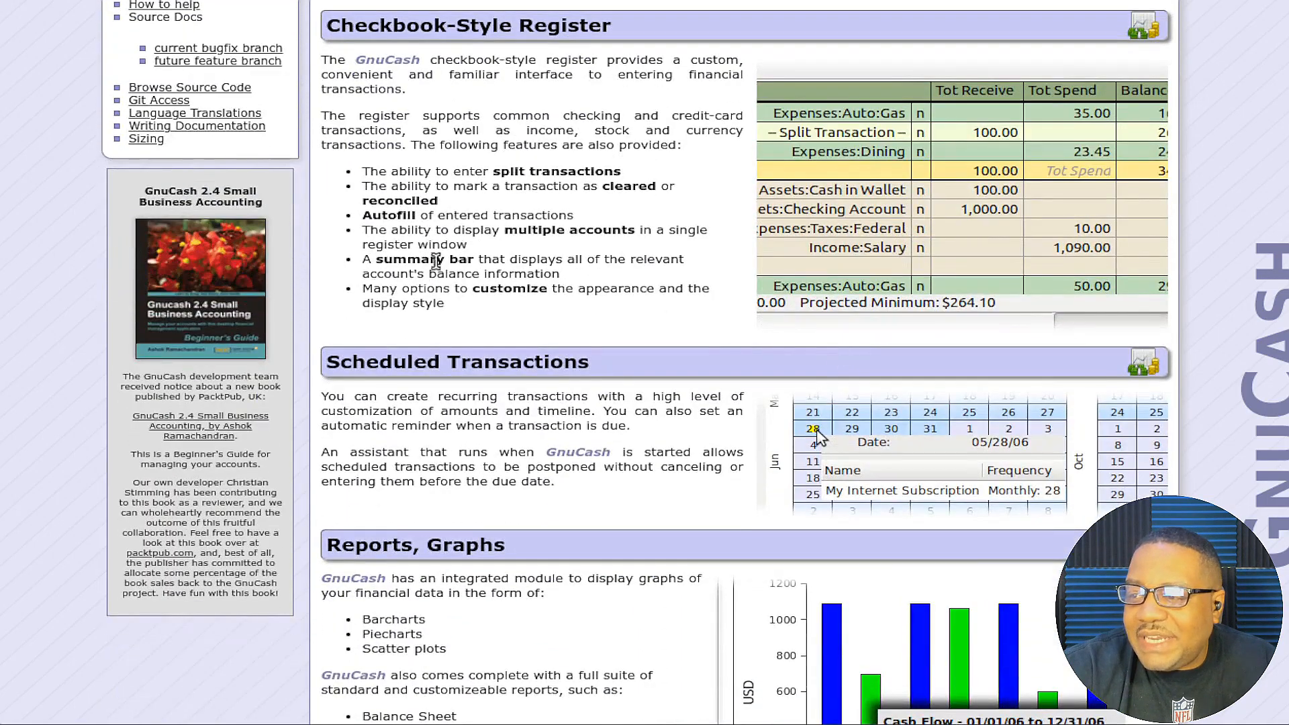
pyautogui.scroll(-7, 431, 244)
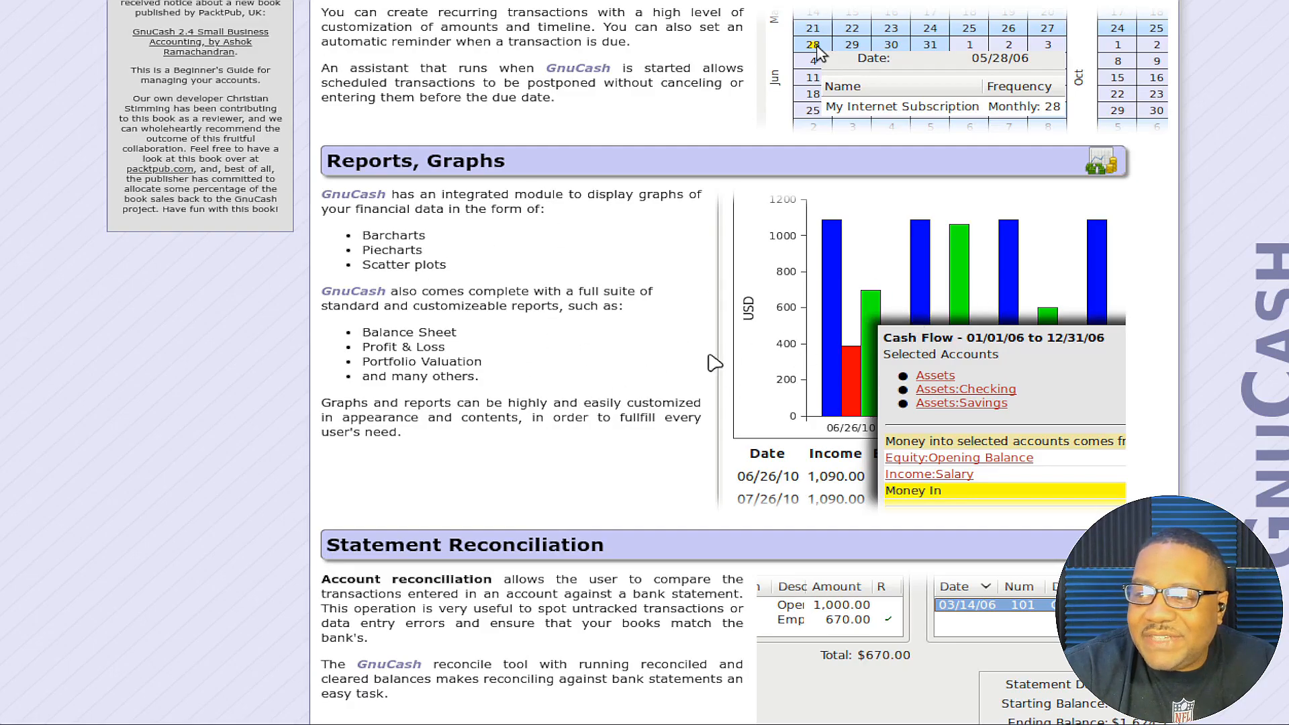
pyautogui.scroll(-8, 621, 276)
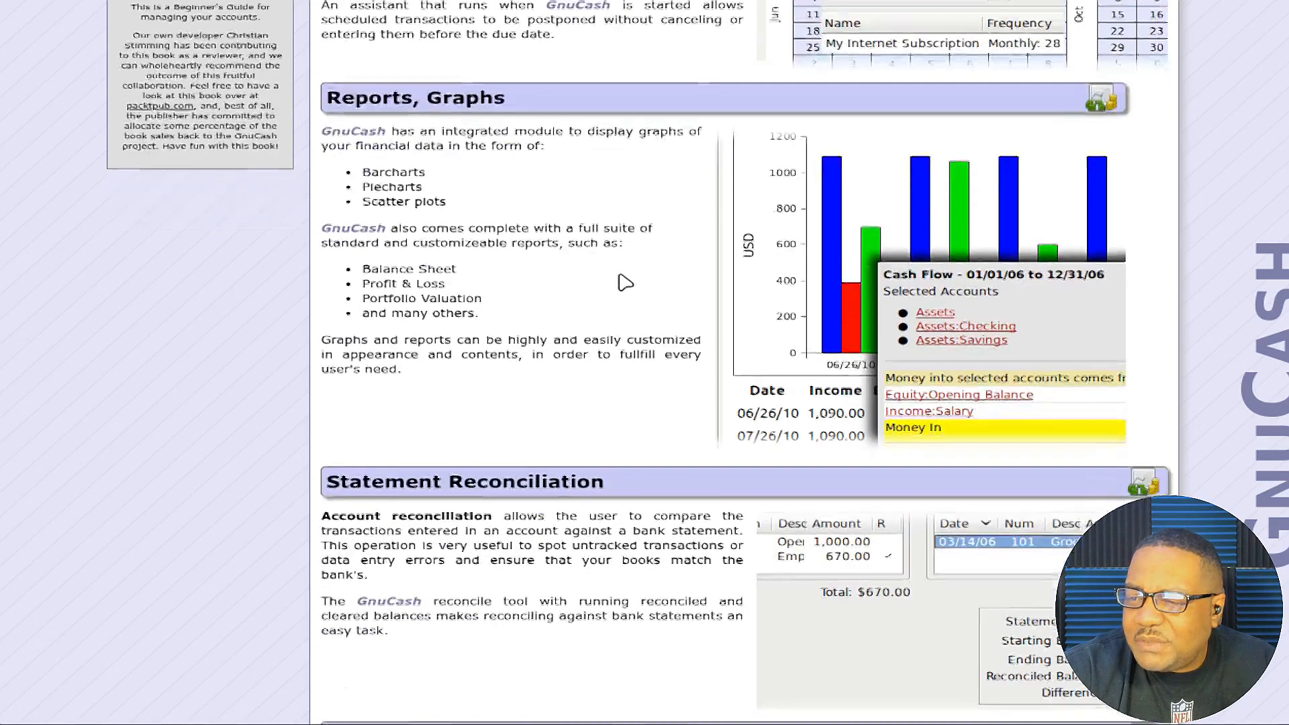
# Review the advanced features, the data storage and exchange features, and the other goodies on the Features page.
pyautogui.scroll(-5, 614, 277)
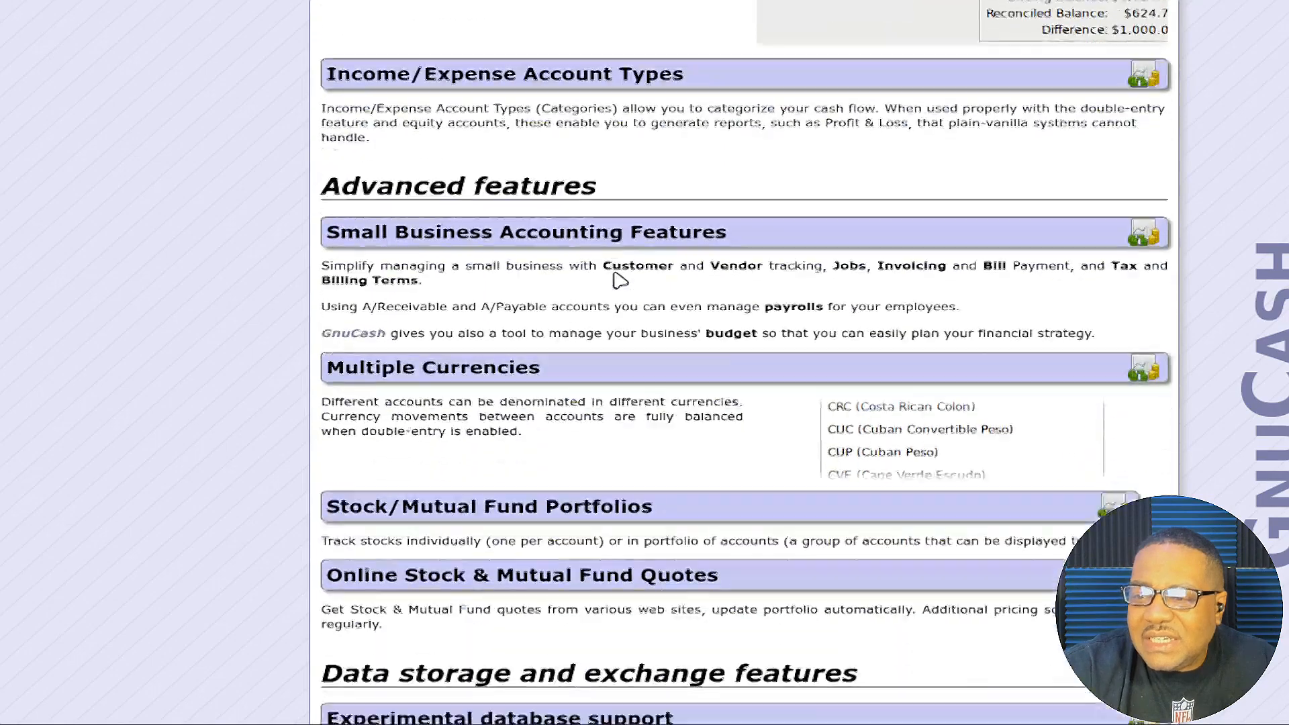
pyautogui.scroll(4, 618, 228)
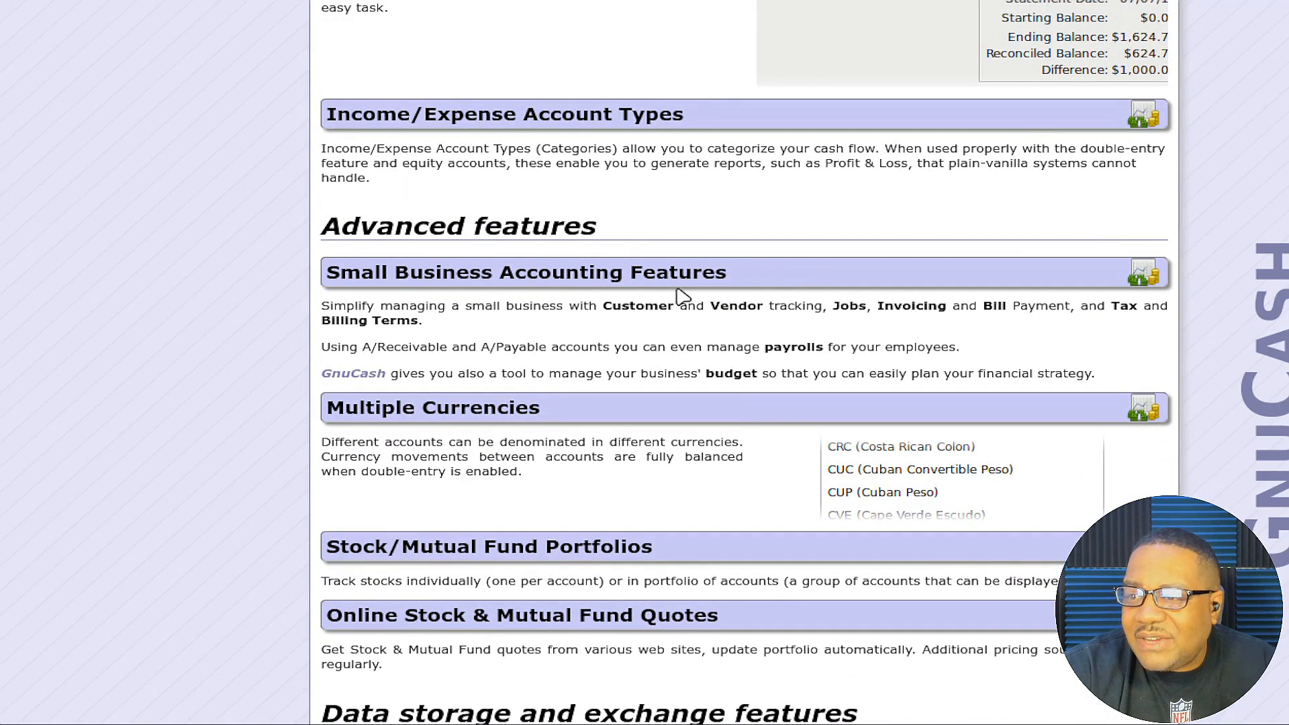
pyautogui.scroll(-2, 694, 339)
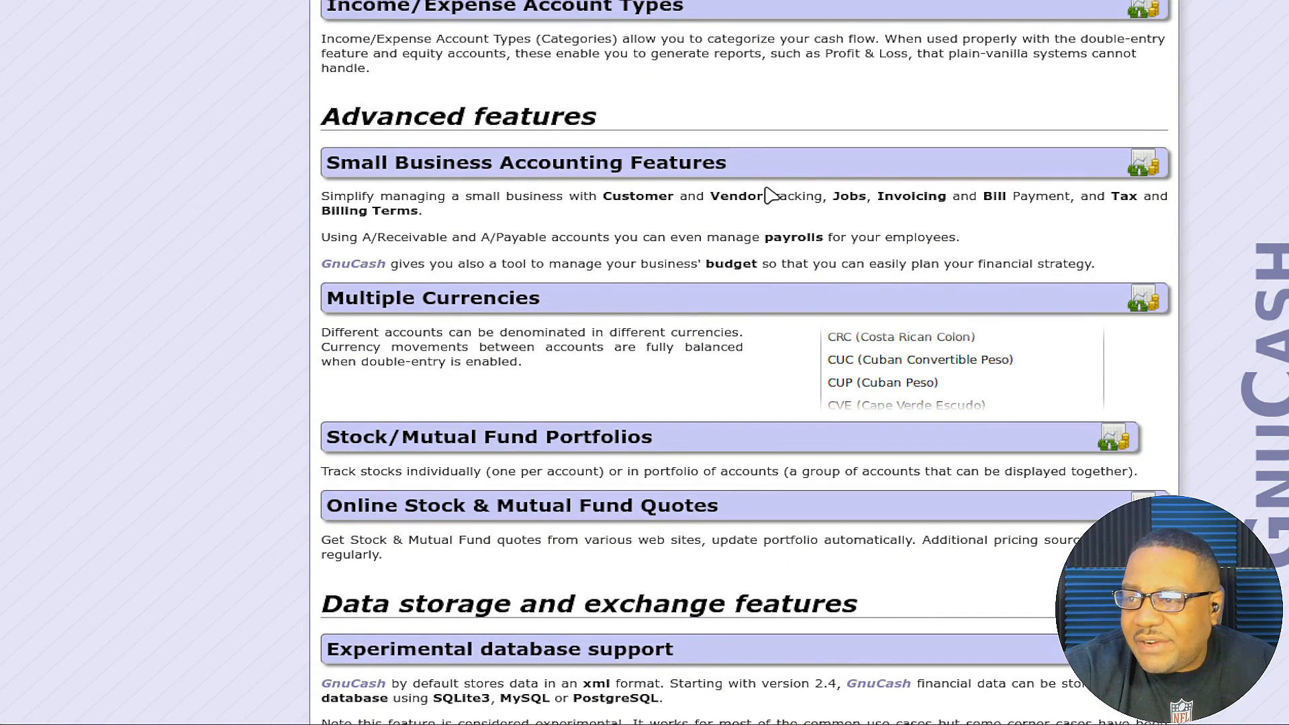
pyautogui.scroll(-5, 647, 208)
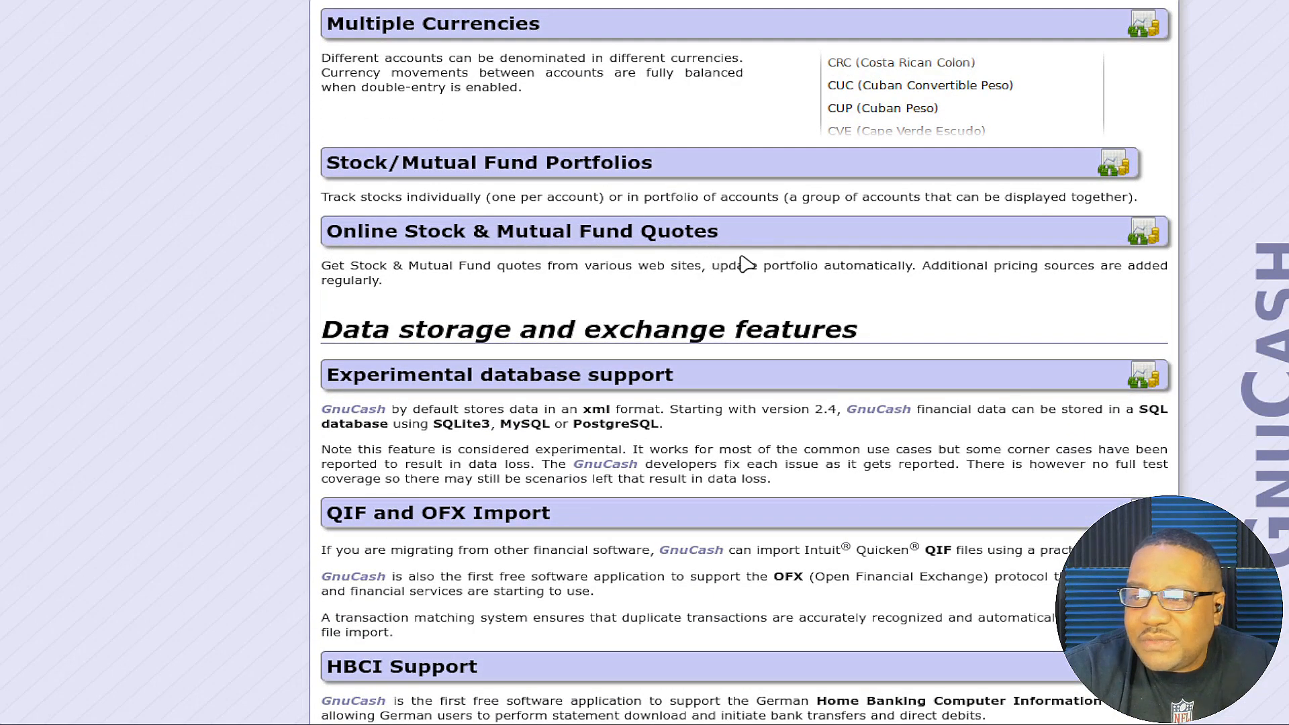
pyautogui.scroll(-3, 519, 308)
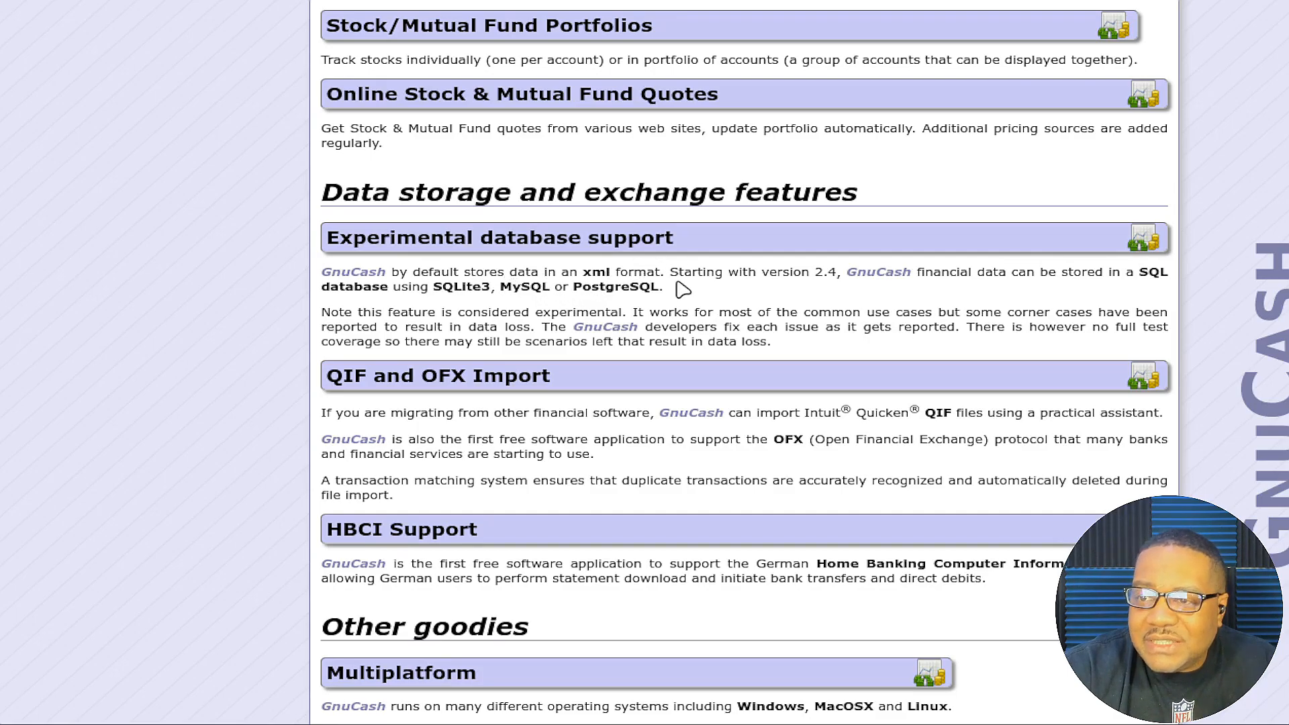
pyautogui.scroll(-6, 748, 275)
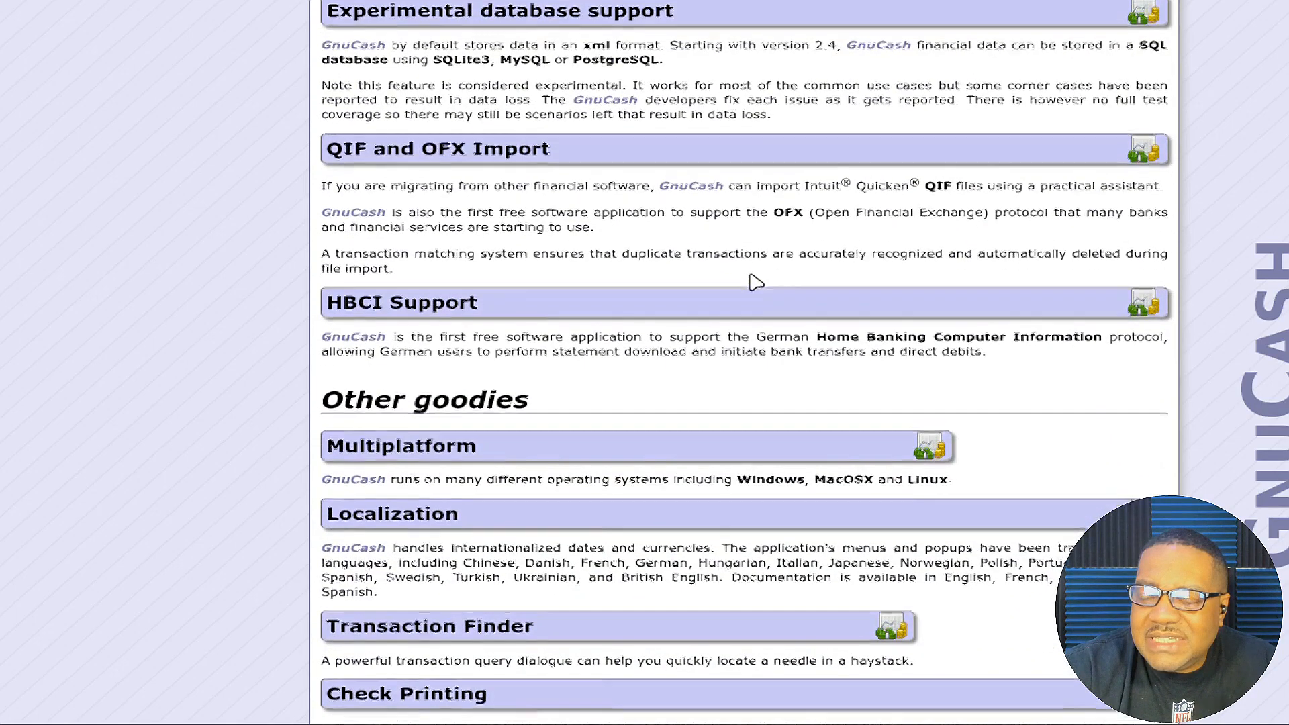
pyautogui.scroll(-3, 755, 282)
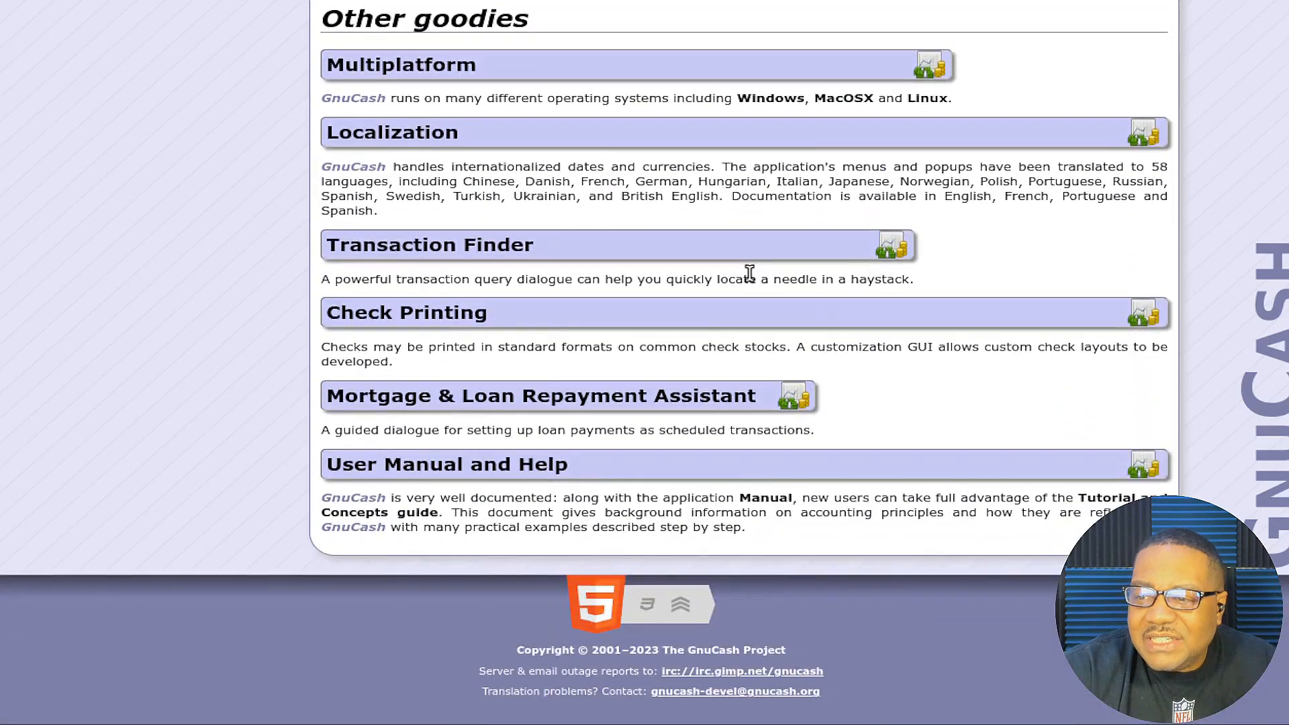
pyautogui.scroll(15, 755, 282)
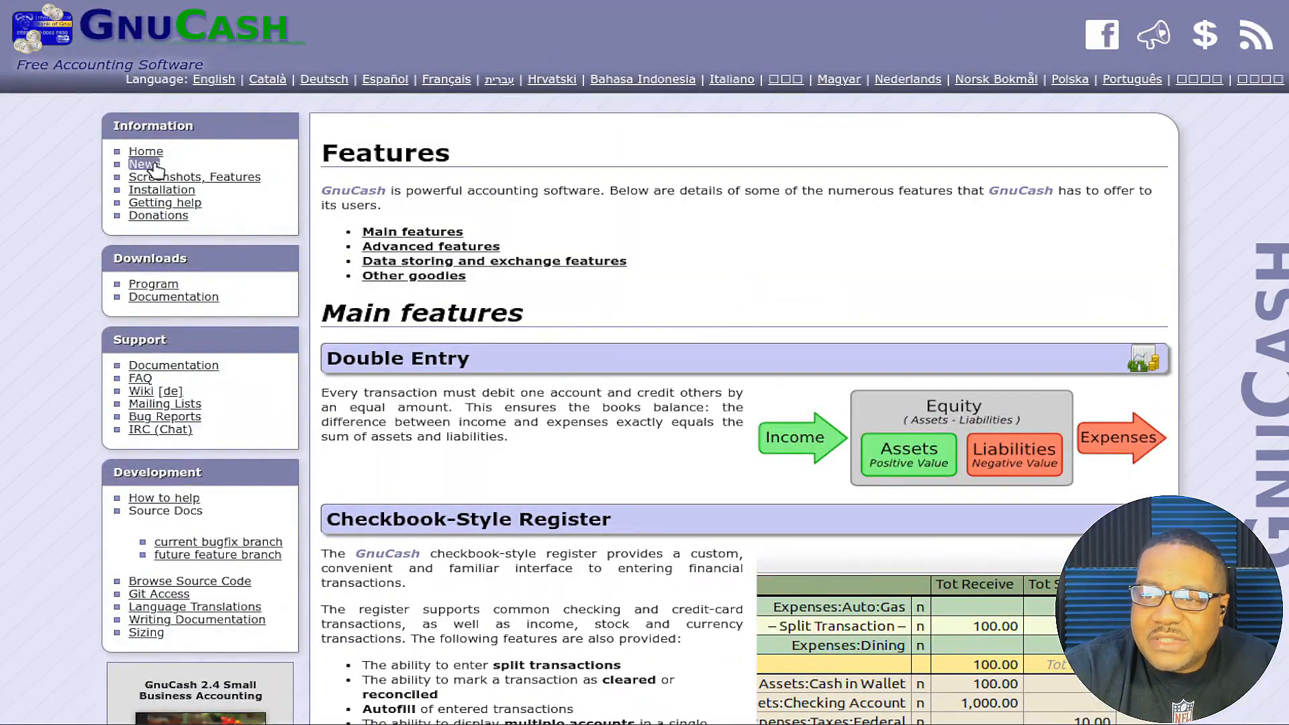
# Open the Installation wiki page, review its operating system instructions, and return to the Features page.
pyautogui.click(160, 193)
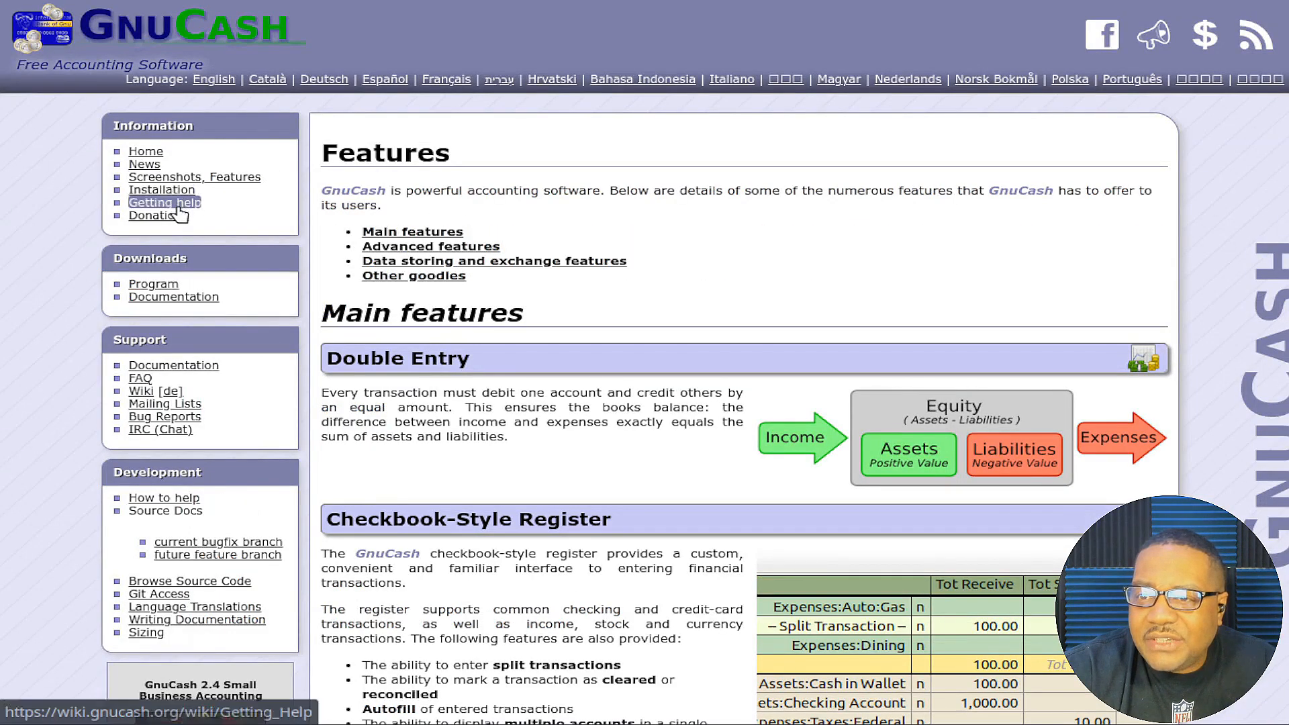
pyautogui.click(188, 197)
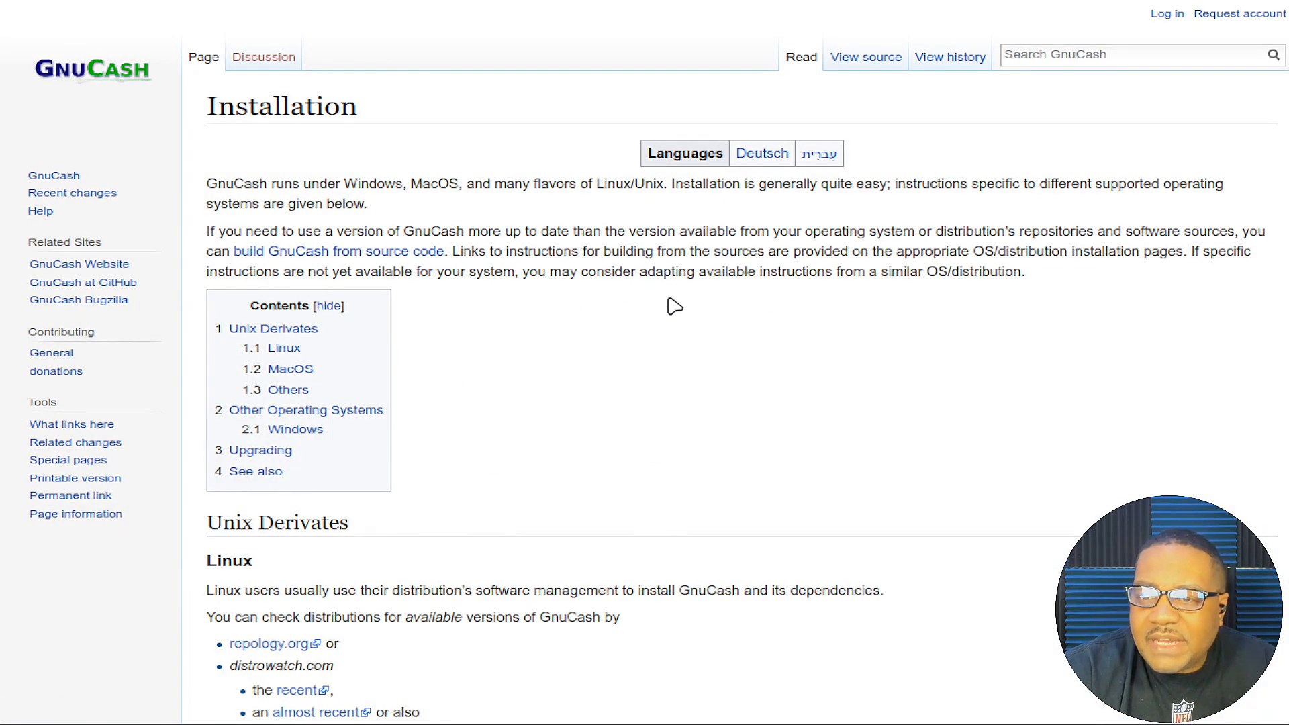
pyautogui.scroll(-15, 604, 309)
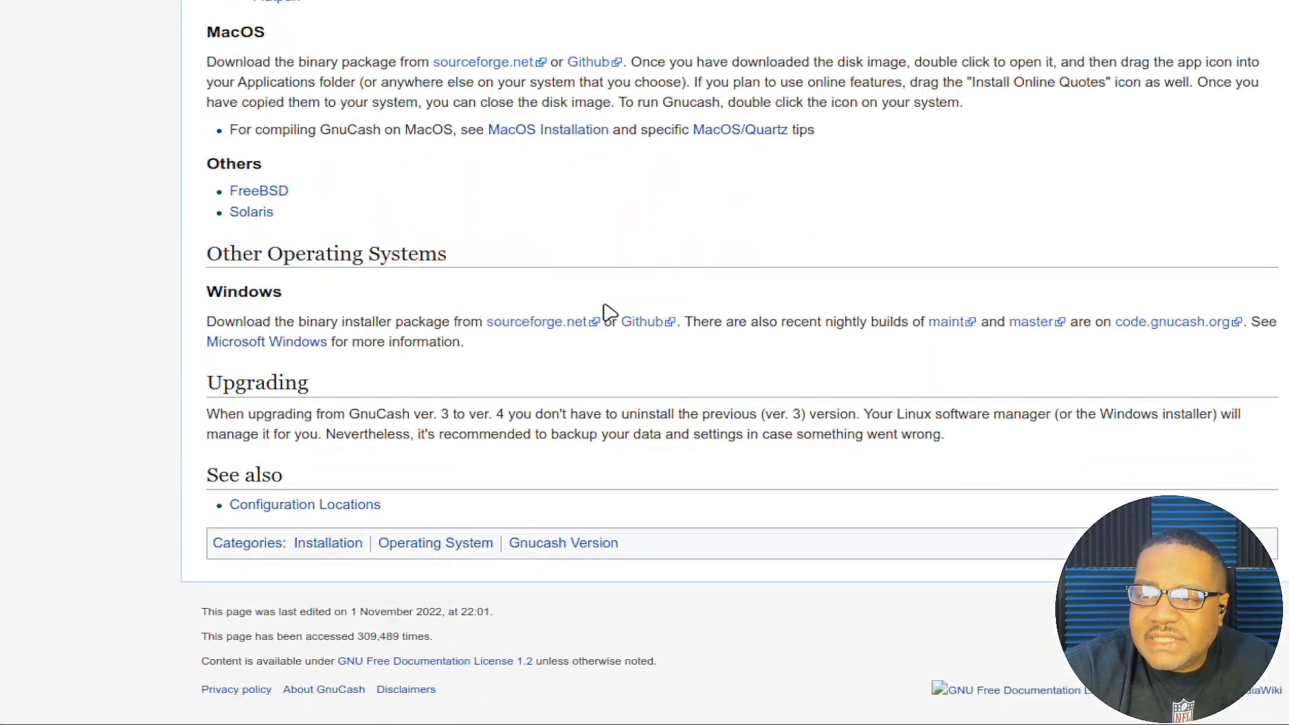
pyautogui.scroll(15, 610, 313)
pyautogui.hotkey('alt', 'Left')
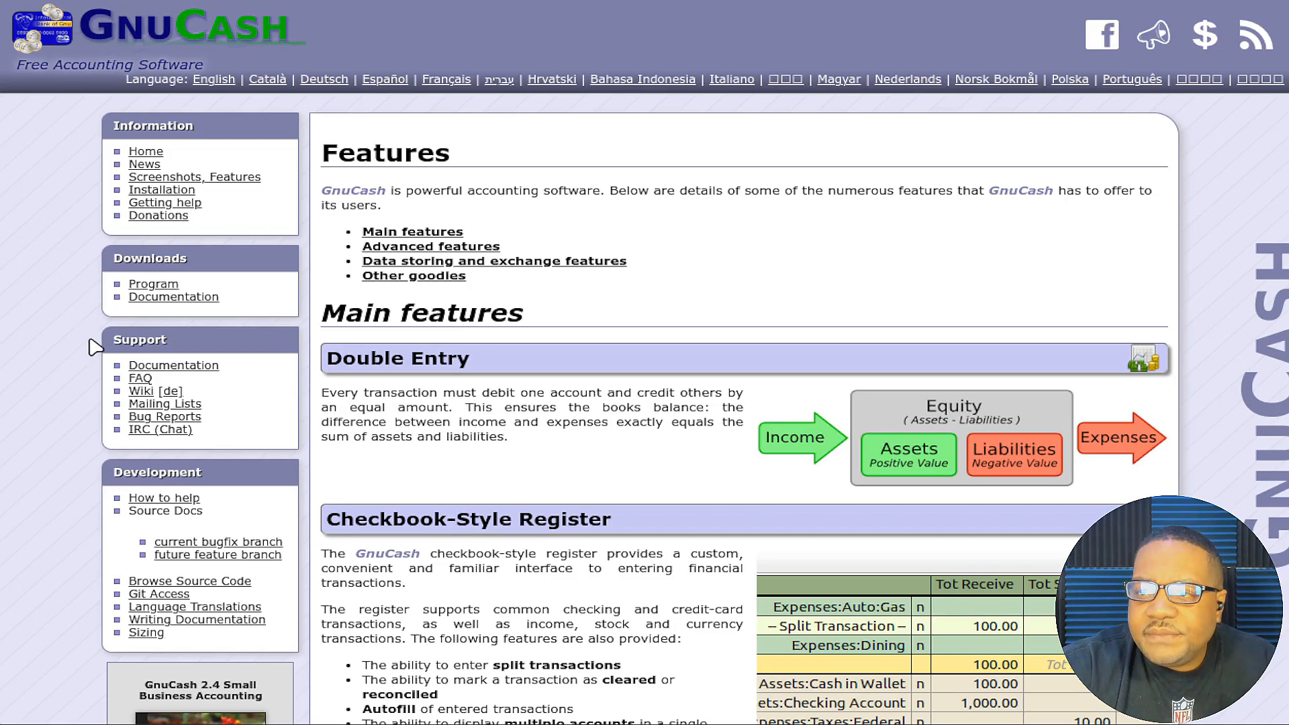
# Open the Getting Help wiki page, review its support and bug tracking options, and return to the Features page.
pyautogui.click(176, 203)
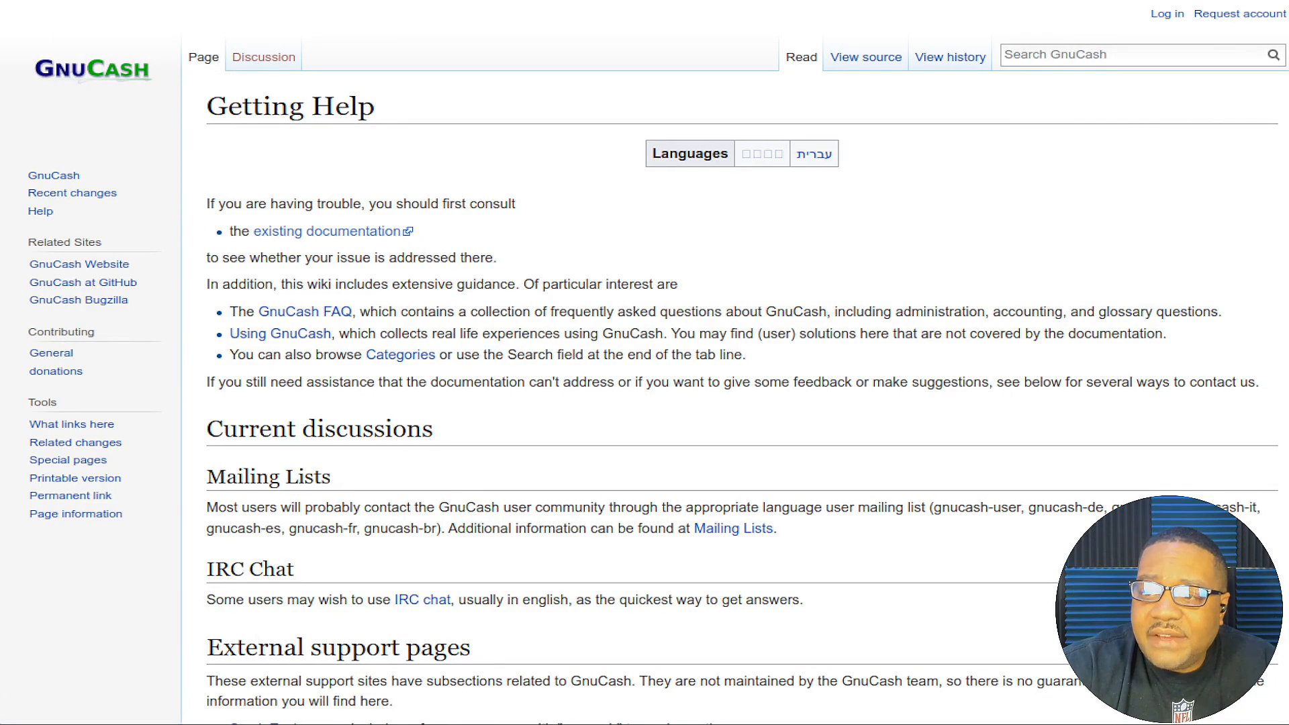
pyautogui.scroll(-2, 418, 314)
pyautogui.scroll(-2, 436, 337)
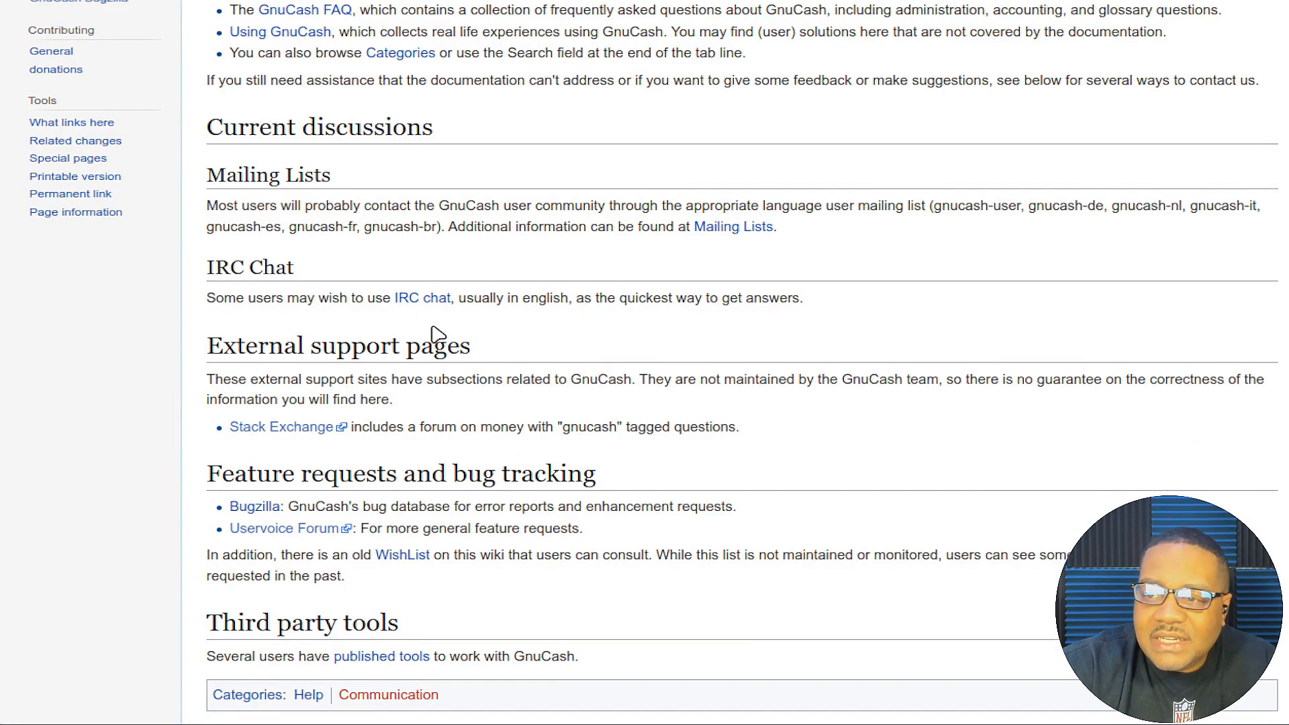
pyautogui.scroll(-1, 437, 336)
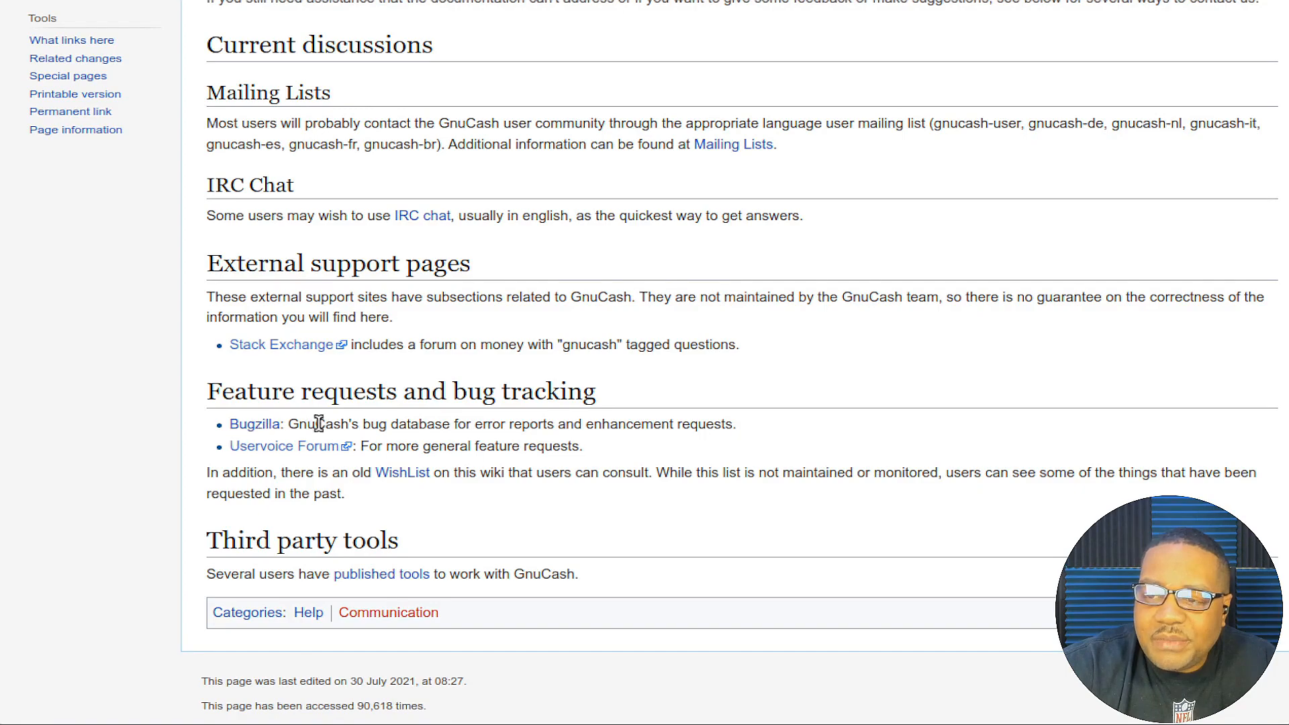
pyautogui.scroll(5, 583, 350)
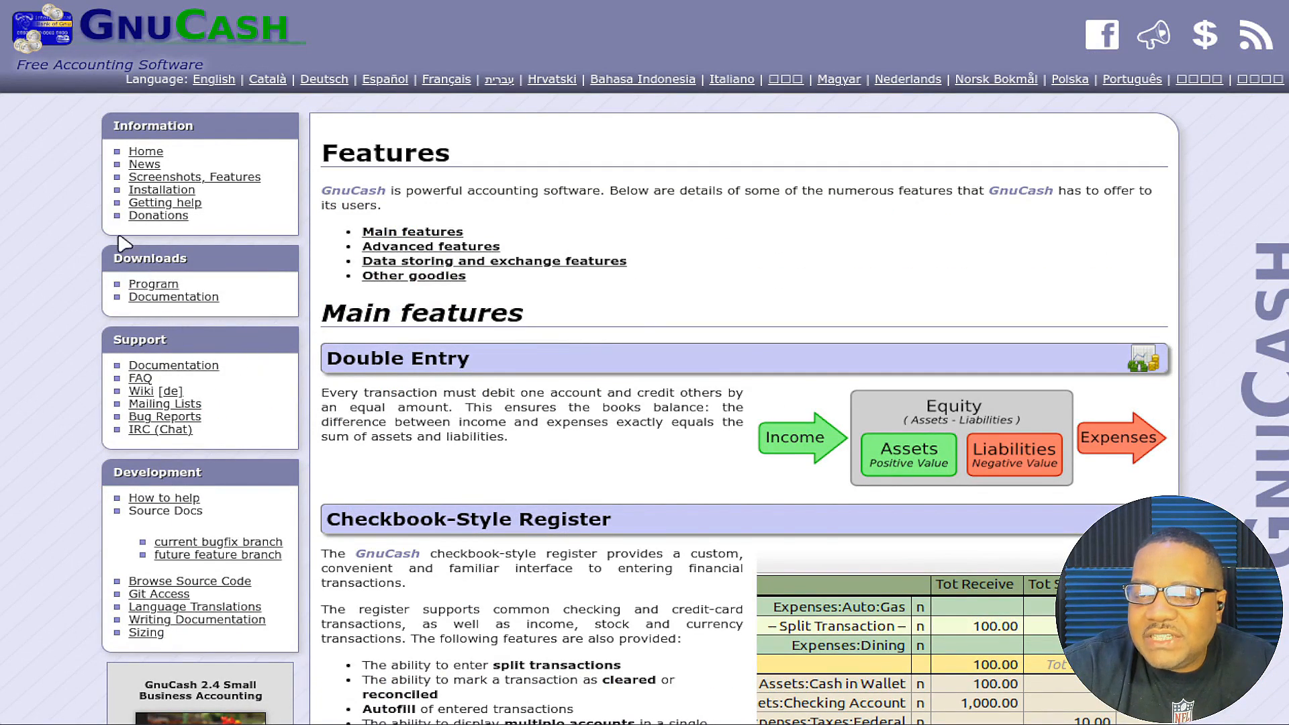
# View the Donations page and open the download page for the GnuCash program.
pyautogui.click(159, 215)
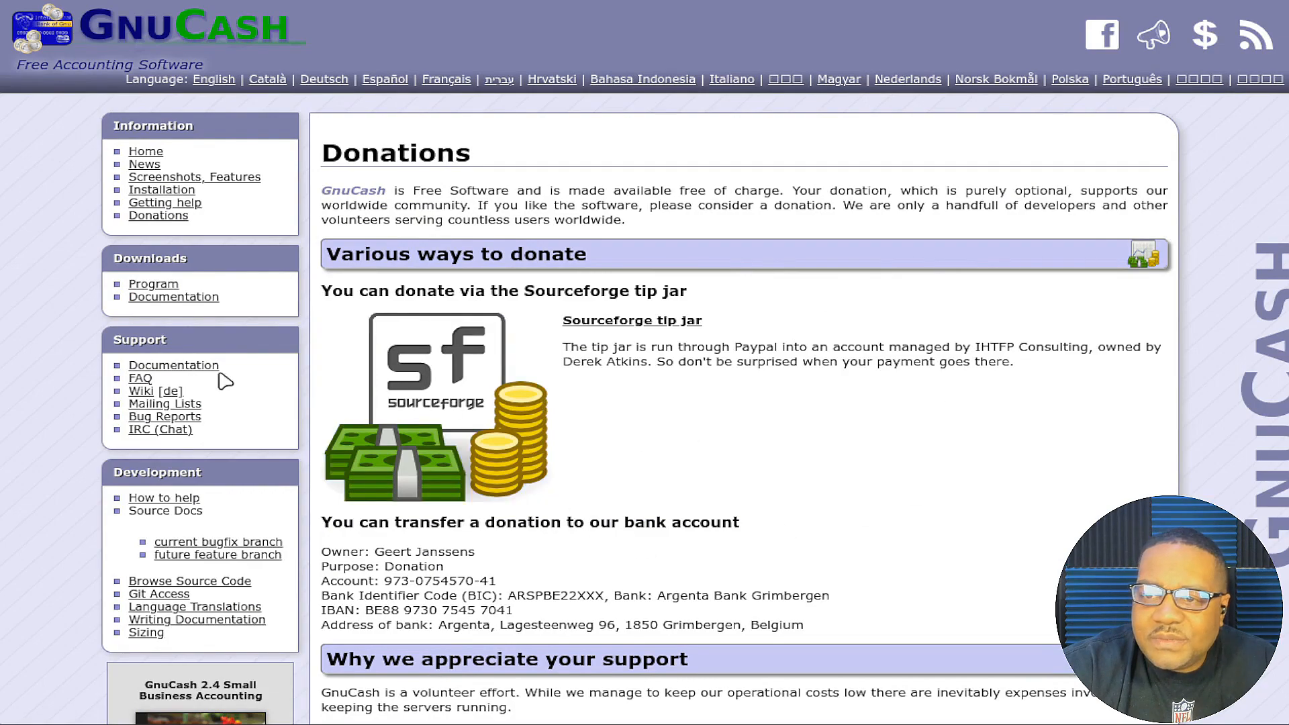
pyautogui.click(153, 284)
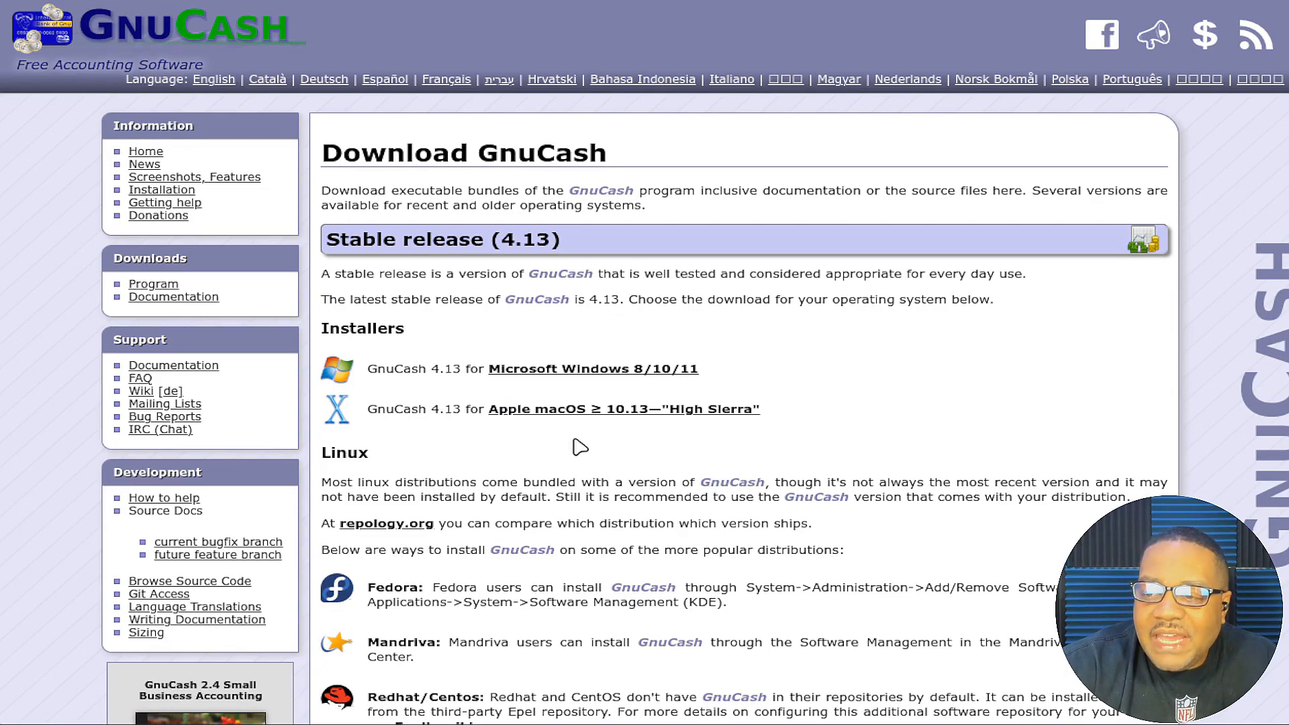
# Review the installers, Linux instructions, Flathub option, and unstable and older releases on the Download page, and open the Documentation page.
pyautogui.scroll(-3, 579, 447)
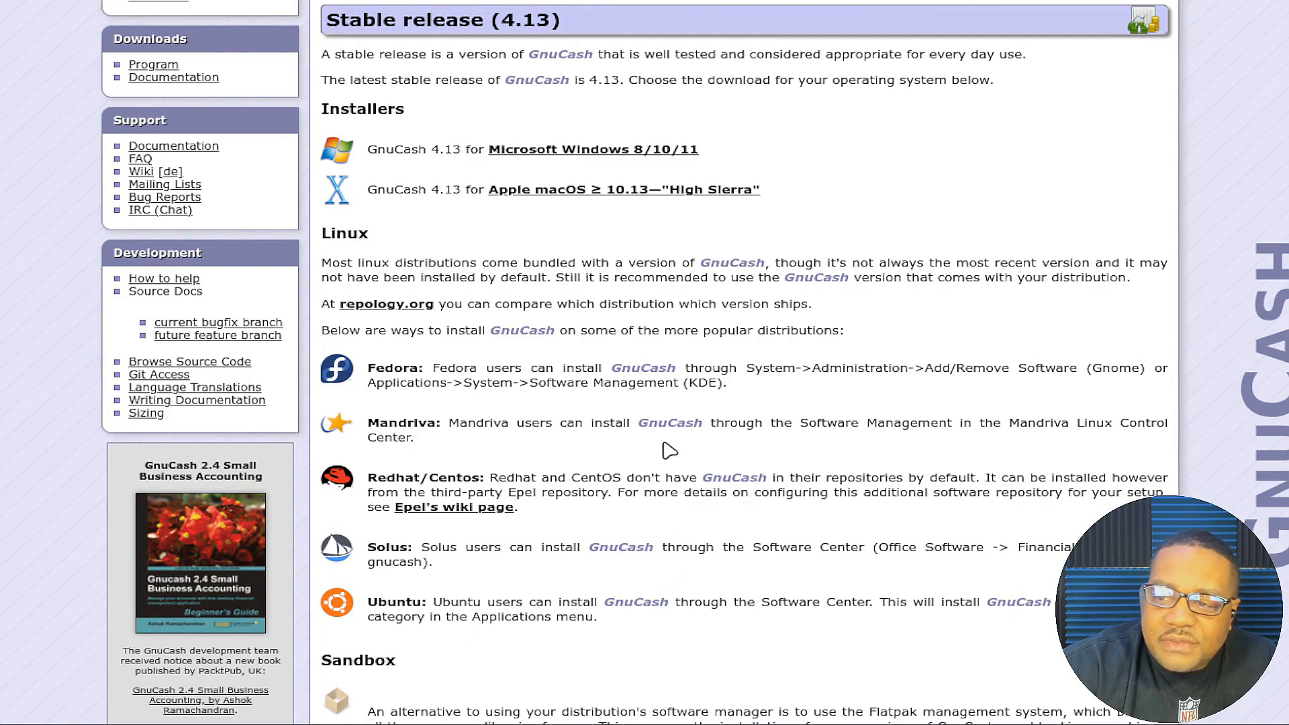
pyautogui.scroll(-2, 664, 449)
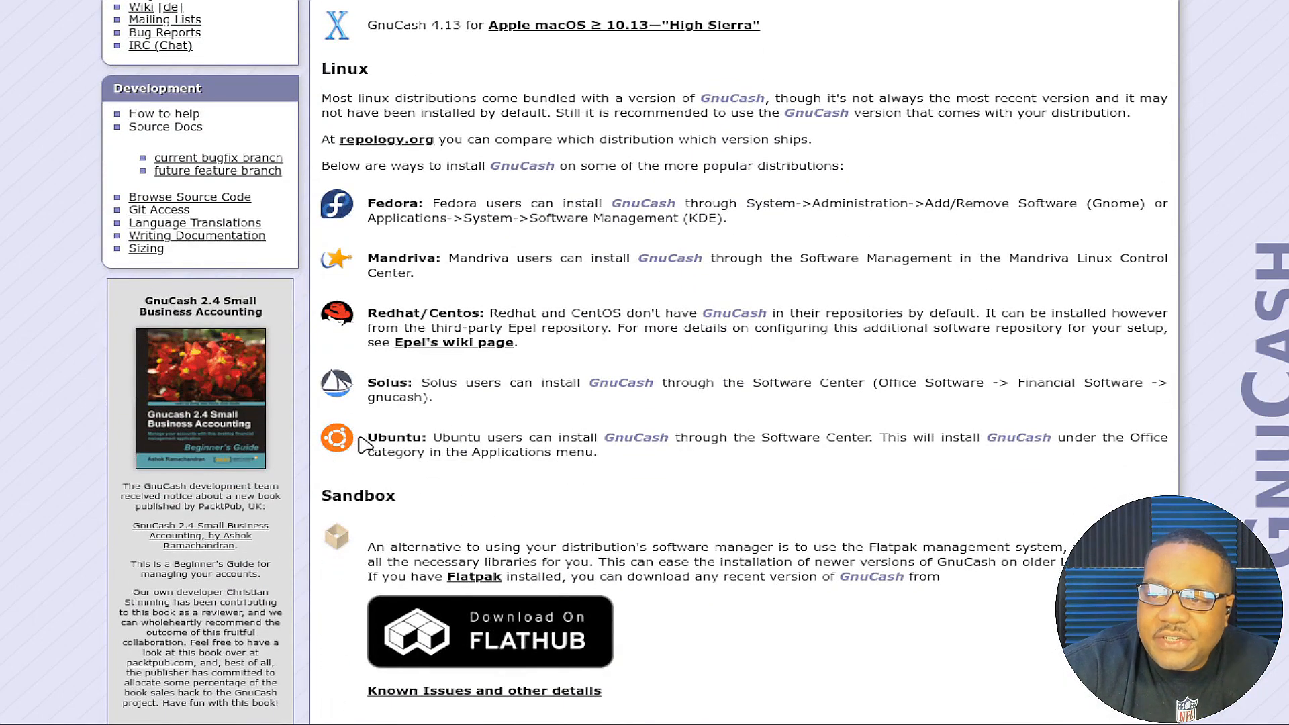
pyautogui.moveTo(360, 437); pyautogui.dragTo(637, 474)
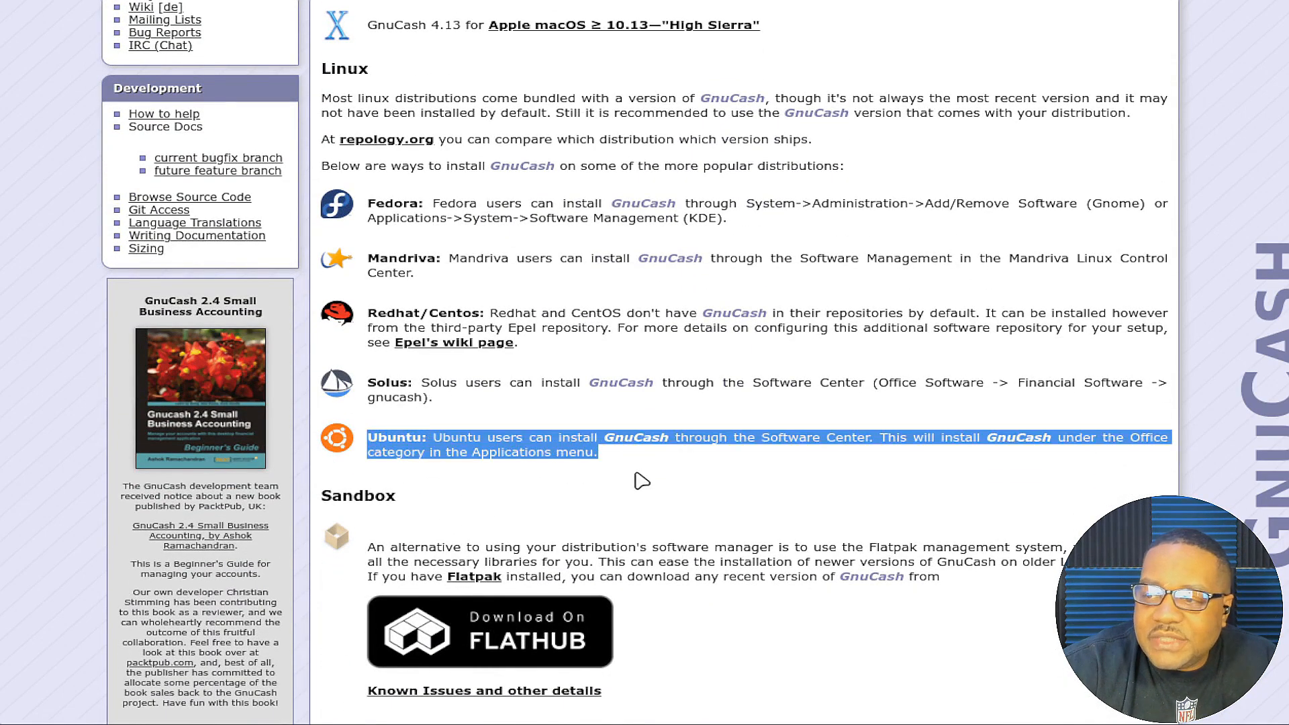
pyautogui.click(530, 452)
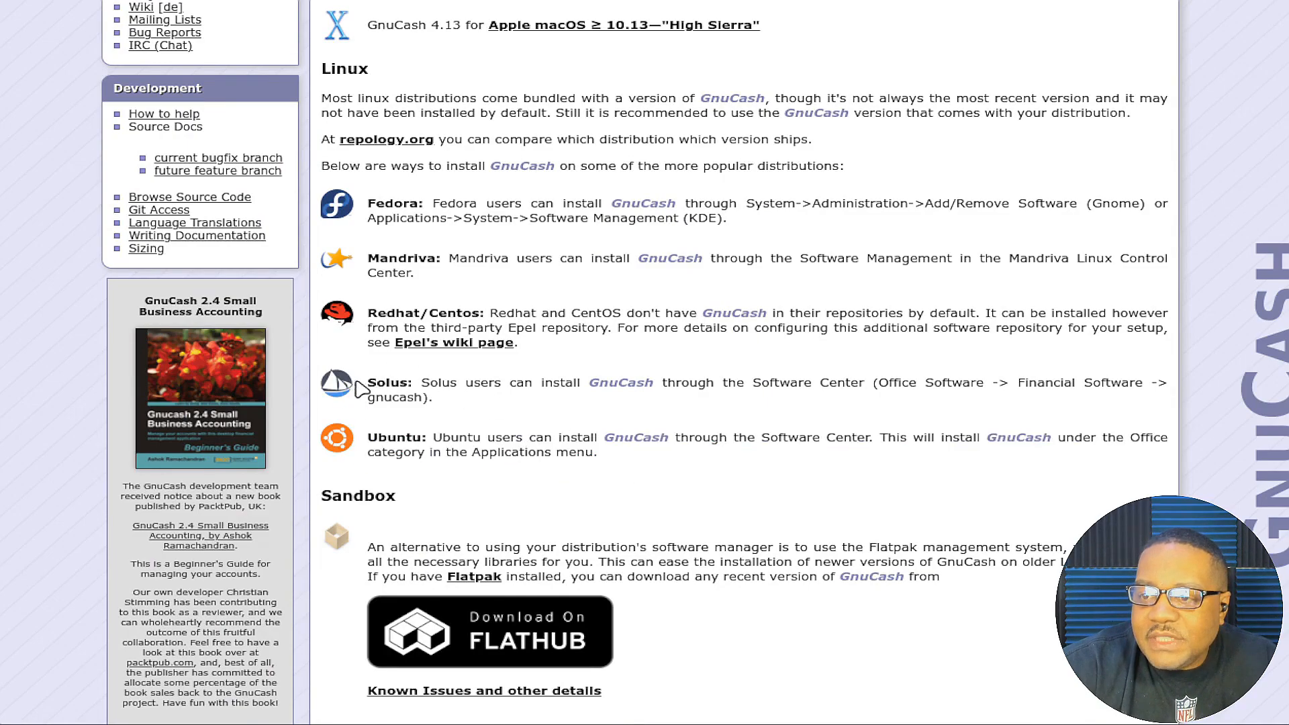
pyautogui.scroll(-5, 680, 503)
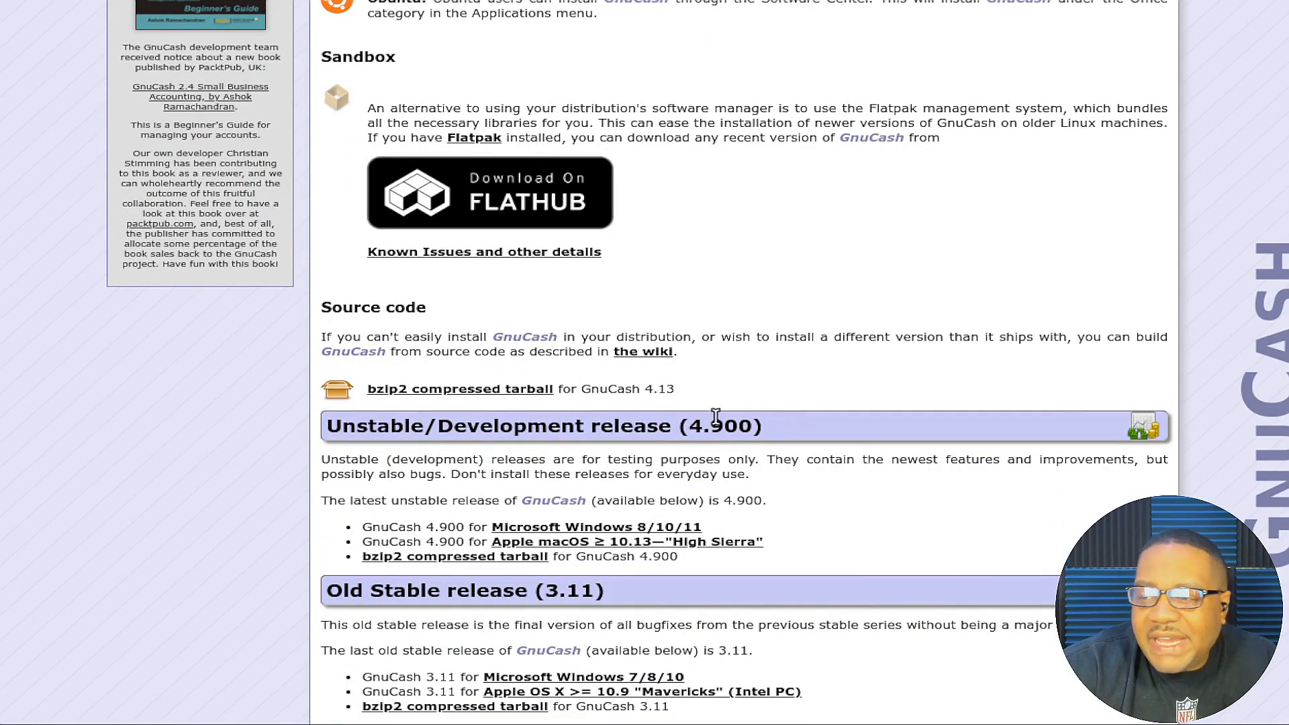
pyautogui.scroll(-5, 739, 315)
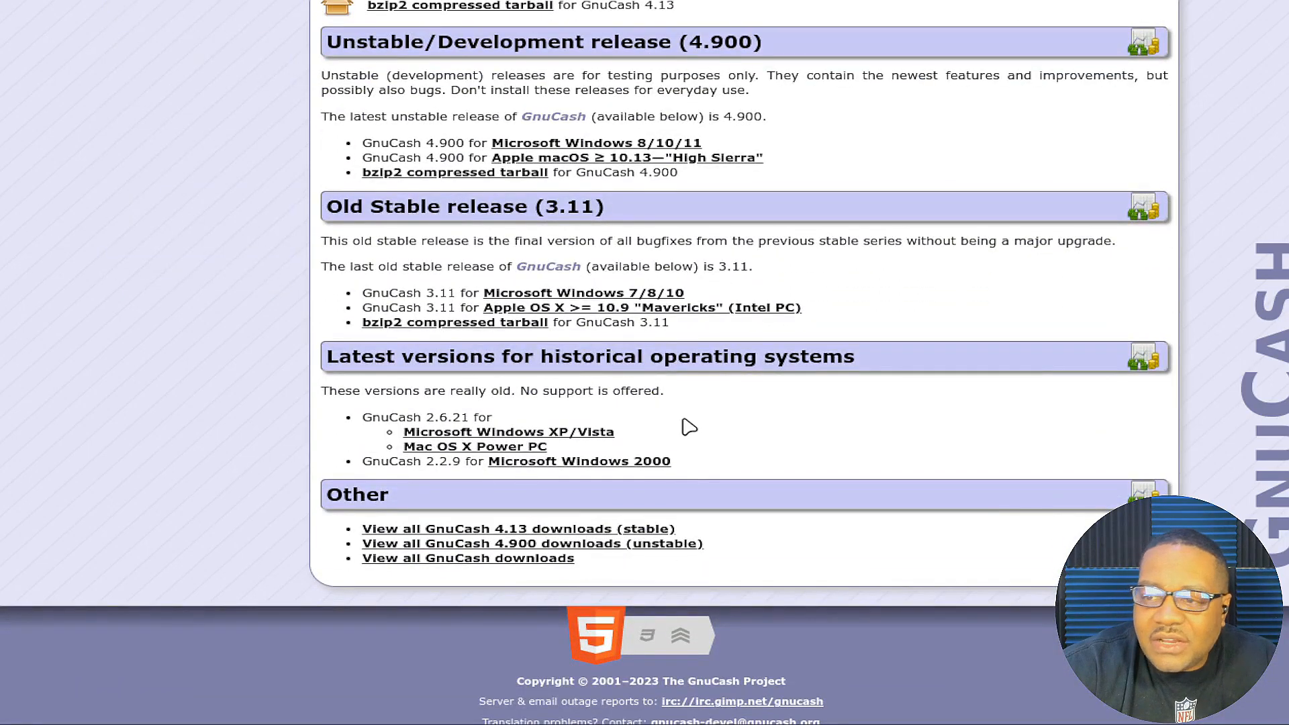
pyautogui.scroll(15, 690, 416)
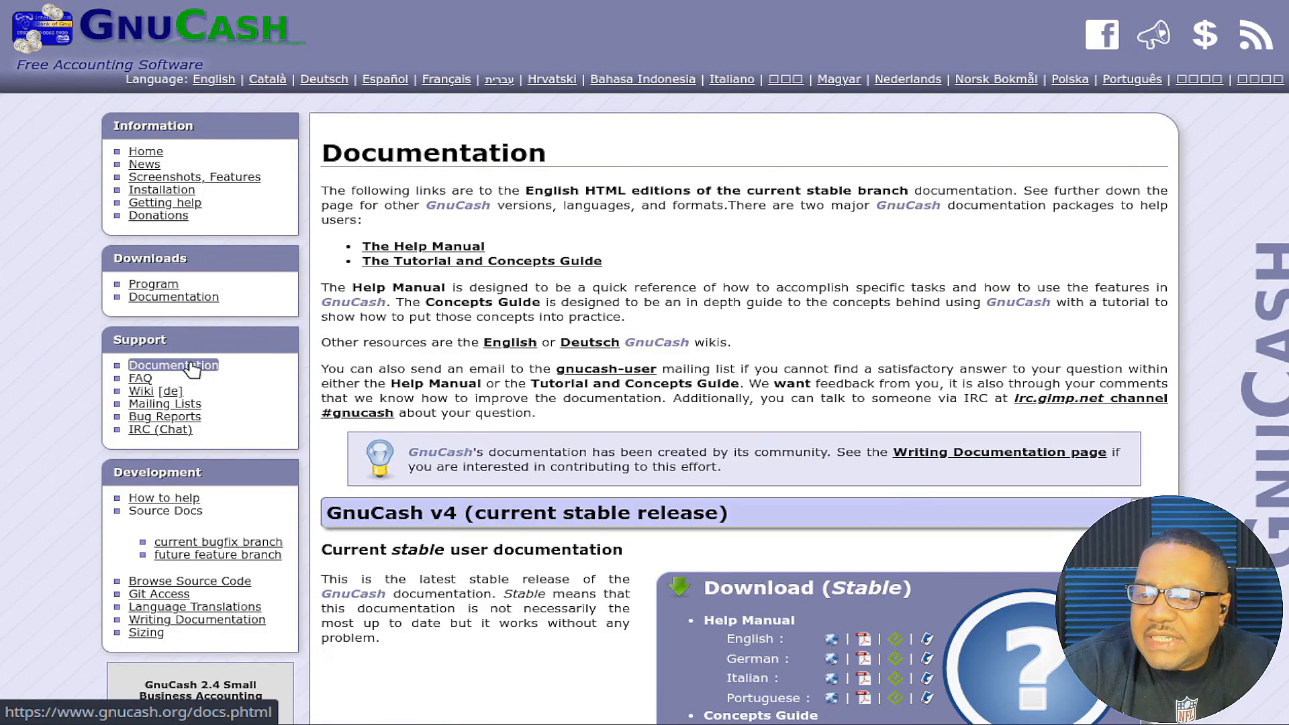
# Review the Documentation page's manuals, wiki links and downloadable guides for GnuCash v4 and v3.
pyautogui.scroll(-6, 672, 309)
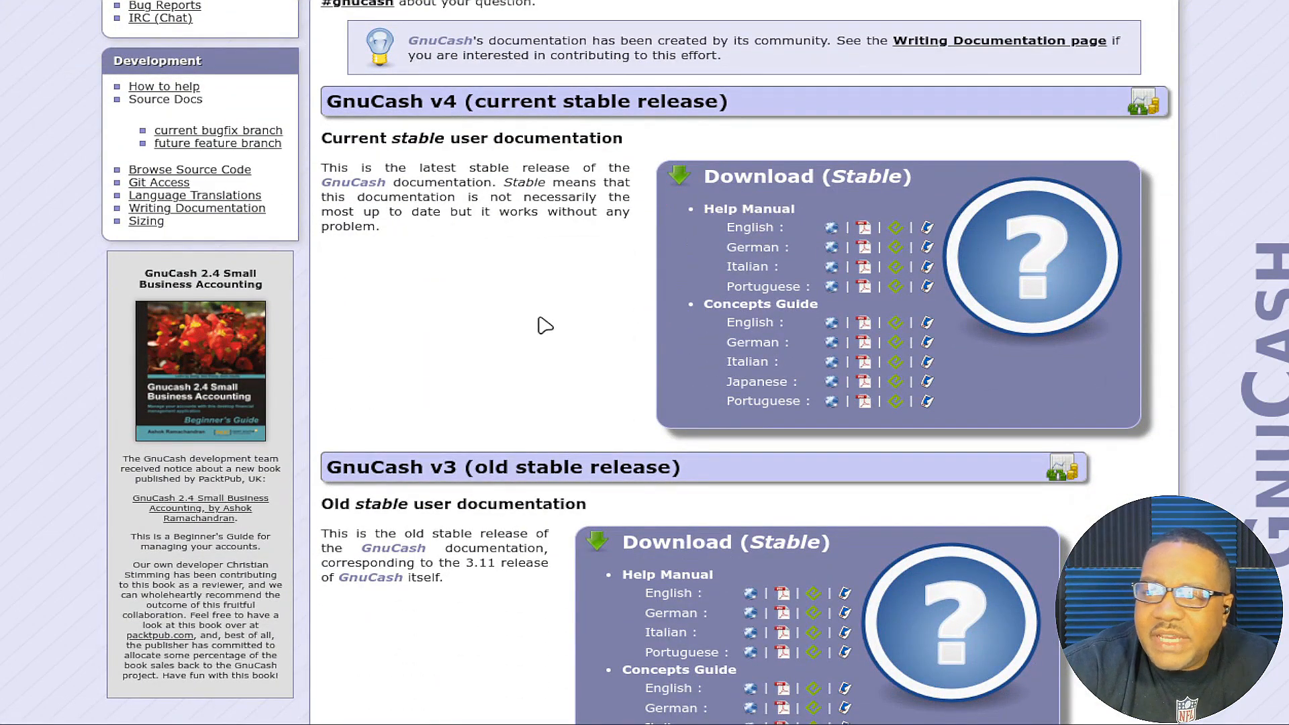
pyautogui.scroll(6, 545, 324)
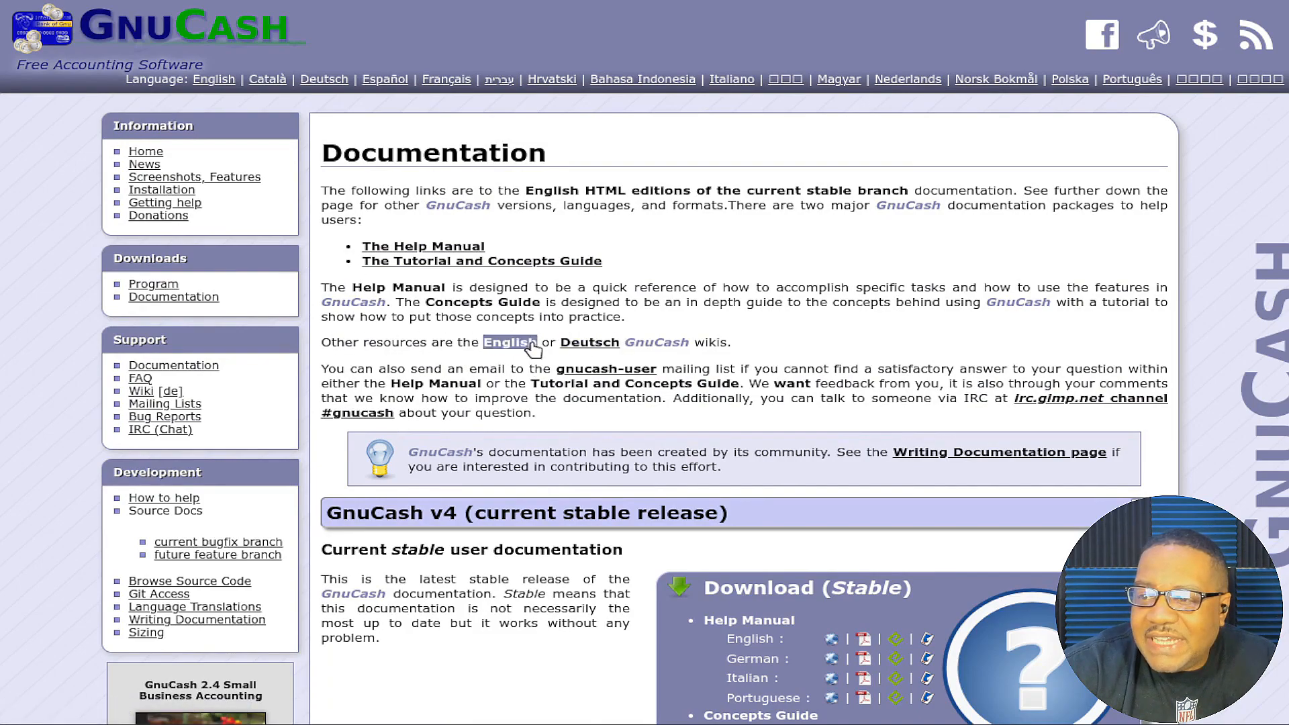
pyautogui.scroll(-2, 388, 296)
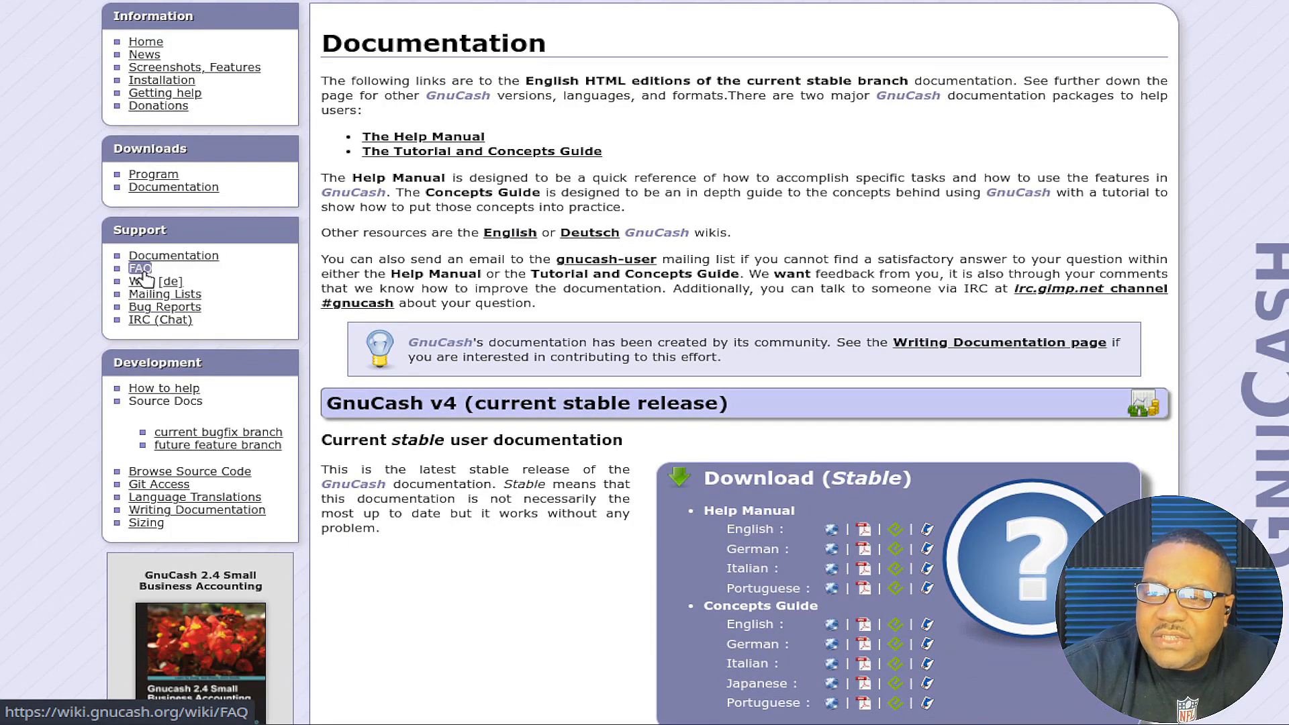
# Open the FAQ wiki page, review its notes and list of questions, and return to the Documentation page.
pyautogui.click(140, 271)
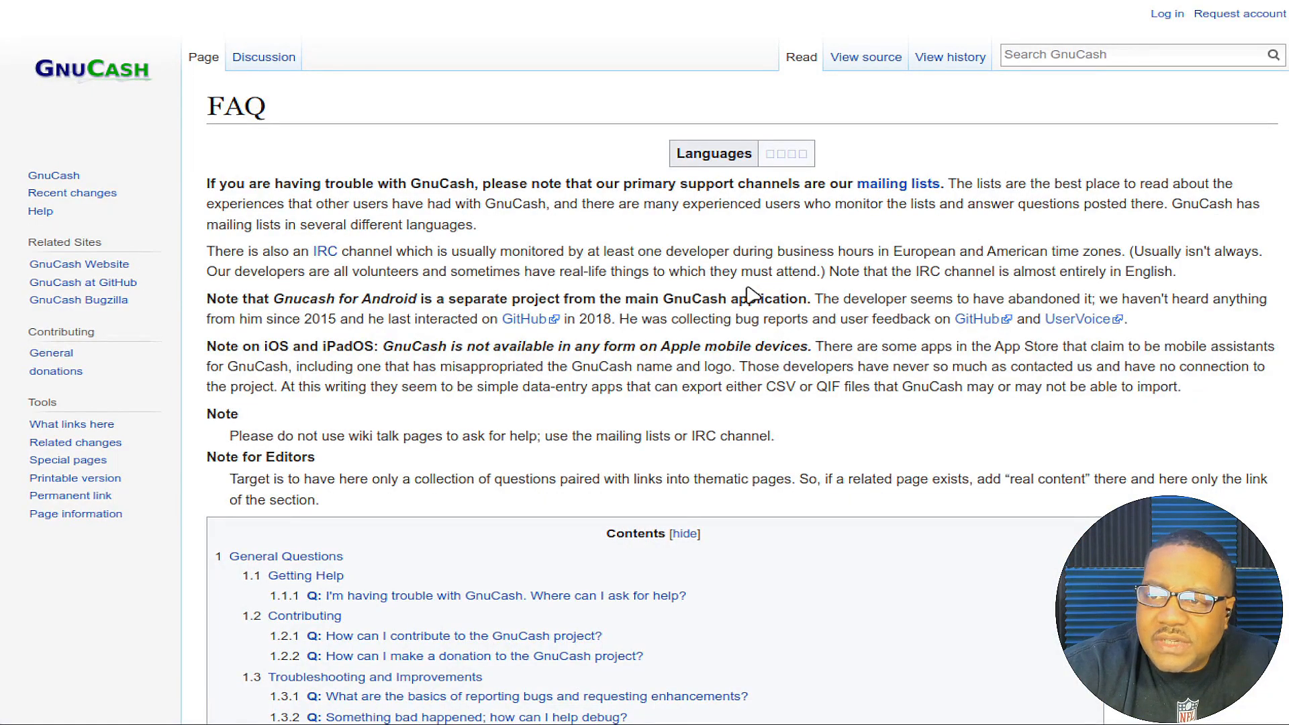
pyautogui.scroll(-5, 510, 508)
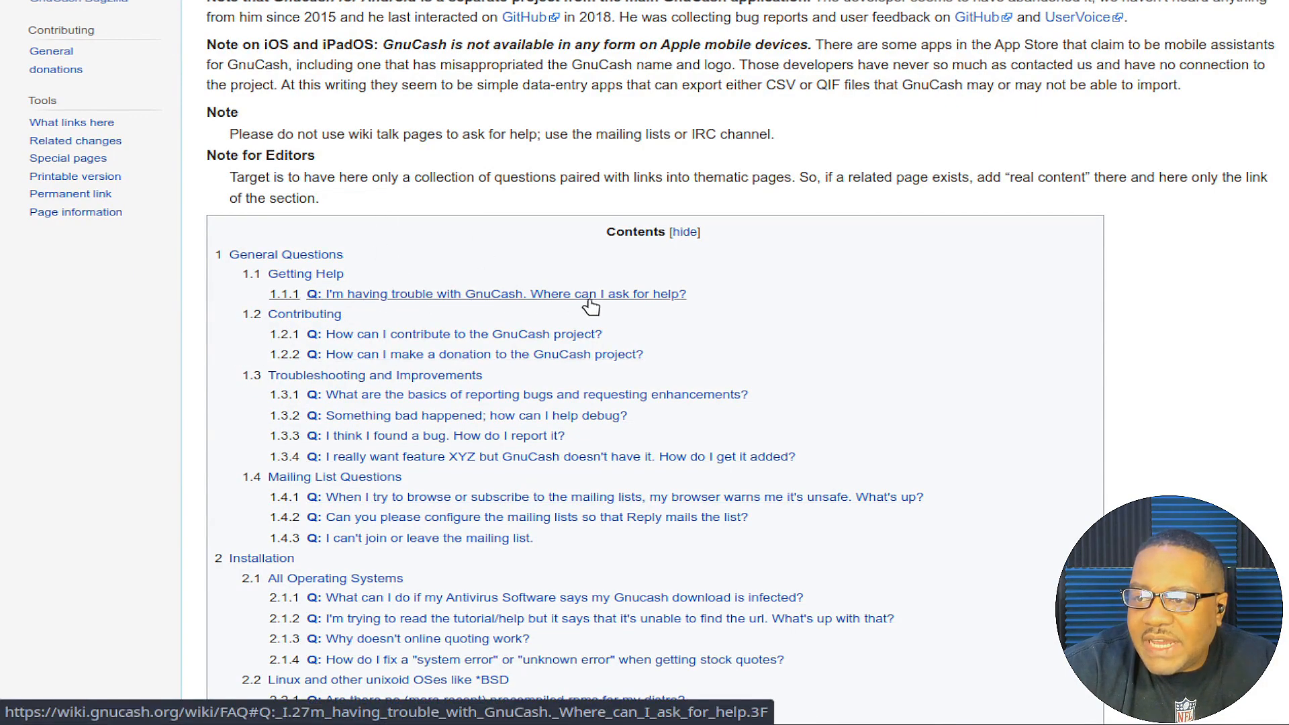
pyautogui.scroll(-6, 410, 467)
pyautogui.scroll(10, 302, 208)
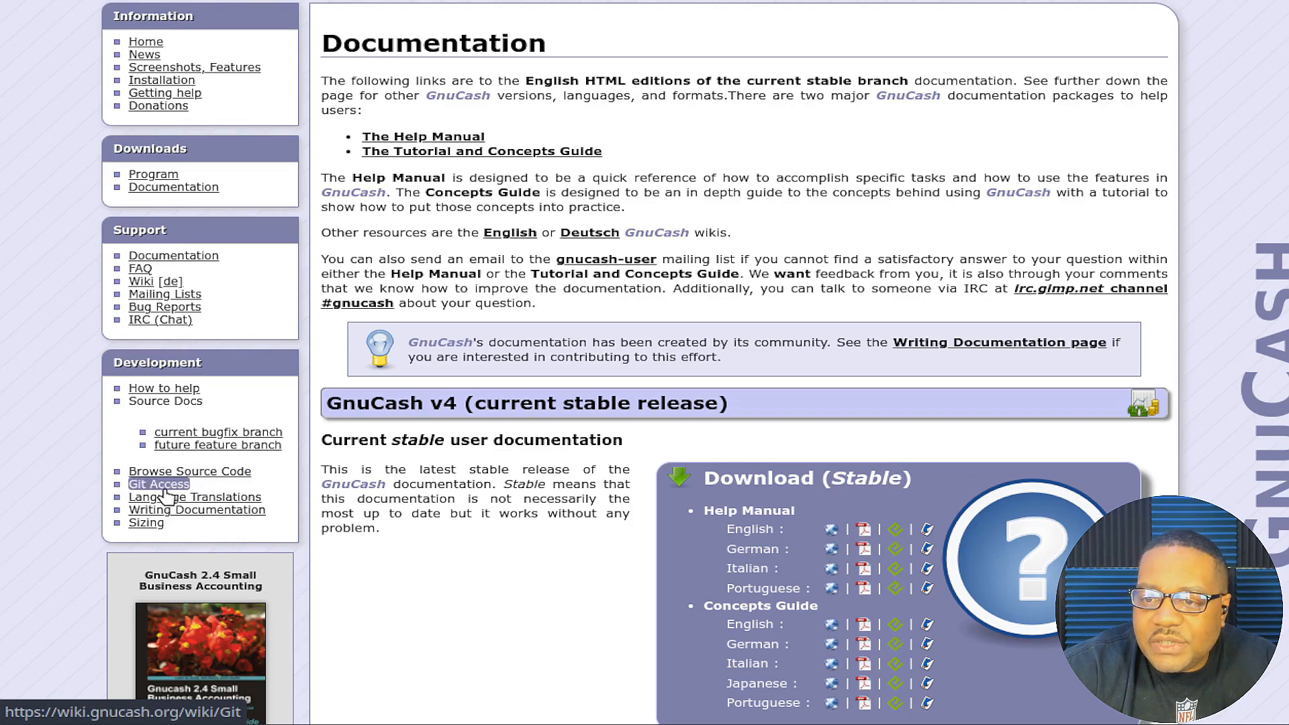
# Open the Writing Documentation page and review its introduction, GNOME guidelines, documentation source and writers sections.
pyautogui.click(214, 517)
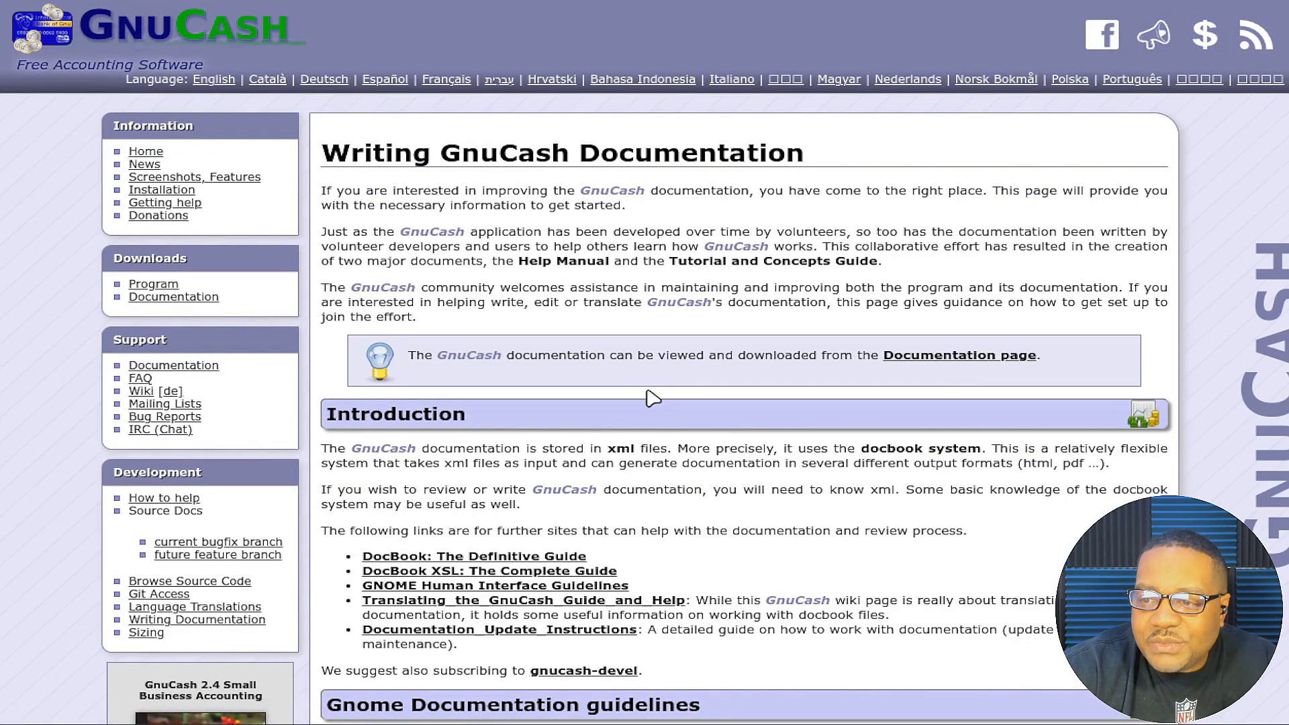
pyautogui.scroll(-3, 651, 399)
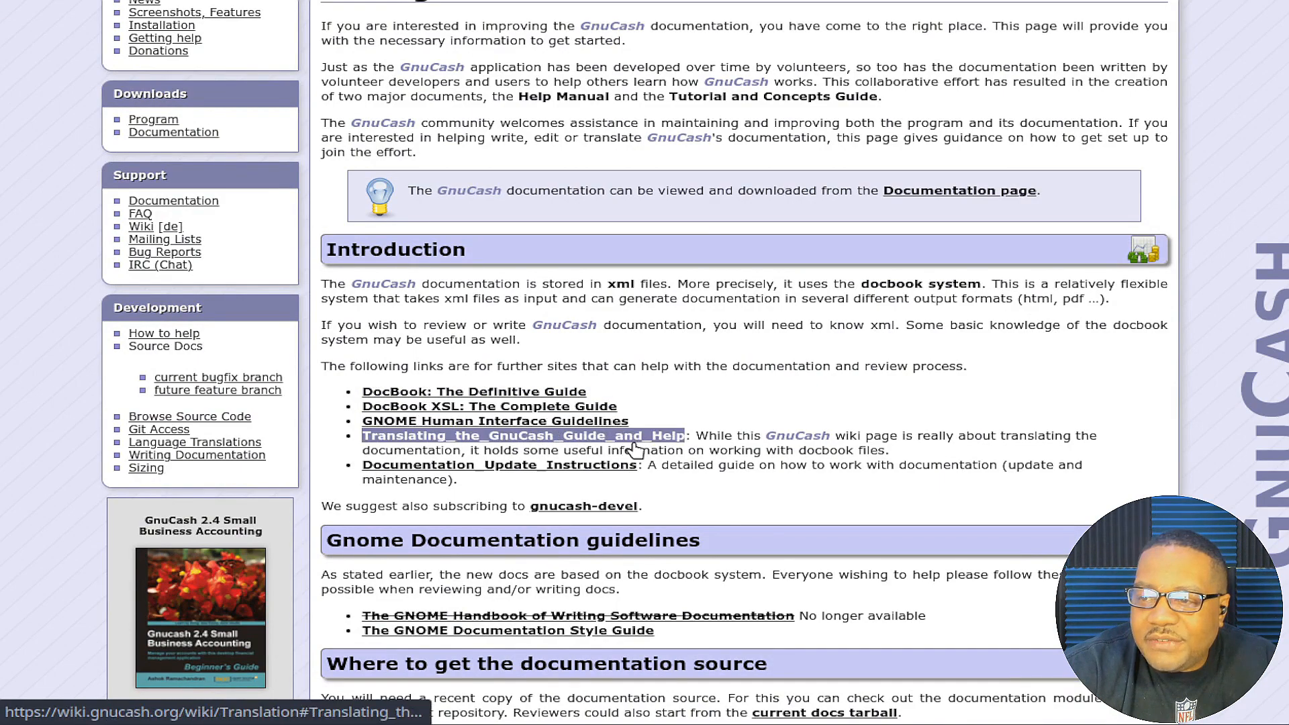
pyautogui.scroll(-5, 557, 363)
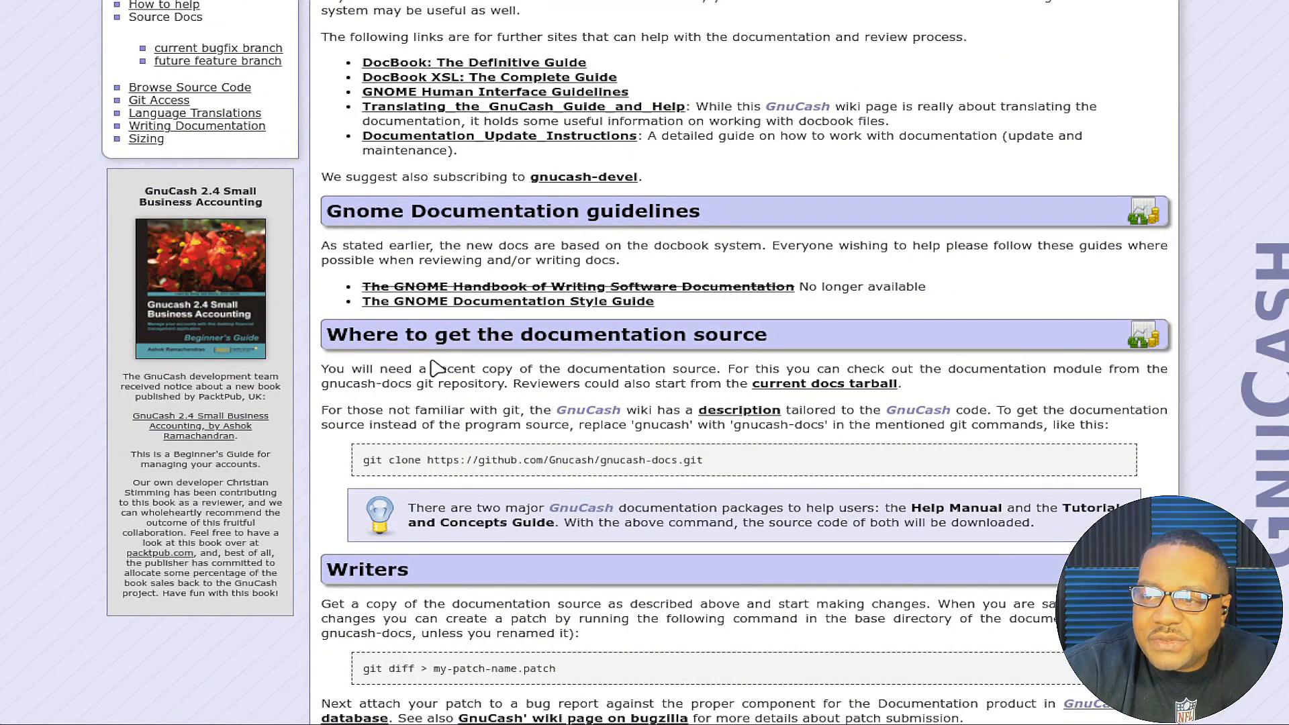
pyautogui.tripleClick(475, 307)
pyautogui.click(572, 376)
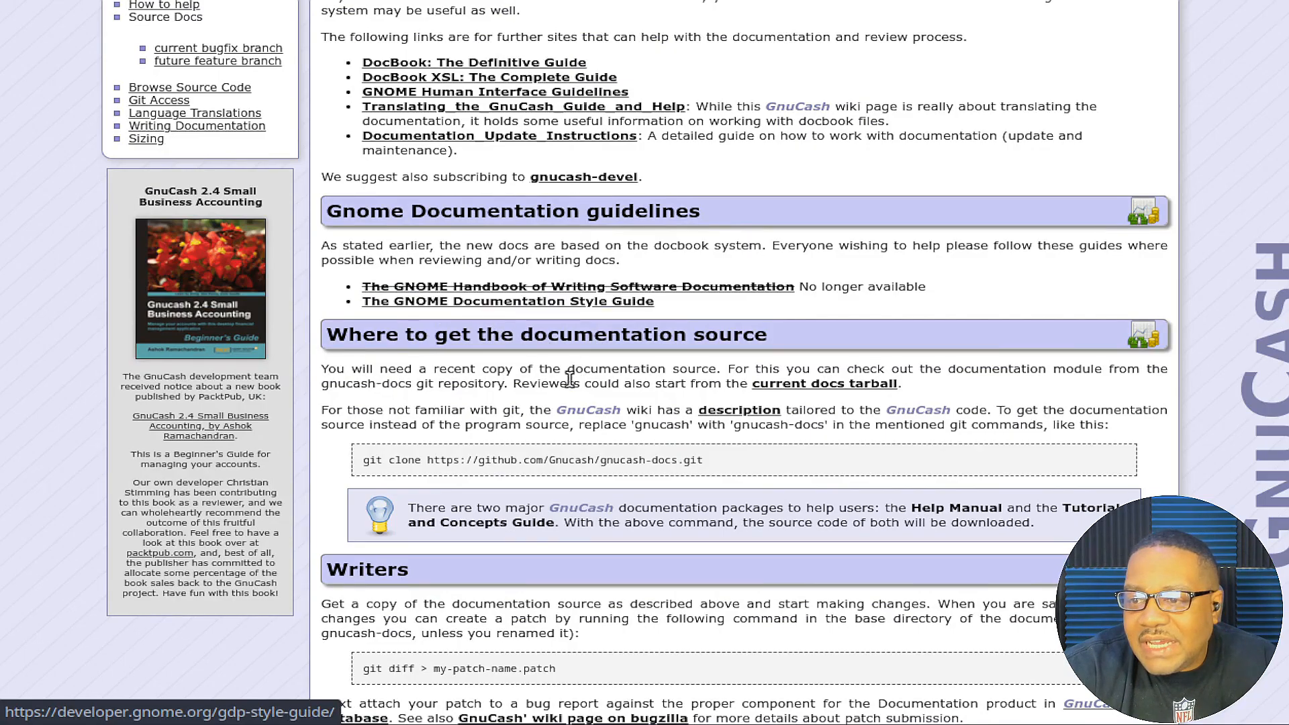
pyautogui.scroll(-5, 366, 373)
pyautogui.scroll(3, 503, 383)
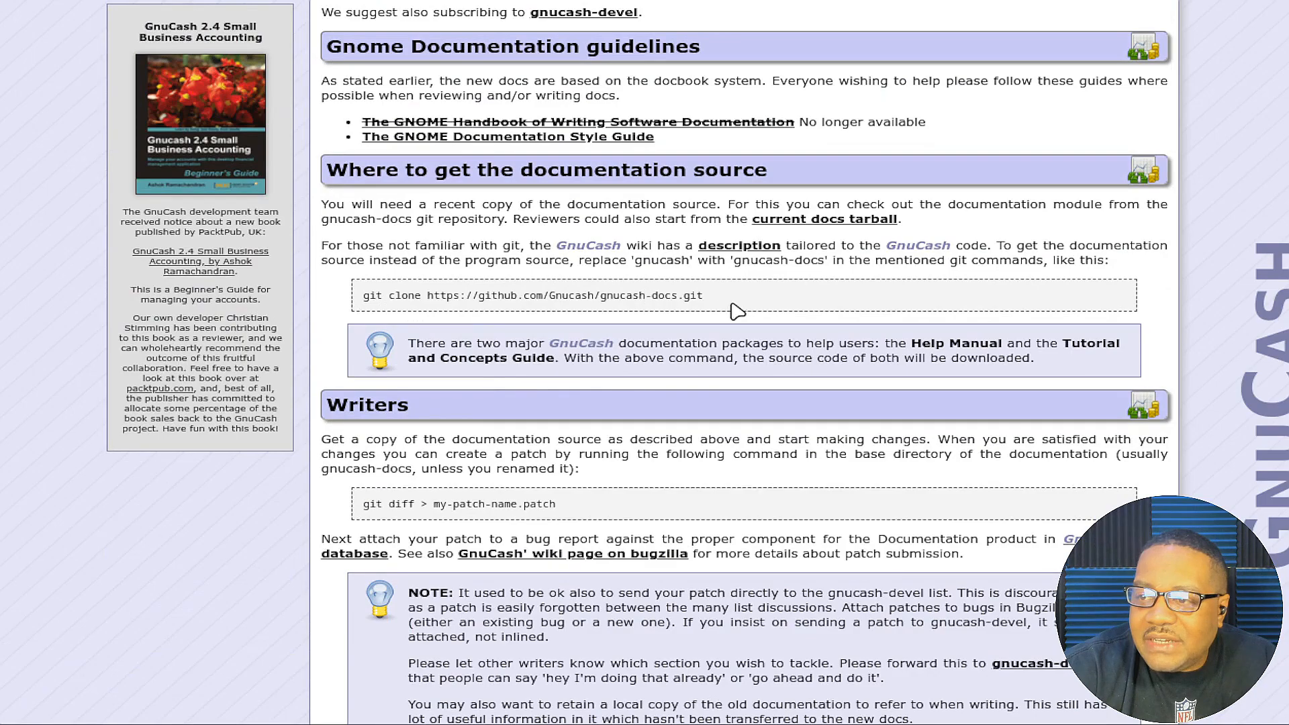
pyautogui.scroll(8, 575, 289)
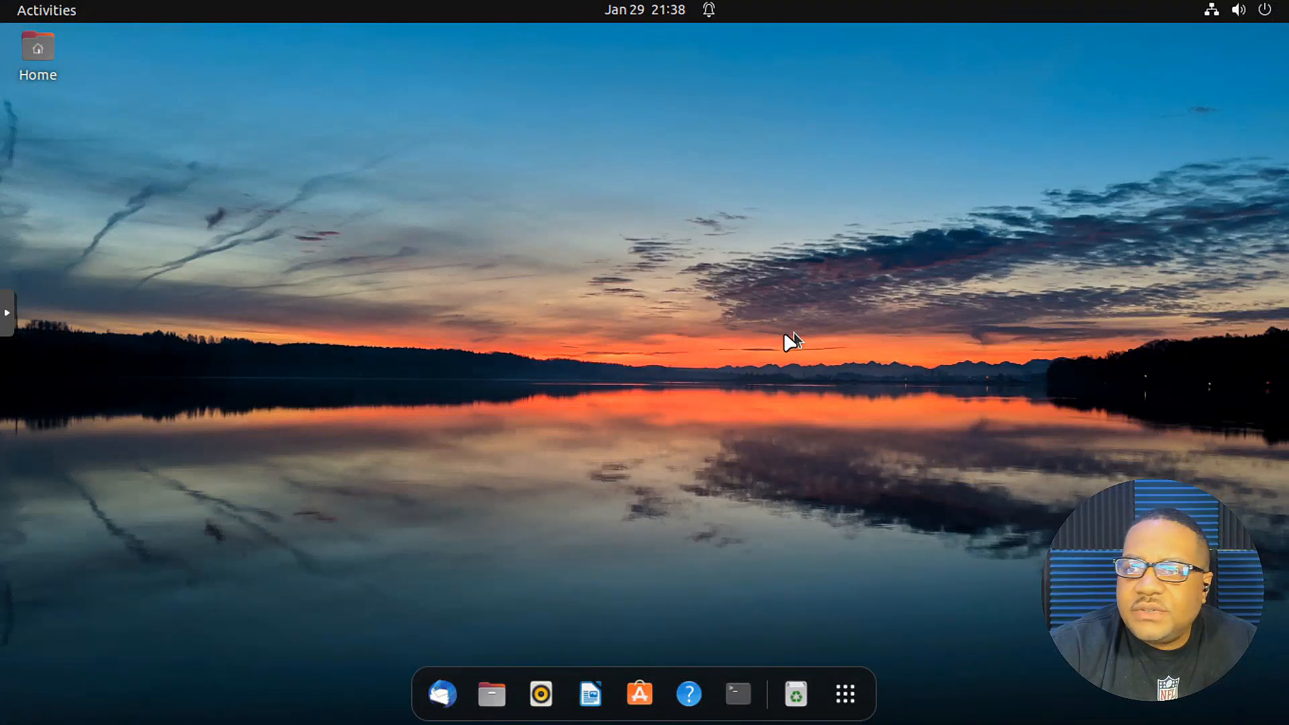
# Switch to Ubuntu Software and search for gnucash.
pyautogui.click(651, 698)
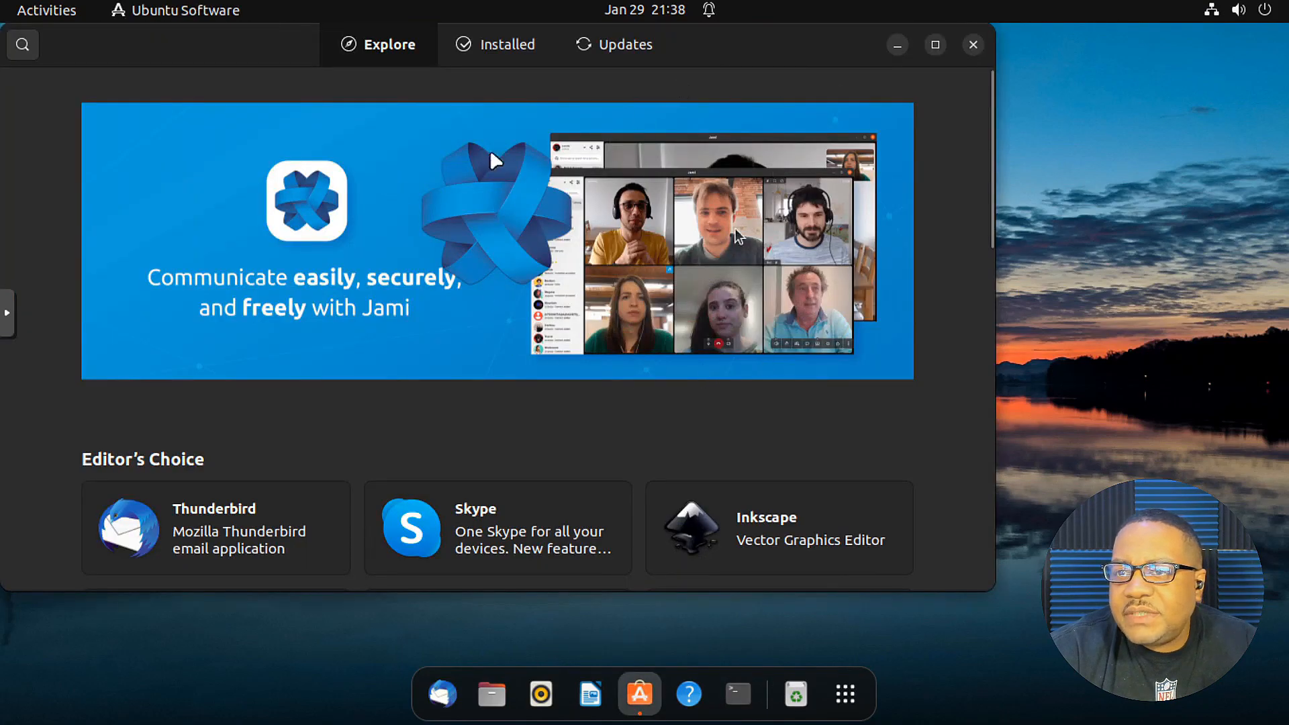
pyautogui.click(25, 47)
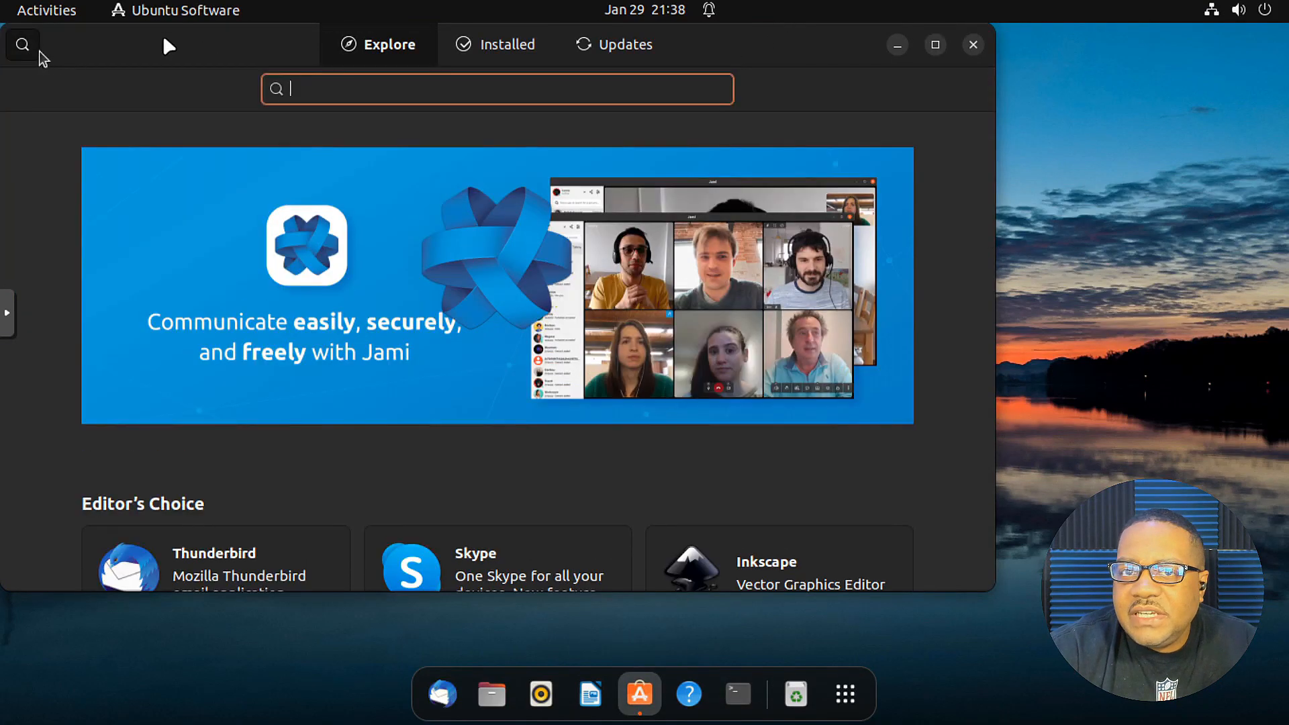
pyautogui.write('gnucash')
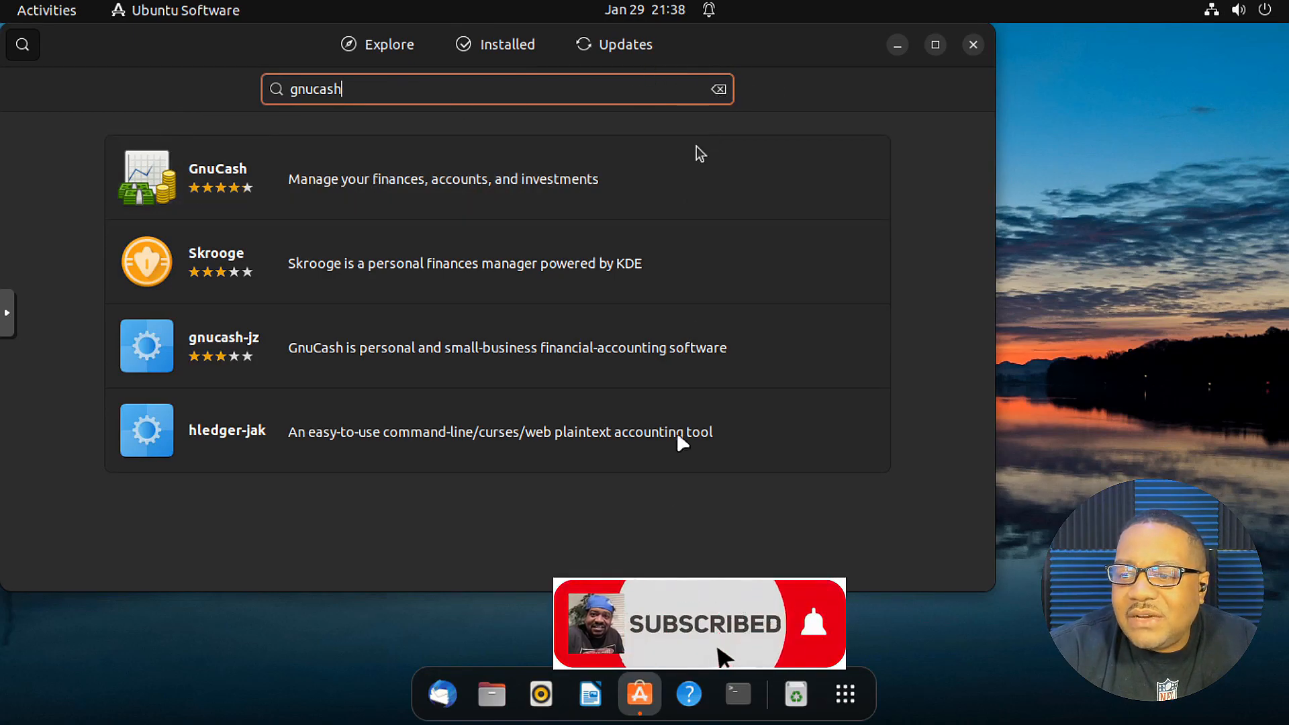
# Open a Terminal window and move it so the GnuCash search result remains accessible.
pyautogui.click(739, 697)
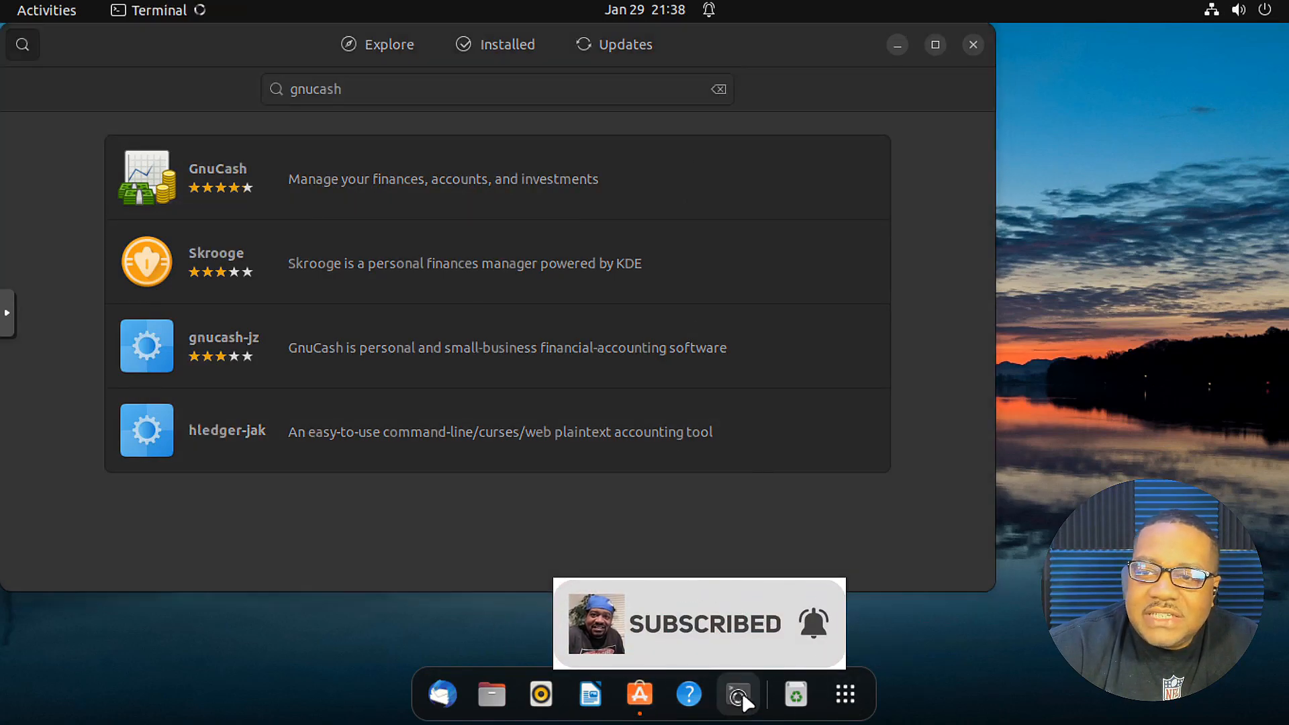
pyautogui.moveTo(388, 87); pyautogui.dragTo(823, 130)
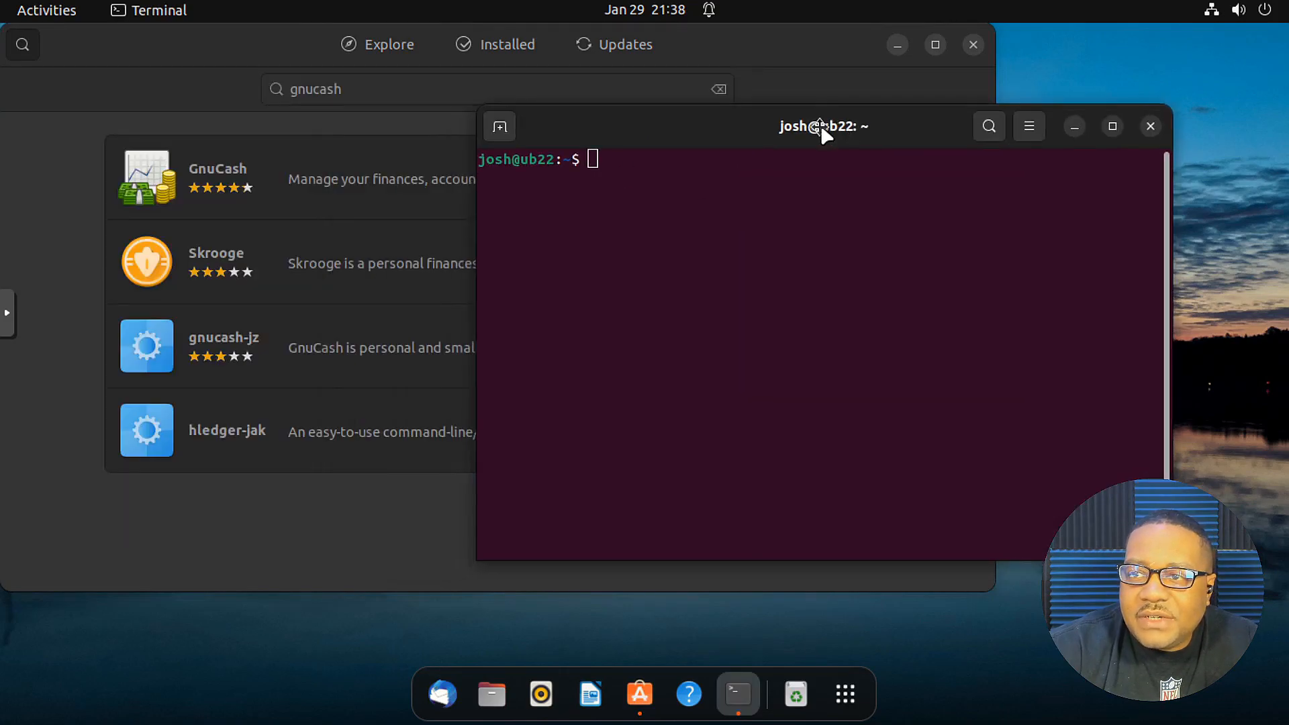
# Open the GnuCash entry in Ubuntu Software and review its description, version details, user reviews and available package source.
pyautogui.click(300, 184)
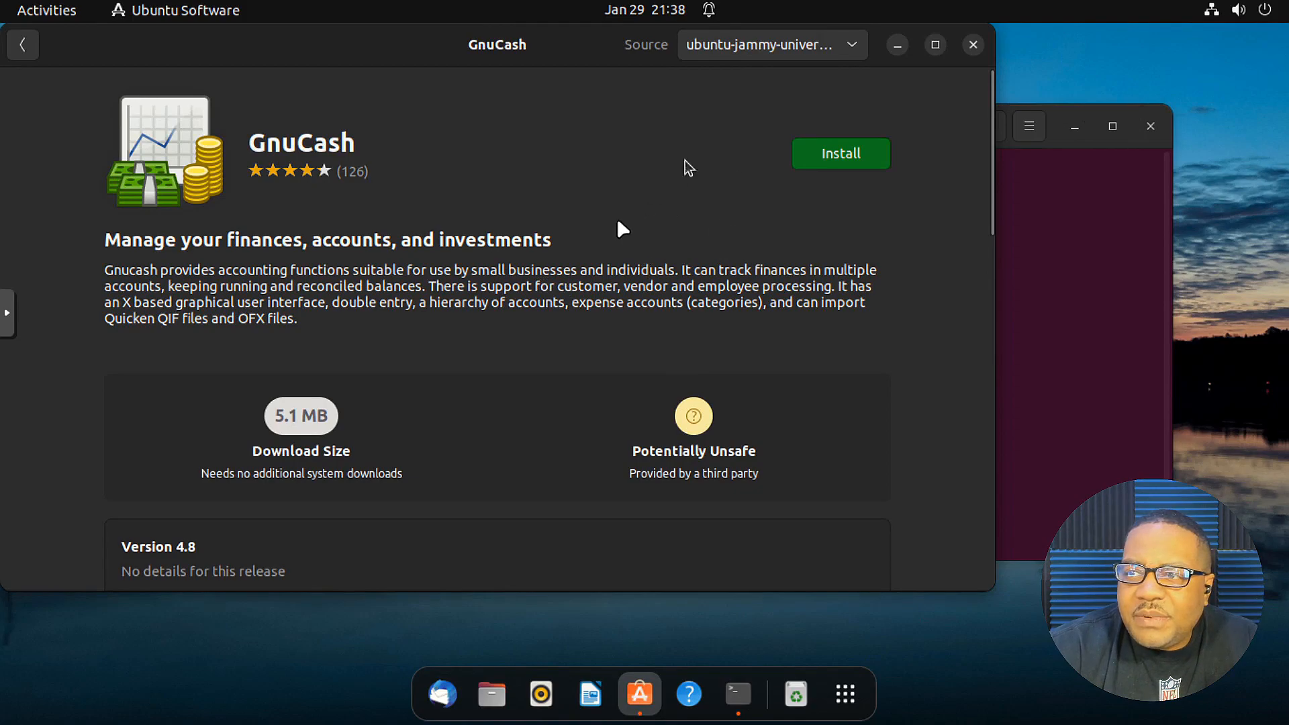
pyautogui.scroll(-3, 613, 239)
pyautogui.scroll(-2, 614, 236)
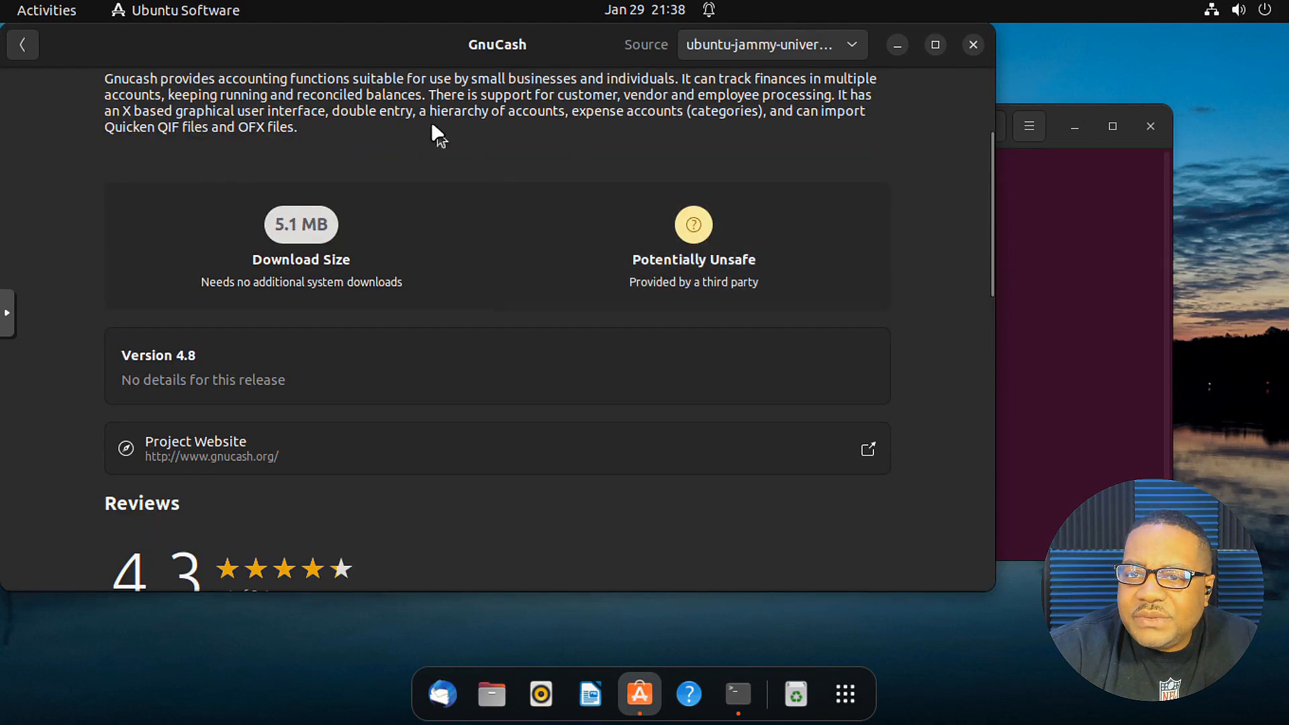
pyautogui.scroll(-20, 429, 124)
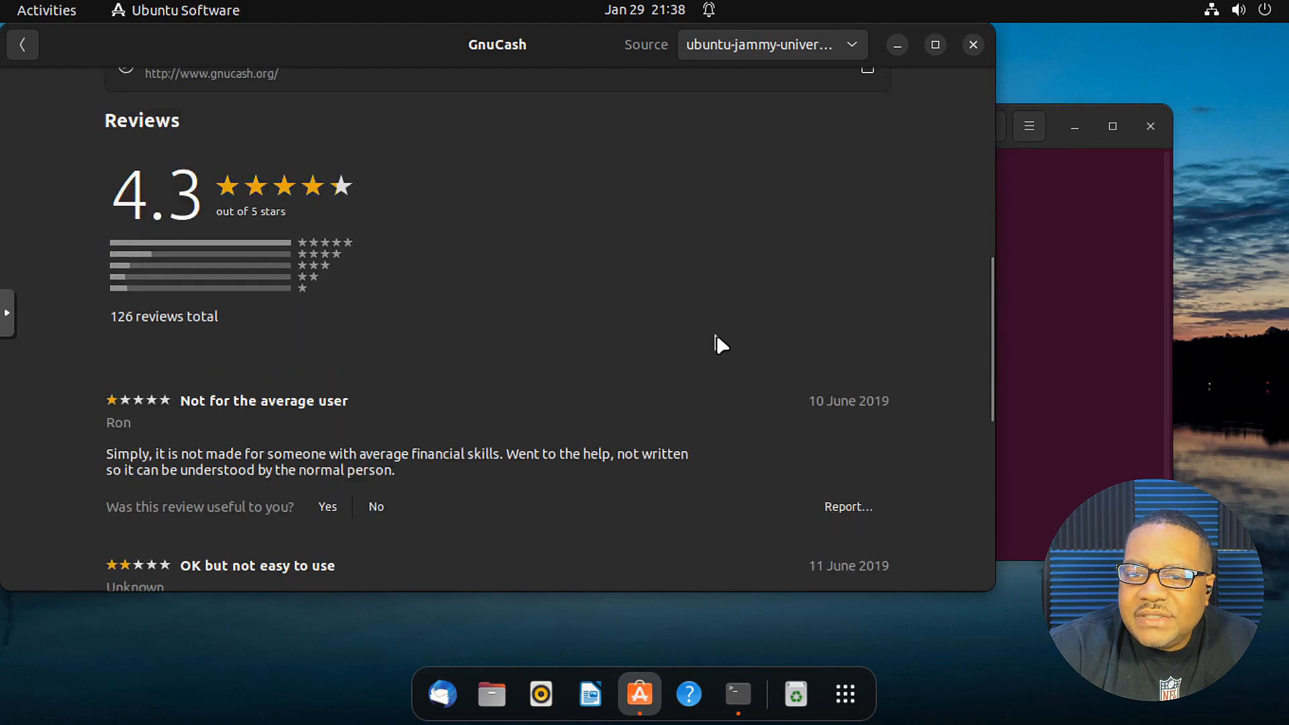
pyautogui.scroll(20, 715, 335)
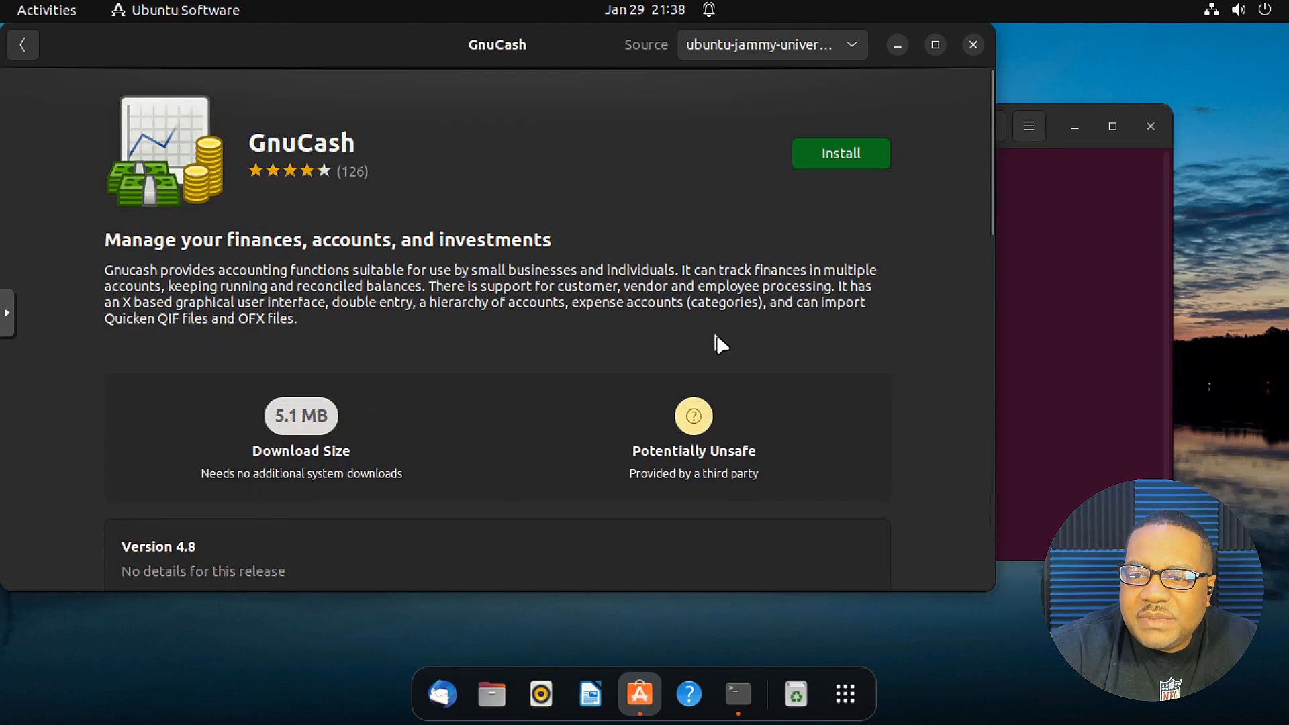
pyautogui.click(854, 46)
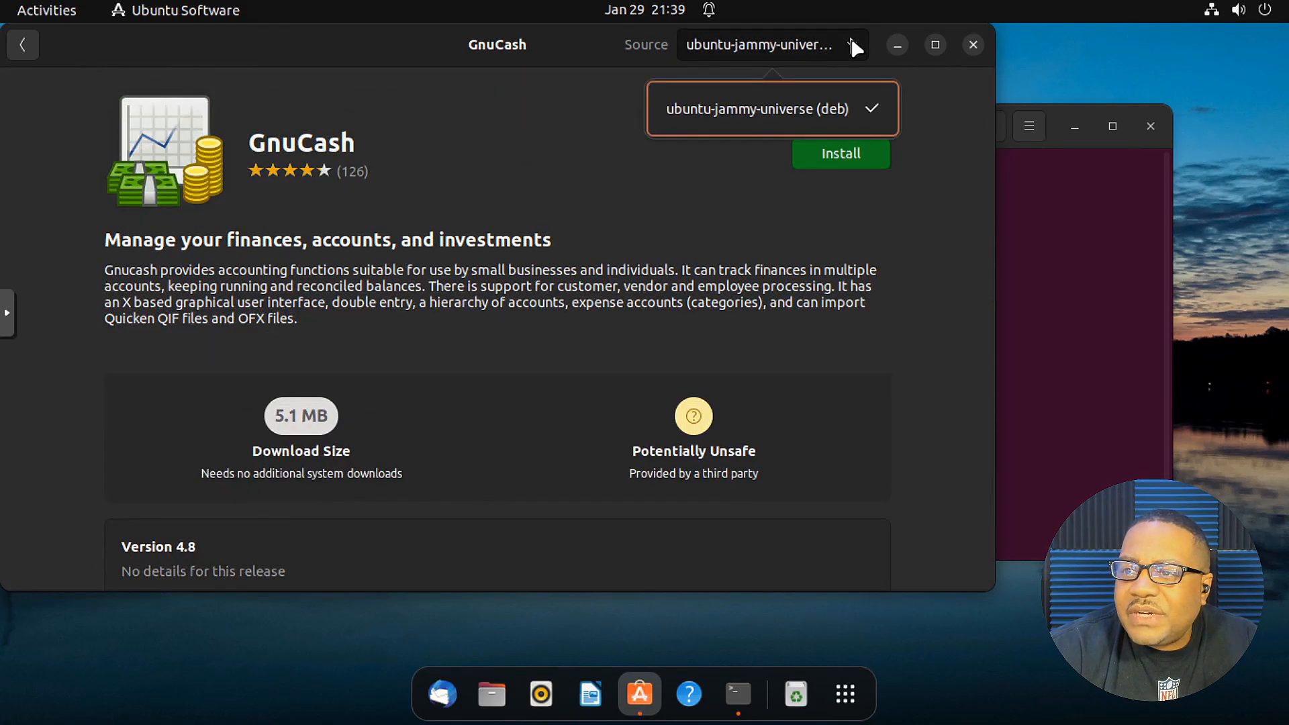
pyautogui.click(594, 243)
# Switch to the Terminal and run the command sudo apt install gnucash.
pyautogui.click(1051, 351)
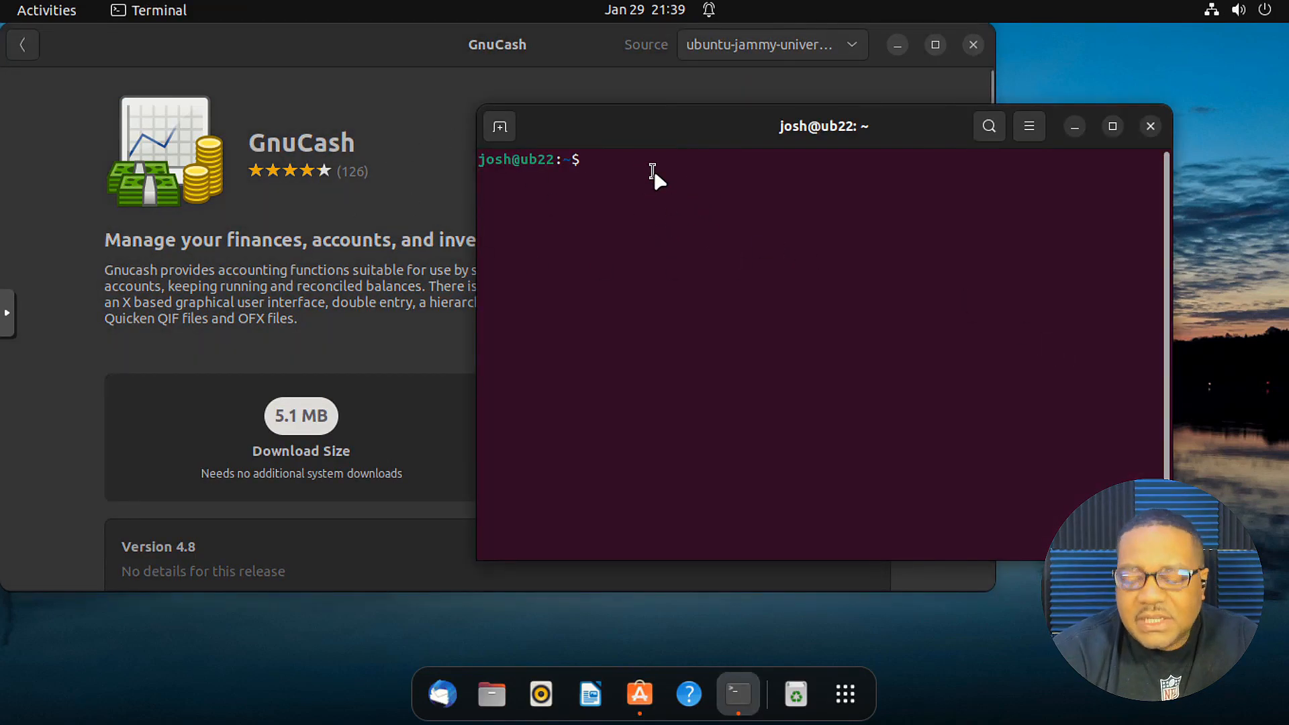
pyautogui.press('Up')
pyautogui.press('Down')
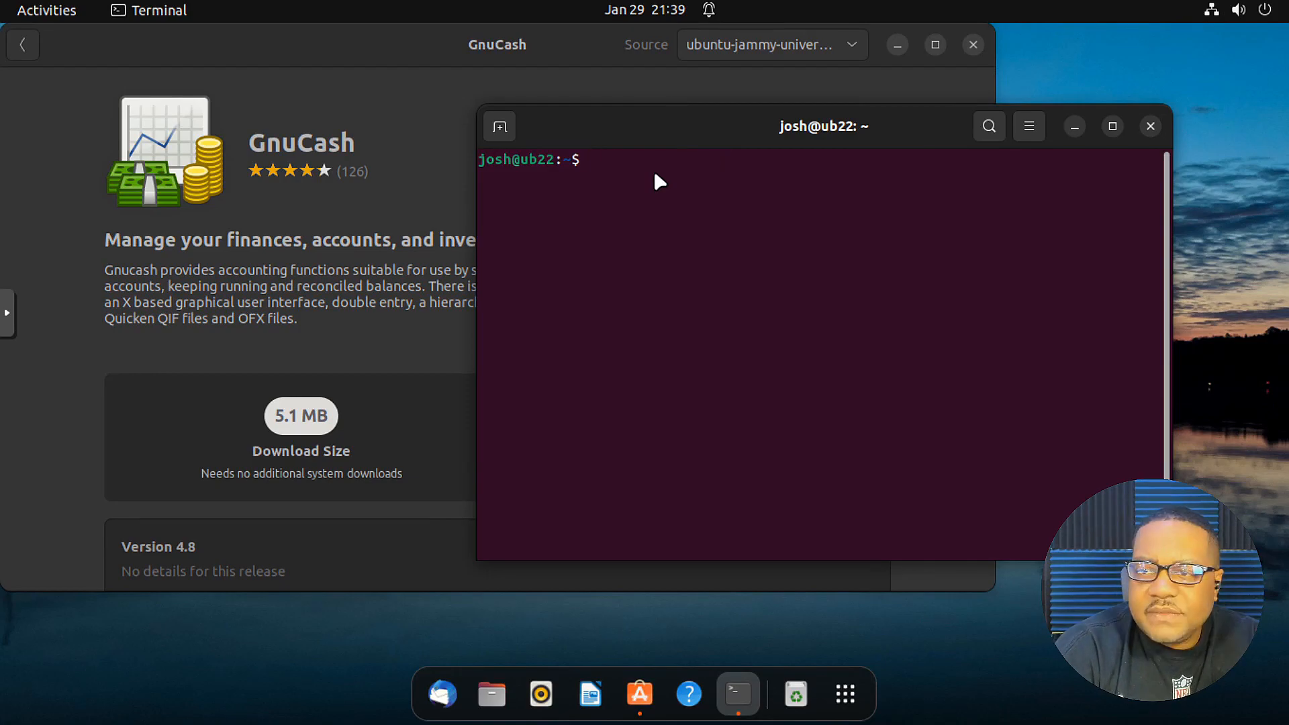
pyautogui.write('sudo apt install ')
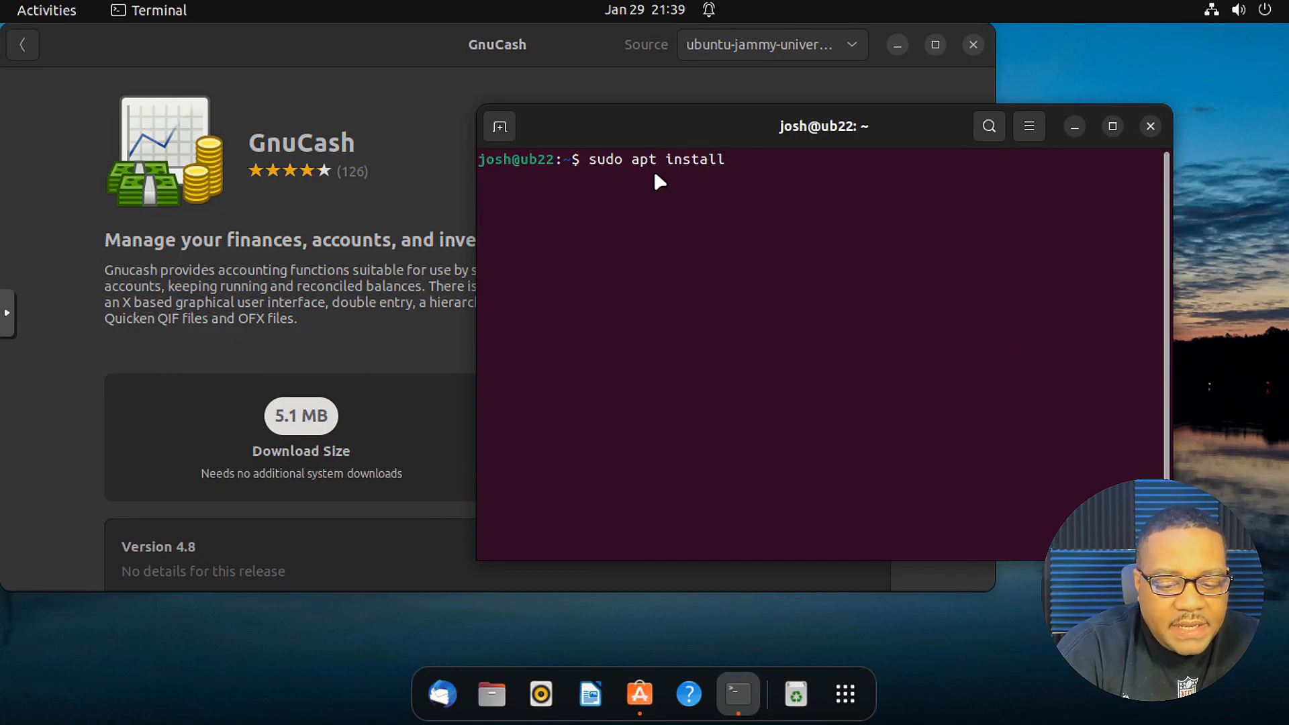
pyautogui.write('gnucah')
pyautogui.press('BackSpace')
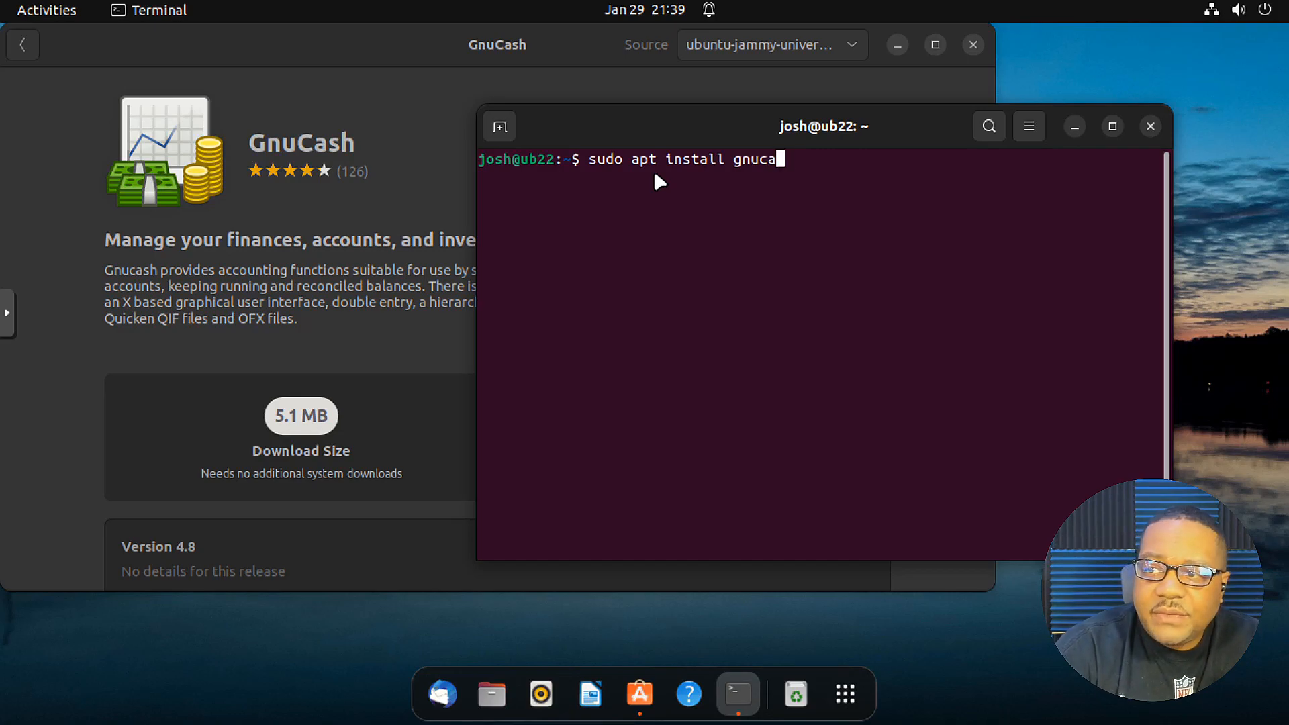
pyautogui.write('sh')
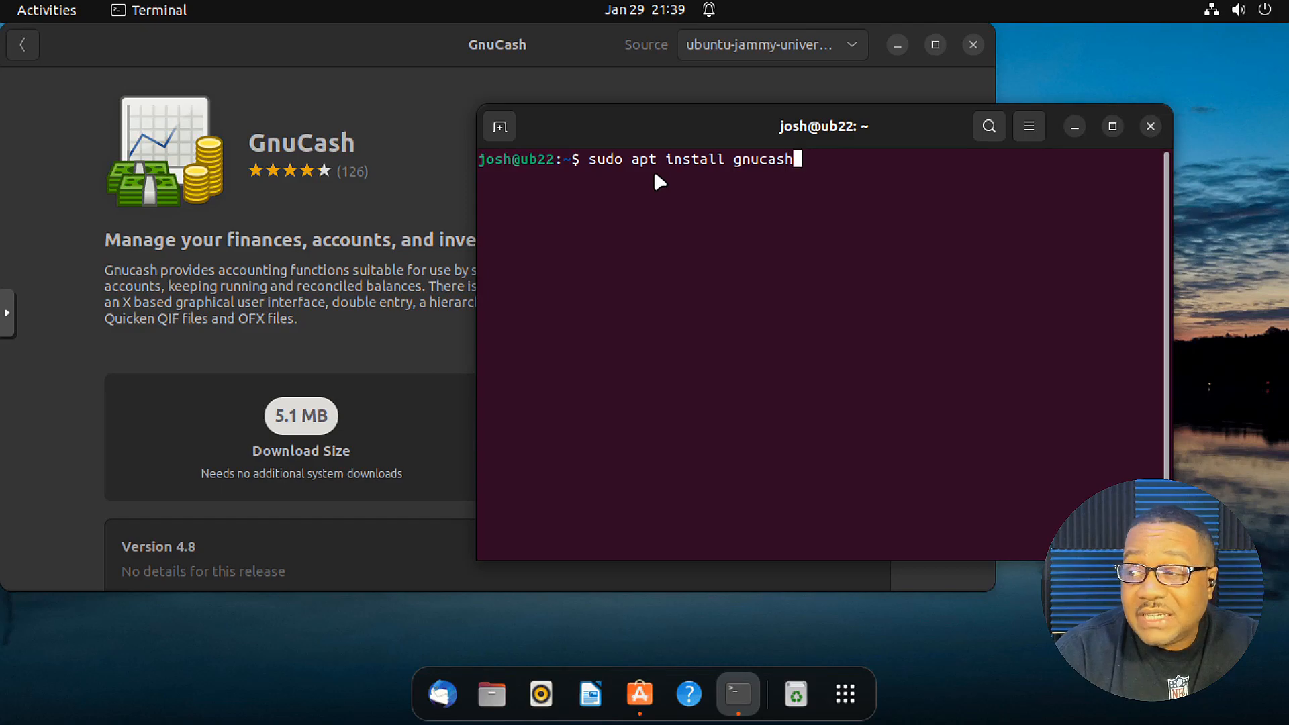
pyautogui.press('Return')
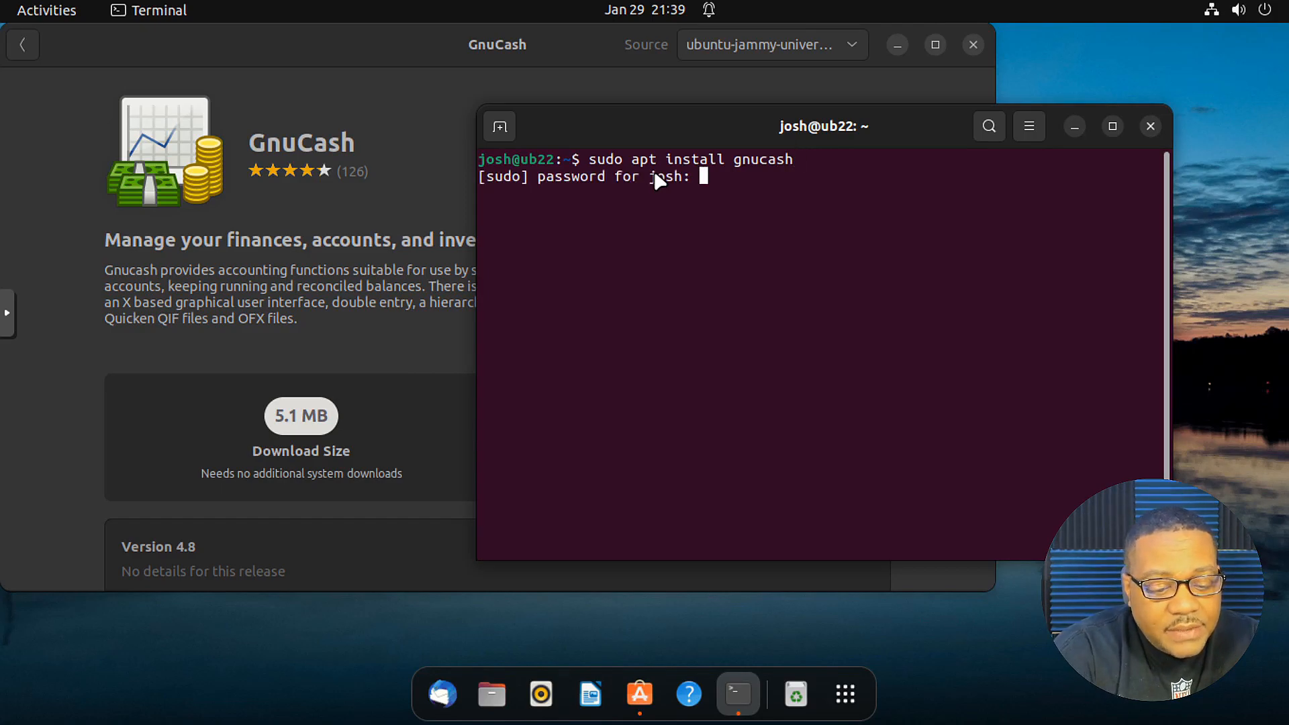
# Enter the sudo password and confirm the GnuCash package installation with y.
pyautogui.press('Return')
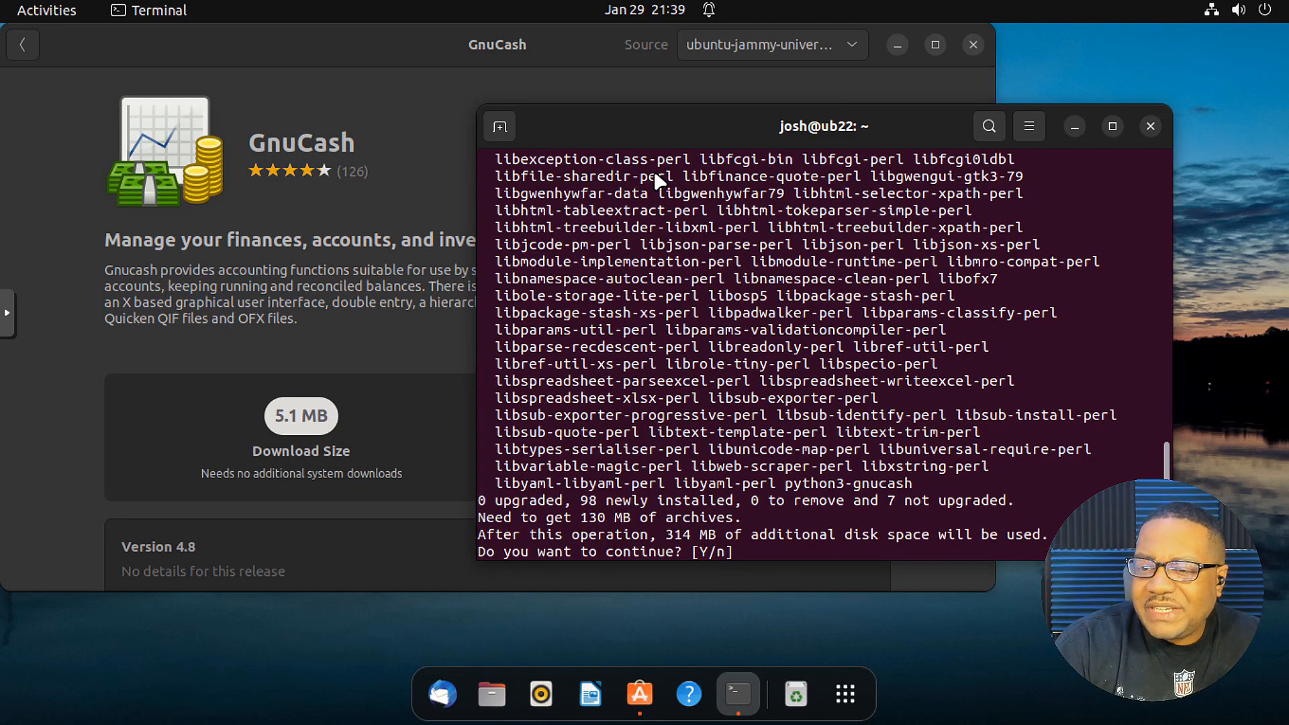
pyautogui.write('y')
pyautogui.press('Return')
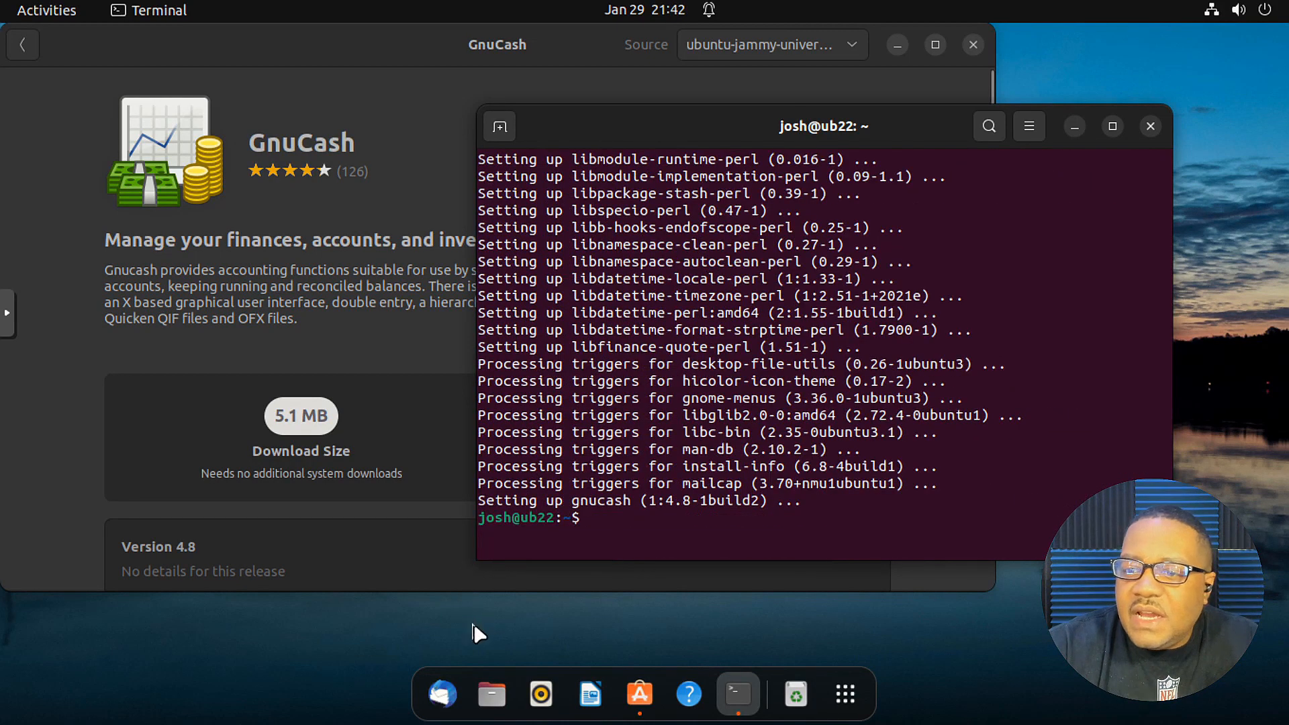
# Exit the Terminal session, go back from the GnuCash entry to the search results, and close Ubuntu Software.
pyautogui.click(474, 623)
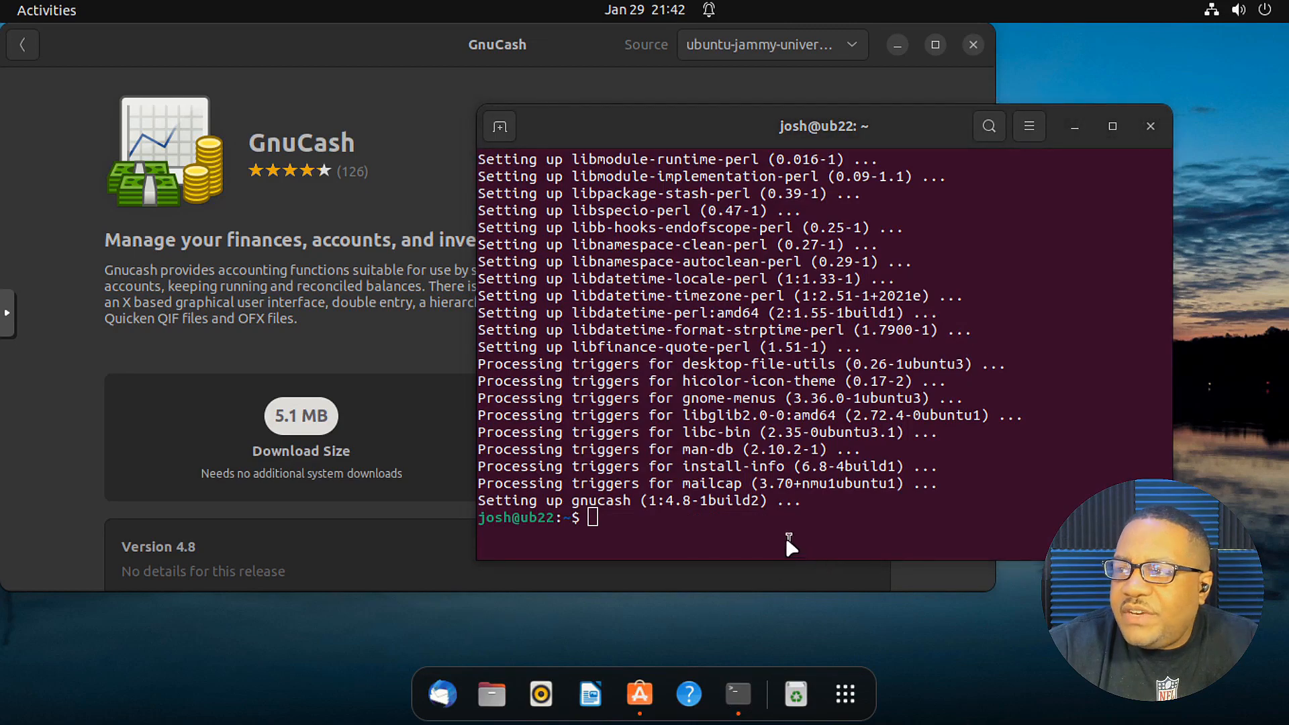
pyautogui.click(668, 521)
pyautogui.write('exit')
pyautogui.press('Return')
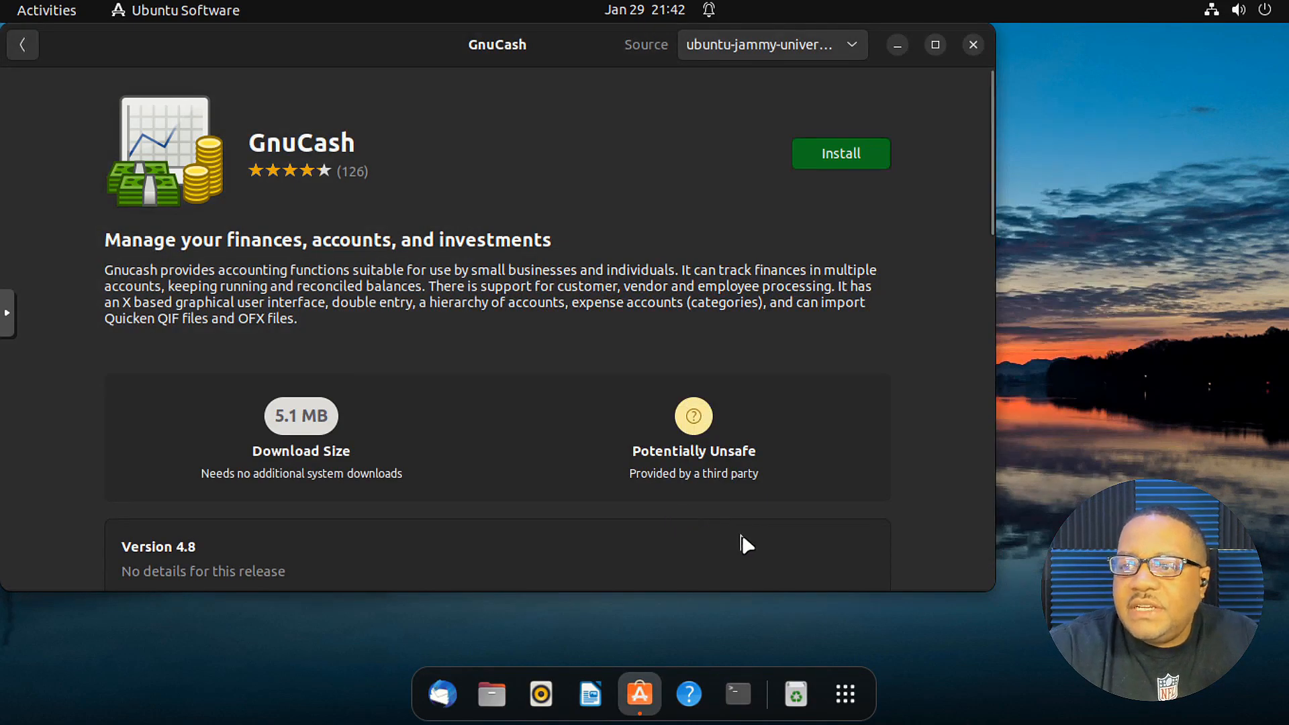
pyautogui.click(27, 46)
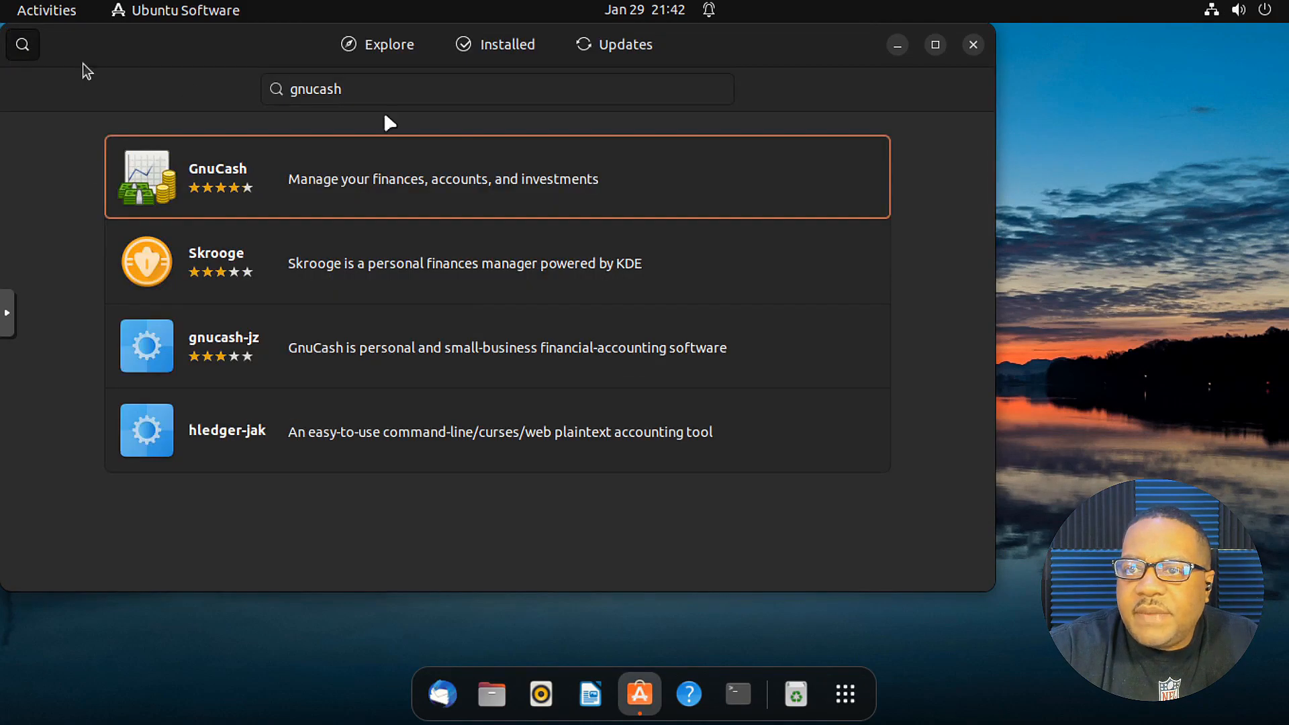
pyautogui.click(973, 43)
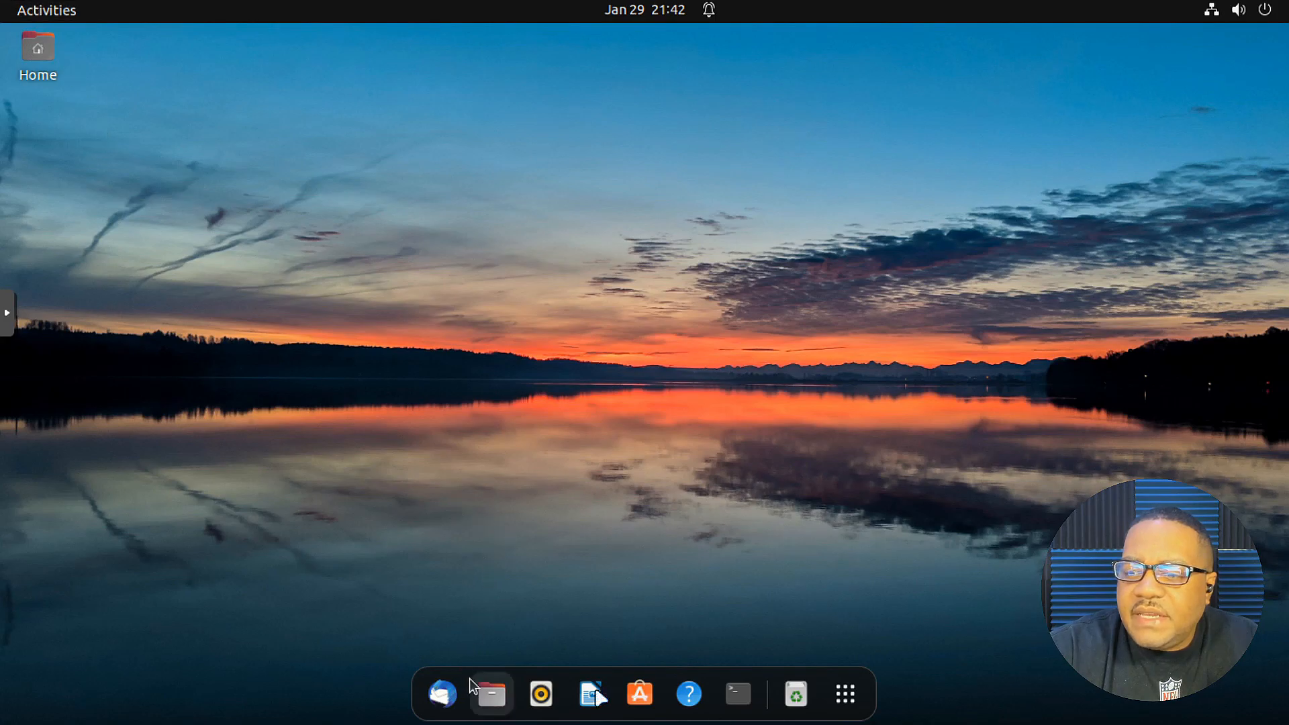
# Find GnuCash among the installed applications and launch it.
pyautogui.click(843, 695)
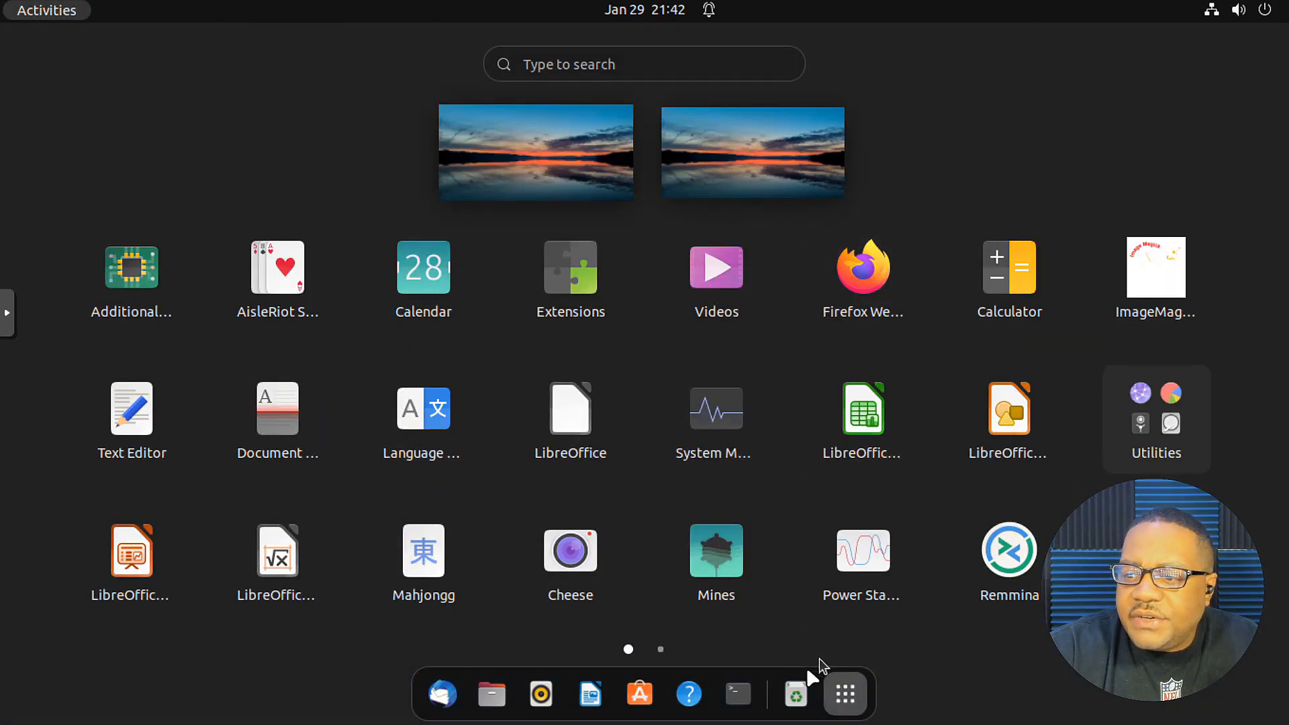
pyautogui.scroll(-1, 691, 464)
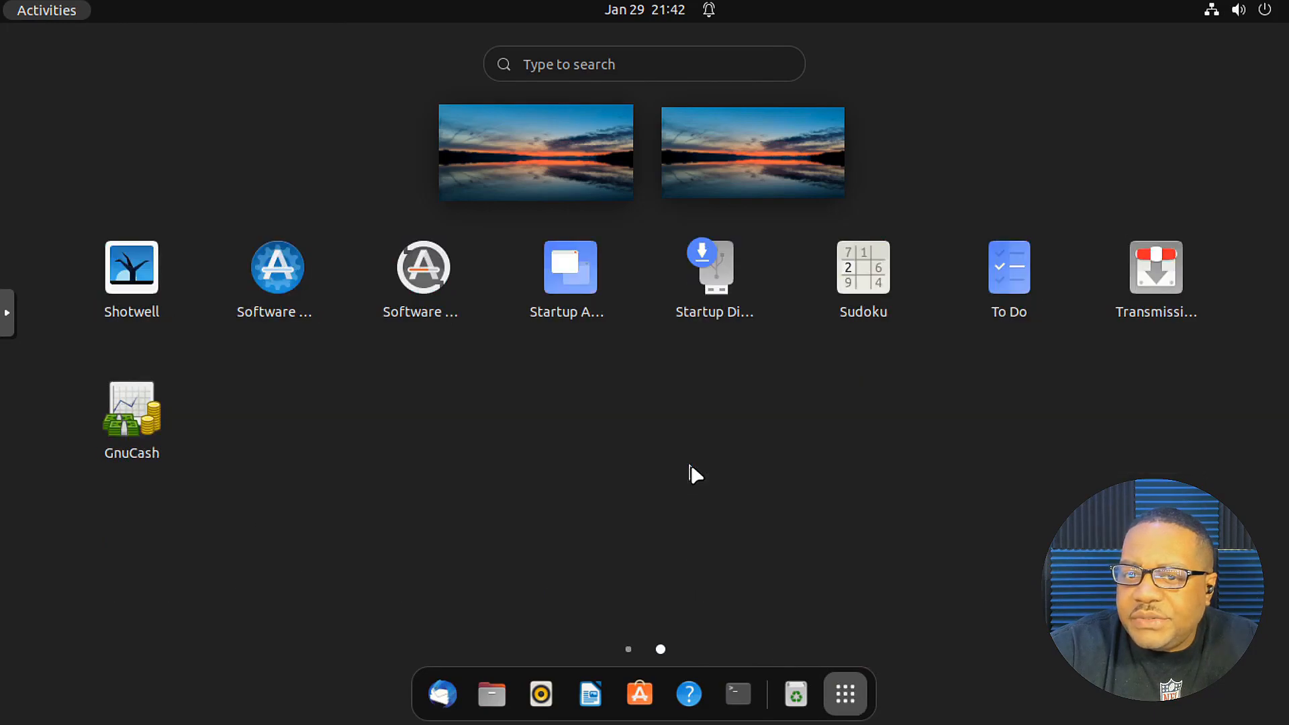
pyautogui.click(134, 416)
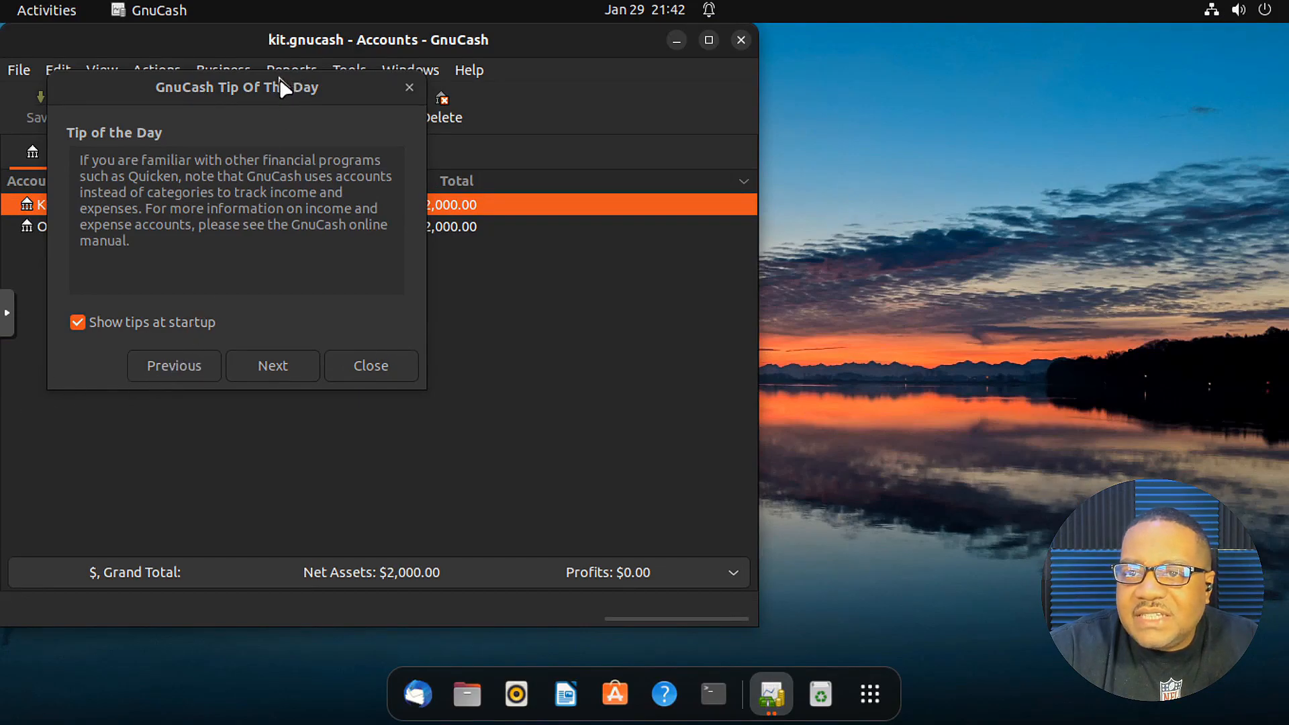
# Reposition the Tip of the Day dialog, browse to the next tip and back, and close the dialog.
pyautogui.moveTo(264, 87)
pyautogui.mouseDown()
pyautogui.moveTo(288, 91)
pyautogui.moveTo(254, 90)
pyautogui.moveTo(276, 102)
pyautogui.mouseUp()
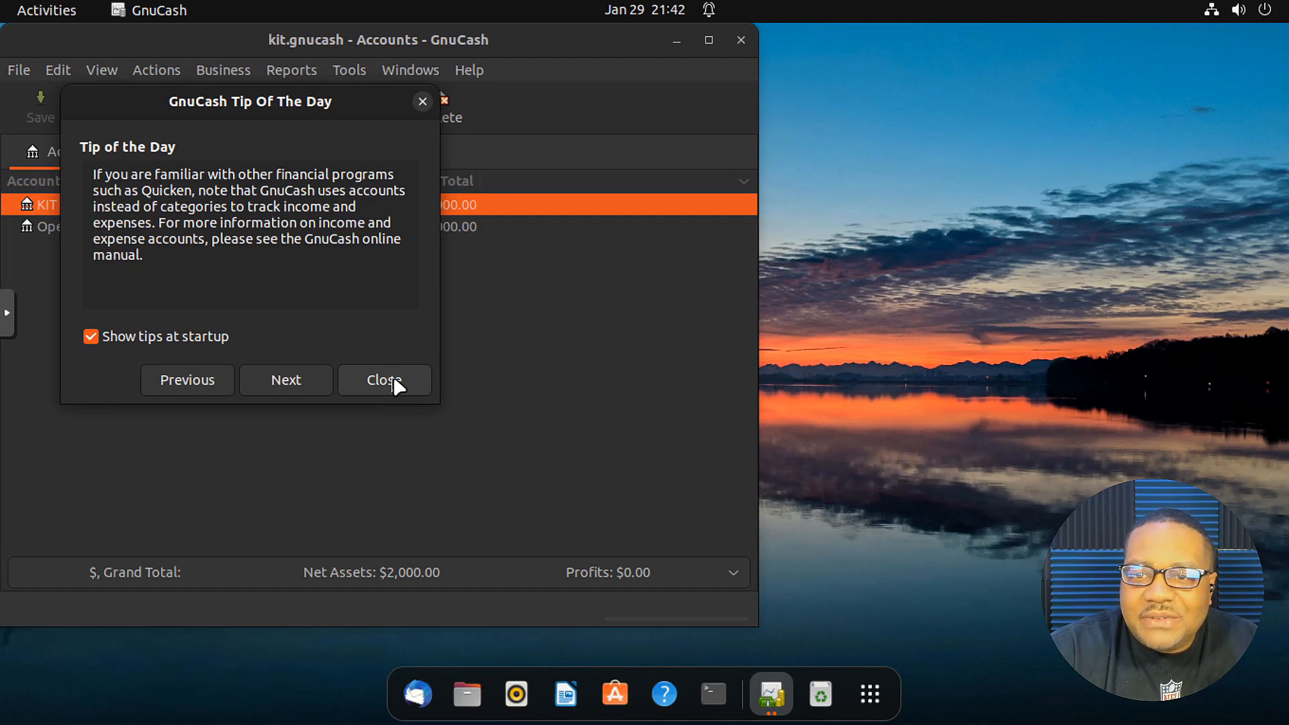
pyautogui.moveTo(235, 99)
pyautogui.mouseDown()
pyautogui.moveTo(195, 101)
pyautogui.moveTo(248, 86)
pyautogui.mouseUp()
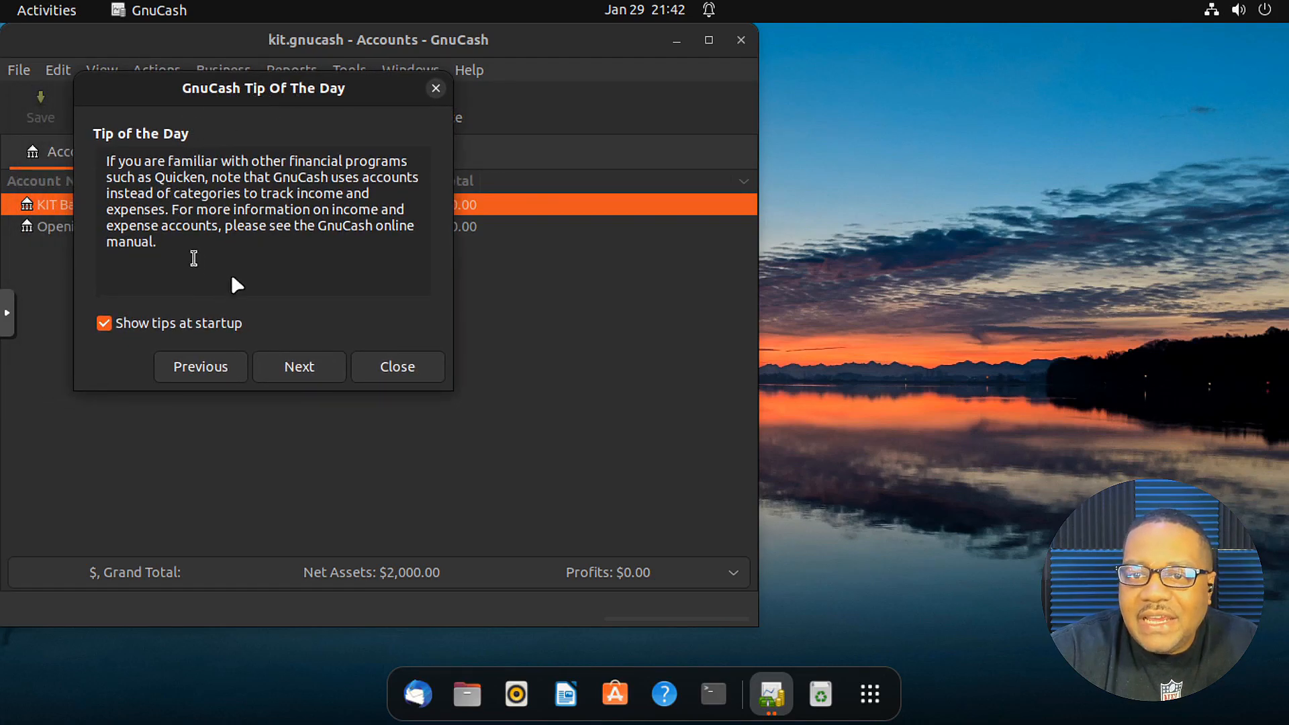
pyautogui.click(299, 367)
pyautogui.click(201, 366)
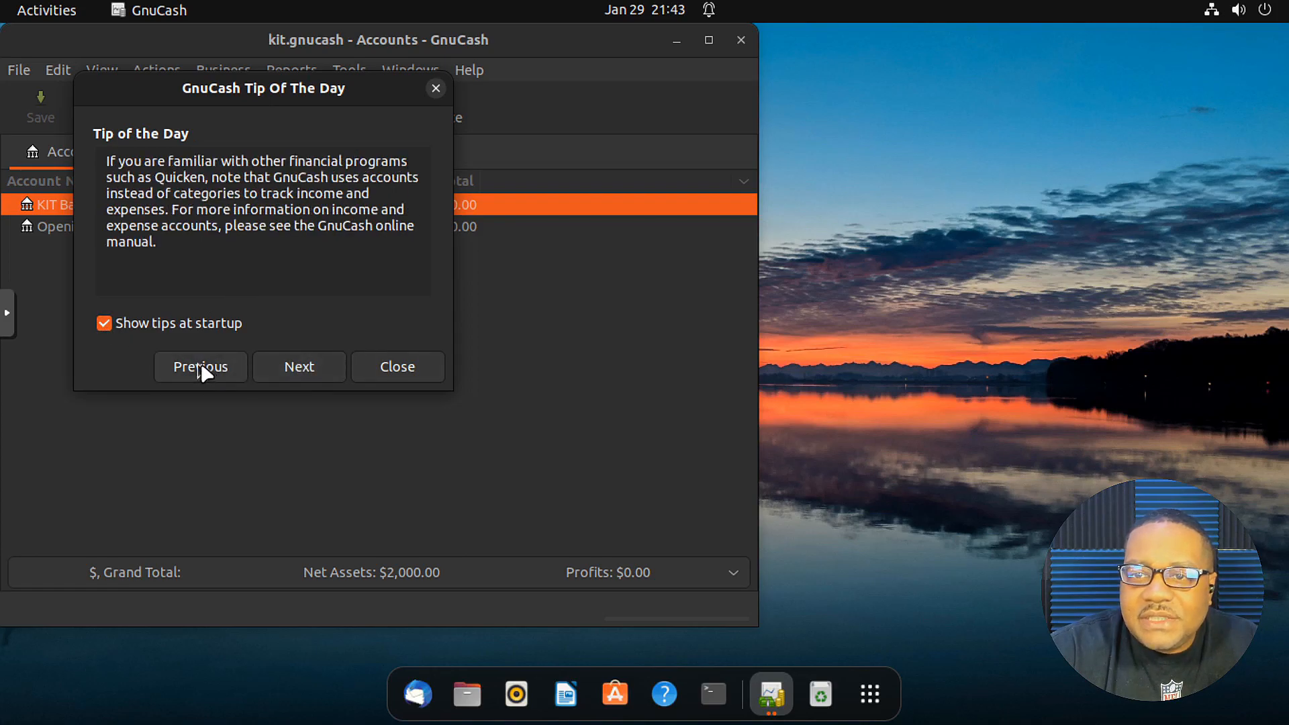
pyautogui.click(414, 366)
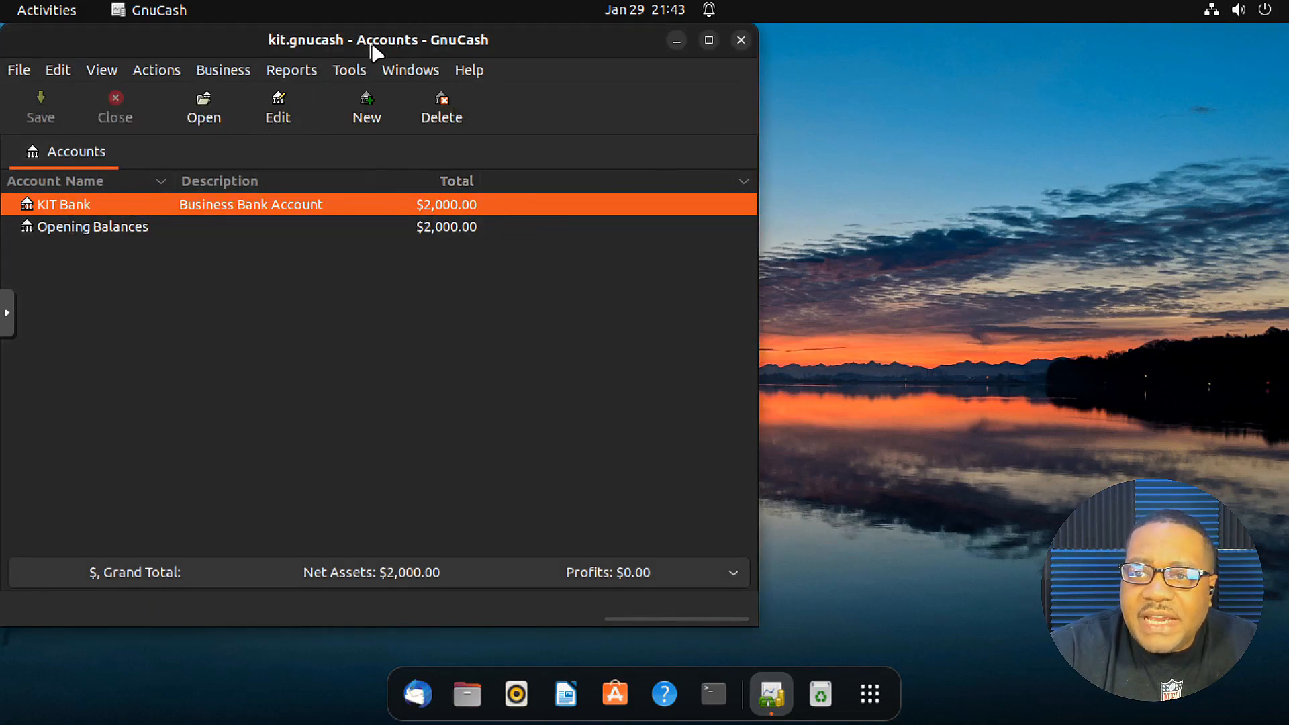
# Move the accounts window away from the screen edge, view the KIT Bank register, and return to the accounts list.
pyautogui.moveTo(372, 42); pyautogui.dragTo(415, 50)
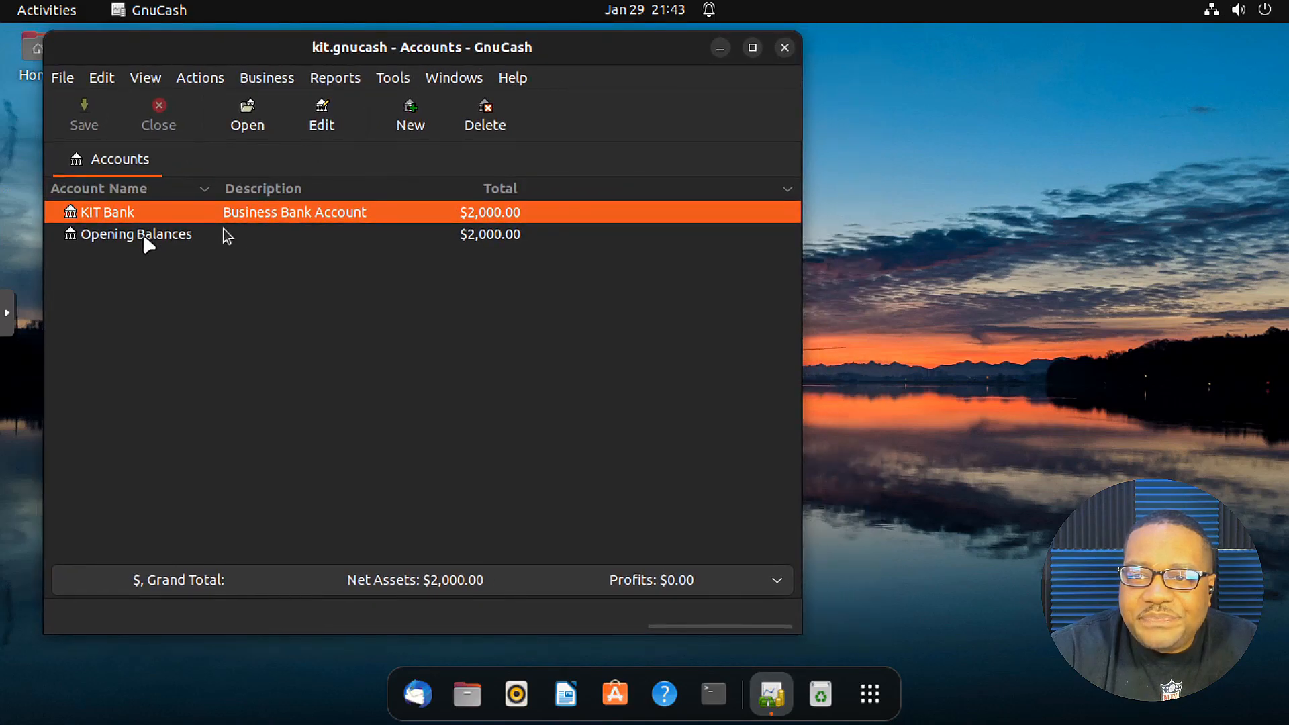
pyautogui.doubleClick(119, 215)
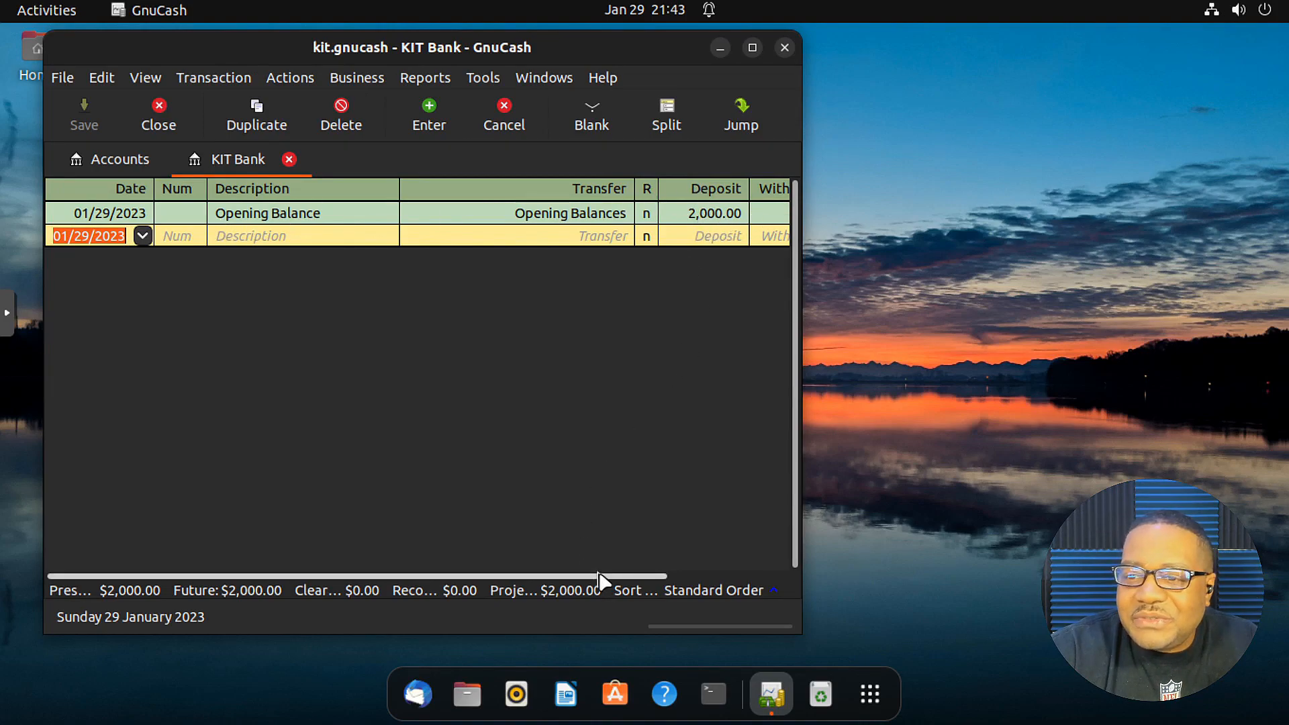
pyautogui.click(290, 160)
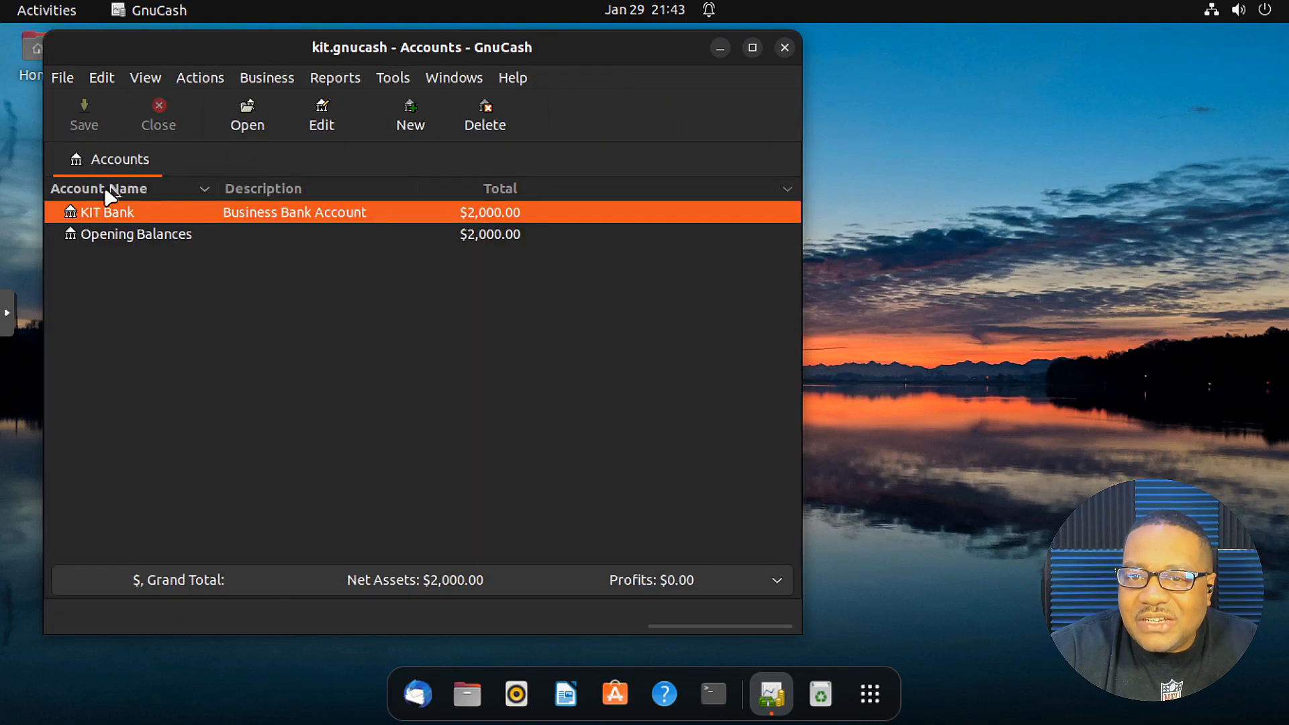
pyautogui.click(62, 78)
pyautogui.click(322, 309)
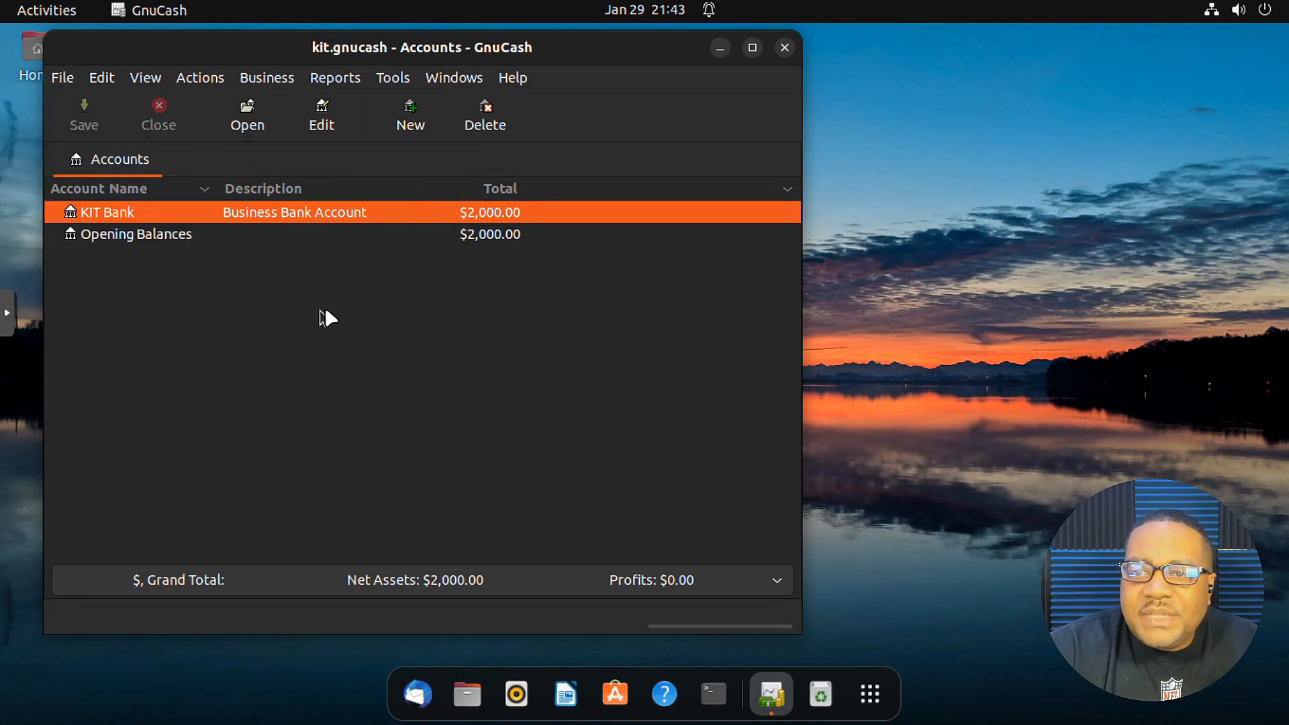
# Start a new account and examine its security/currency, smallest fraction and notes fields without changing them.
pyautogui.click(411, 118)
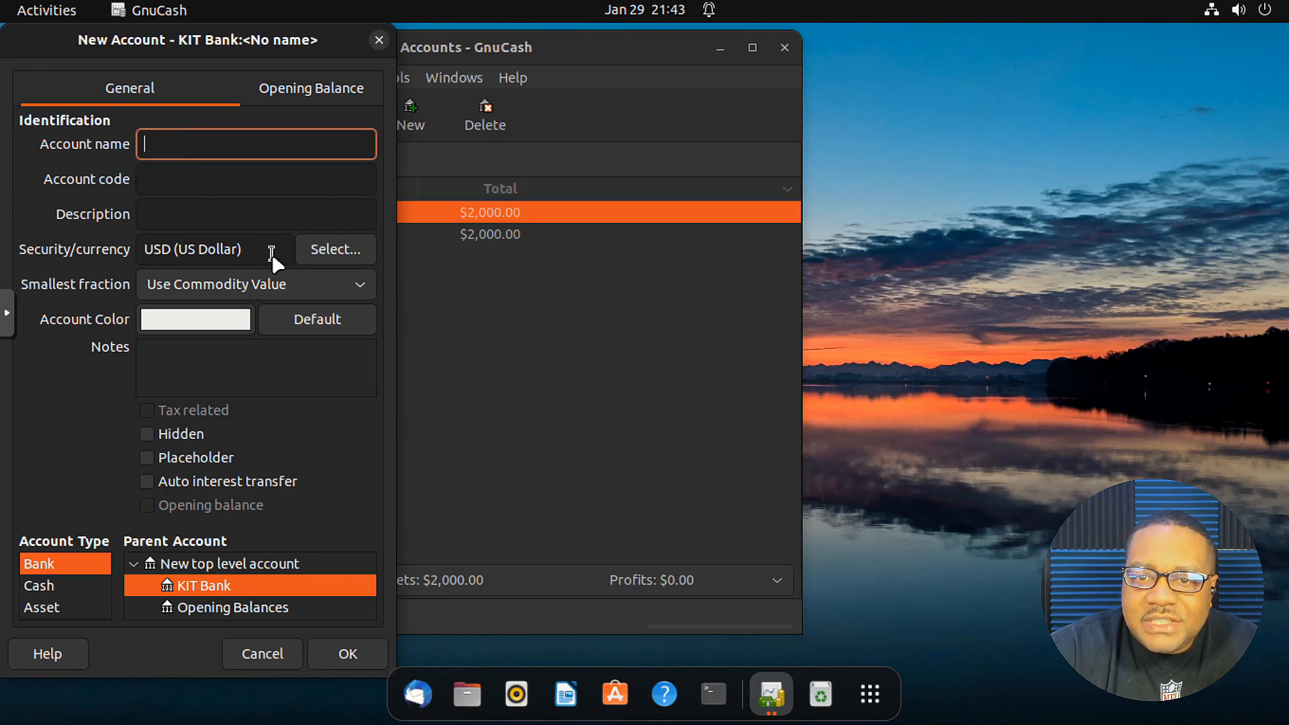
pyautogui.click(342, 248)
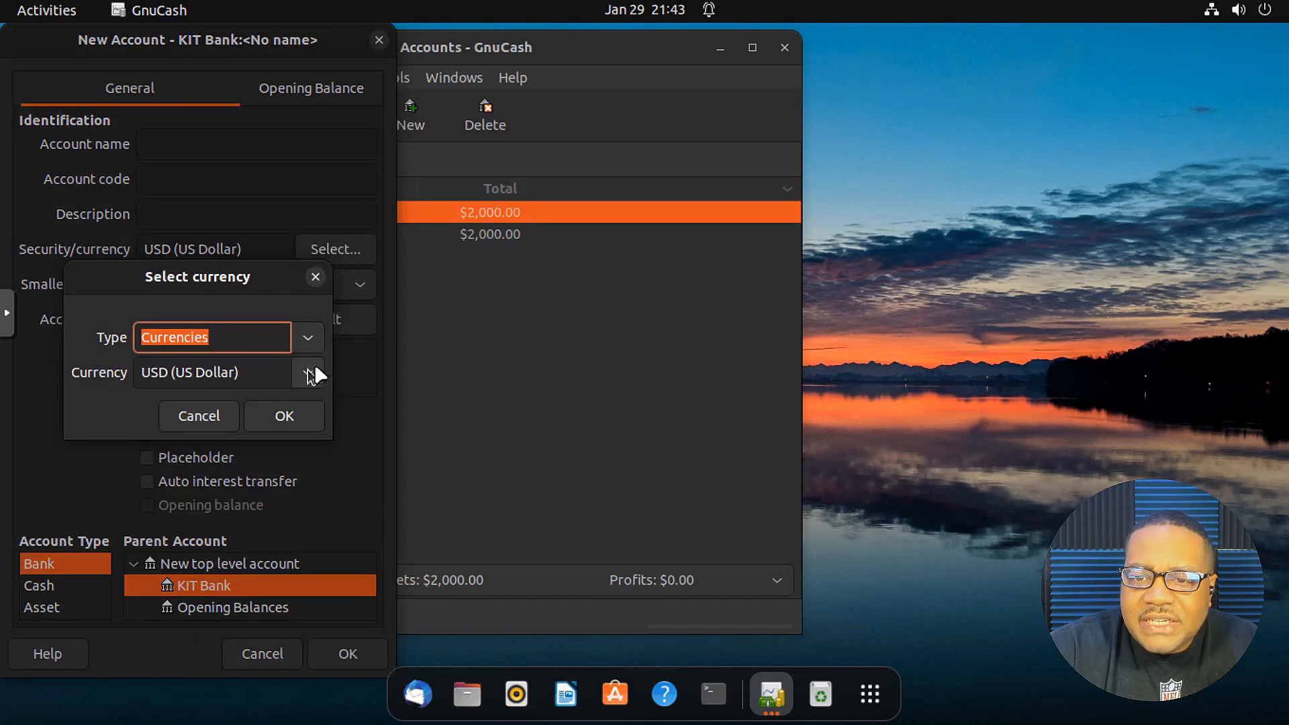
pyautogui.click(210, 416)
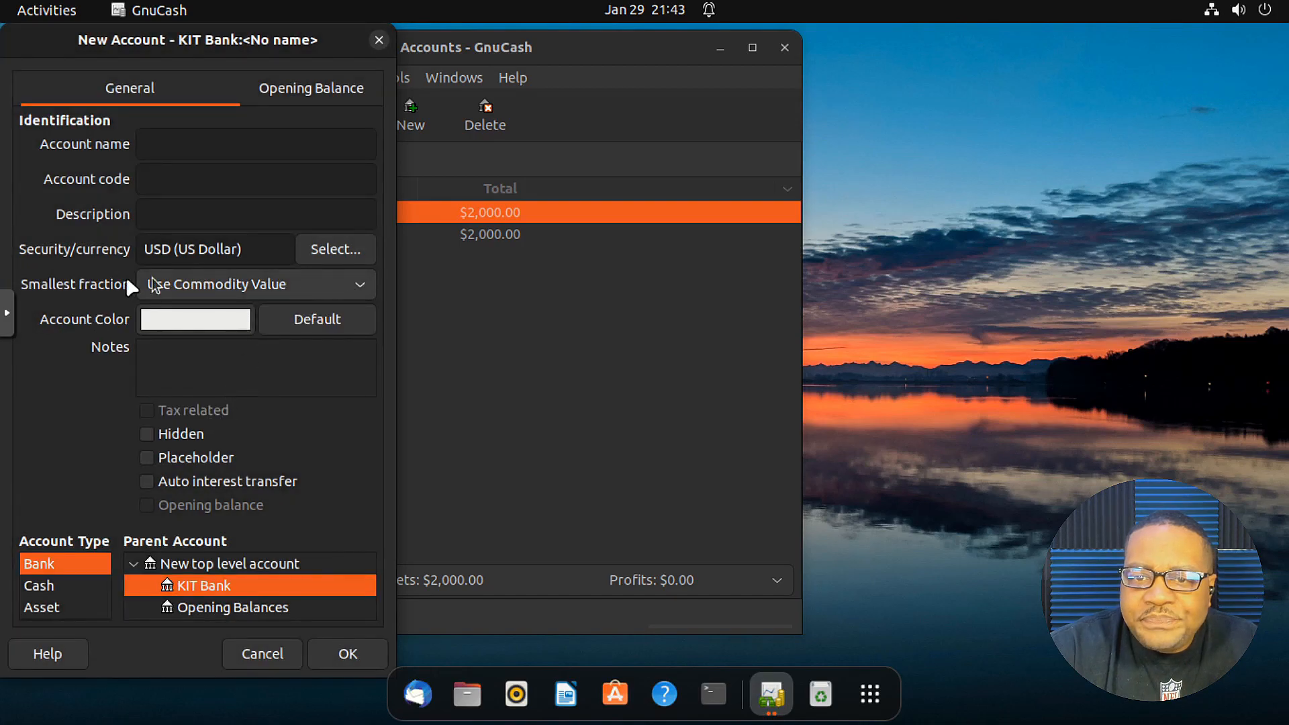
pyautogui.click(350, 282)
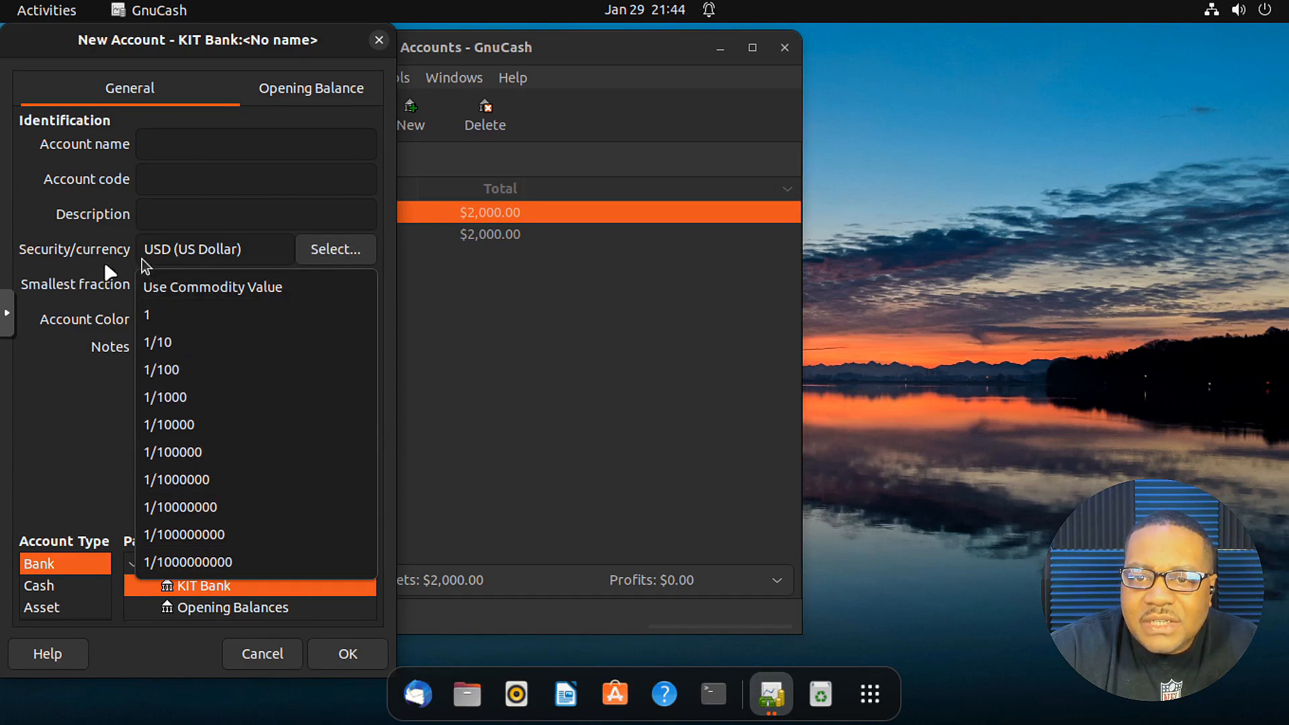
pyautogui.click(74, 276)
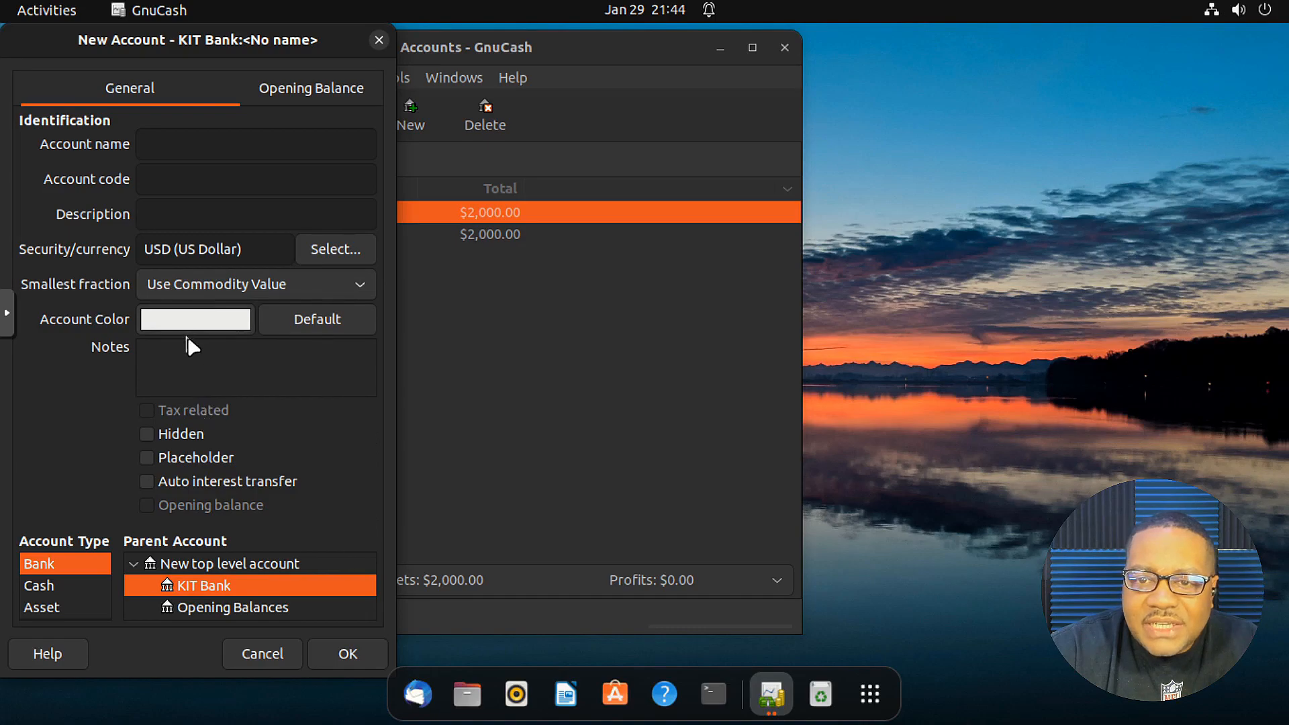
pyautogui.click(222, 356)
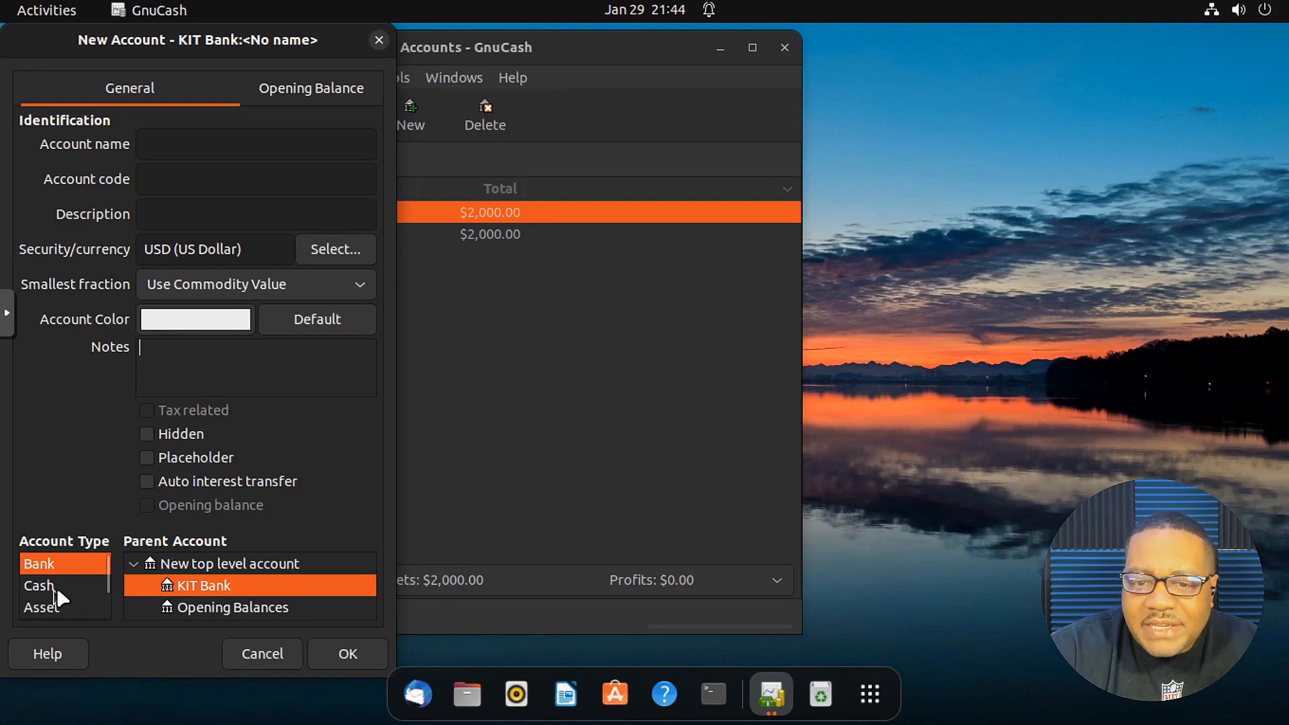
# Try the available parent accounts for the new account and choose New top level account.
pyautogui.click(199, 566)
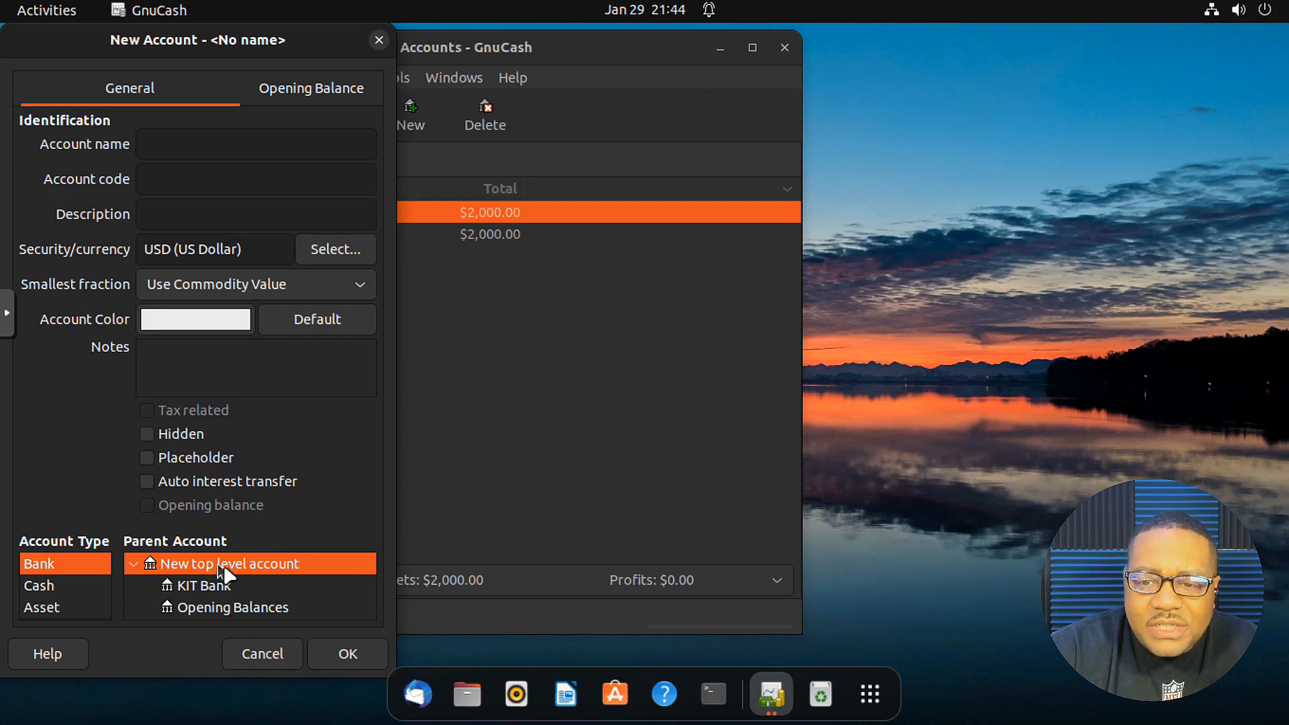
pyautogui.click(210, 588)
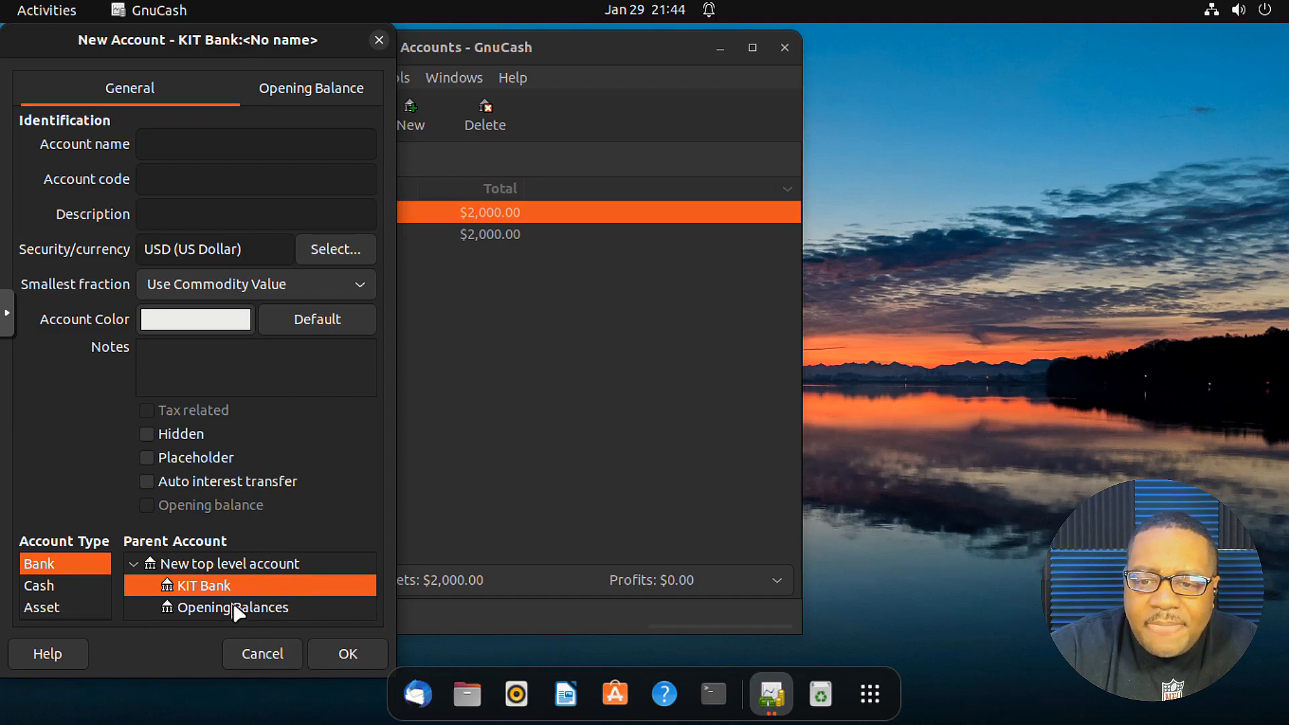
pyautogui.click(230, 608)
pyautogui.click(234, 589)
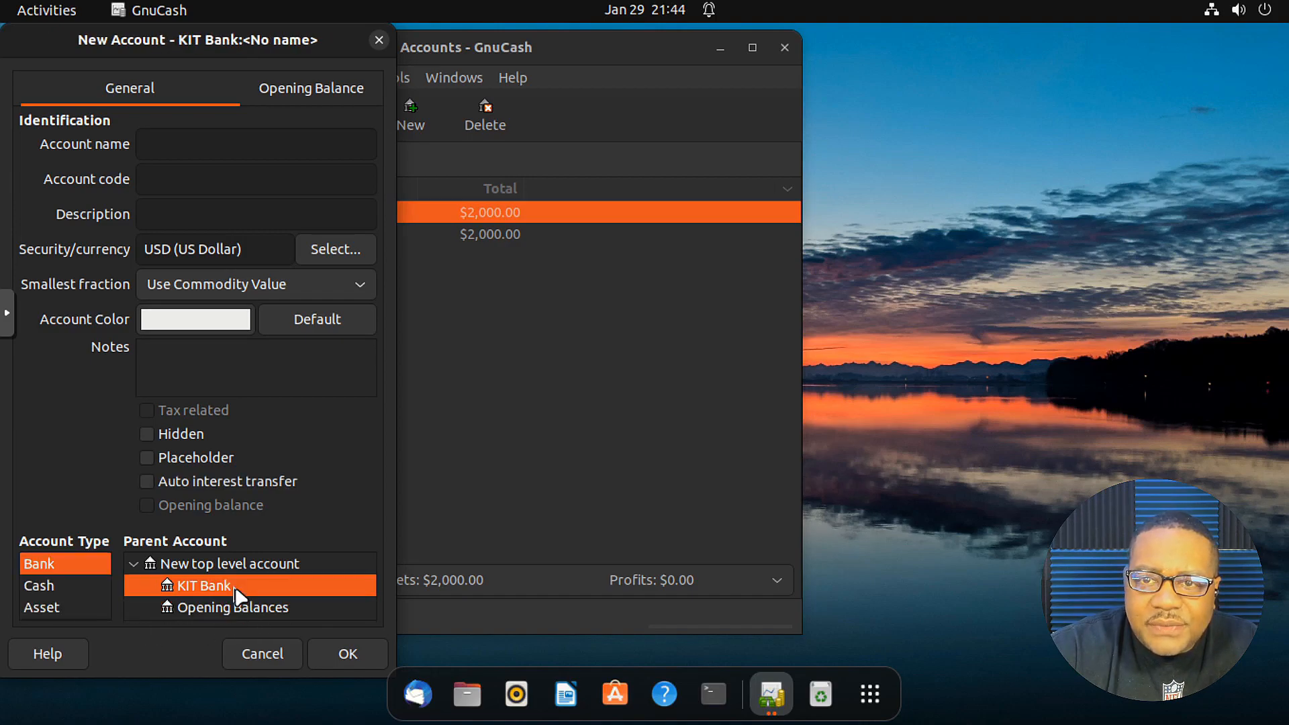
pyautogui.click(239, 565)
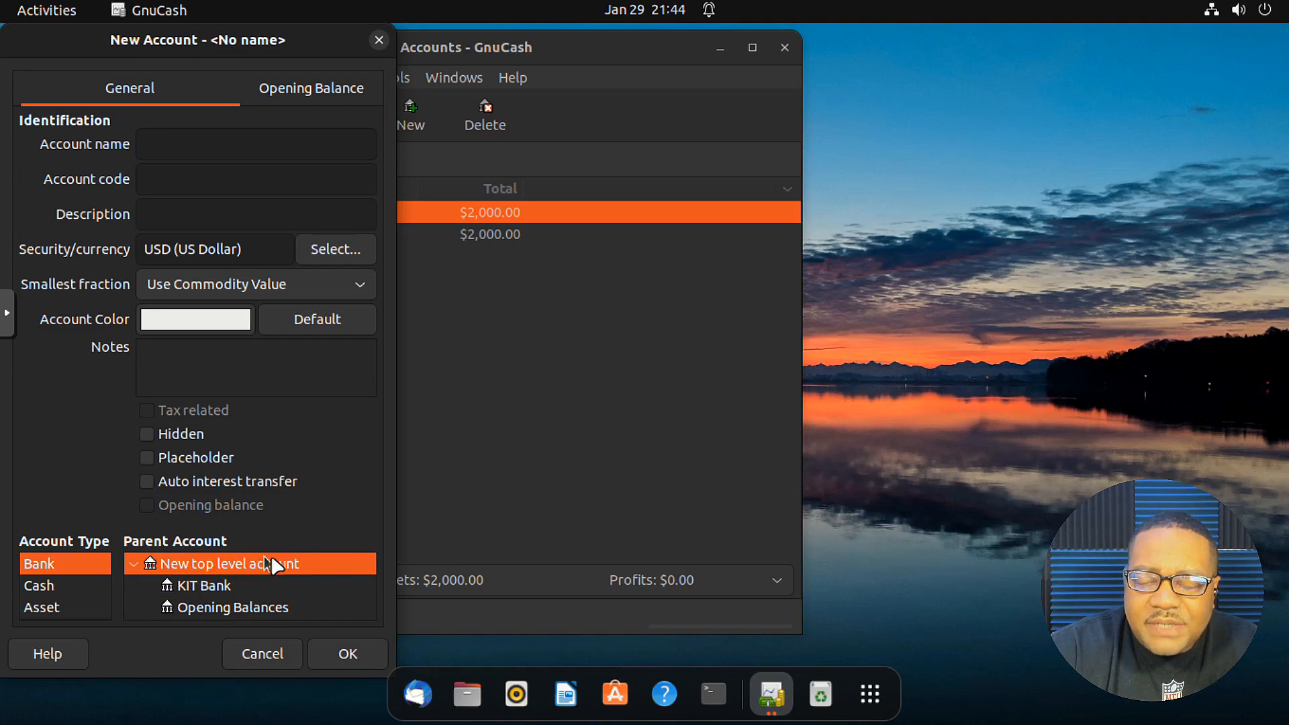
# Review the new account's opening balance settings and try to open its help documentation.
pyautogui.click(311, 85)
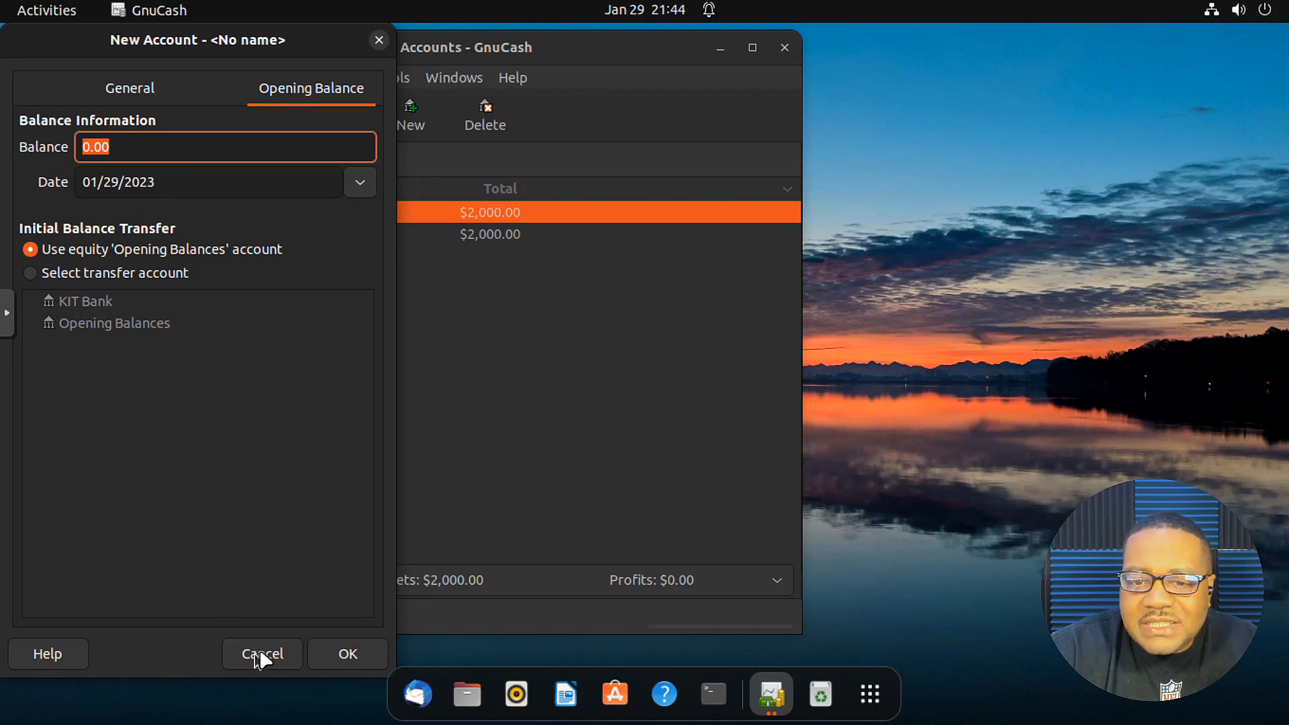
pyautogui.click(51, 649)
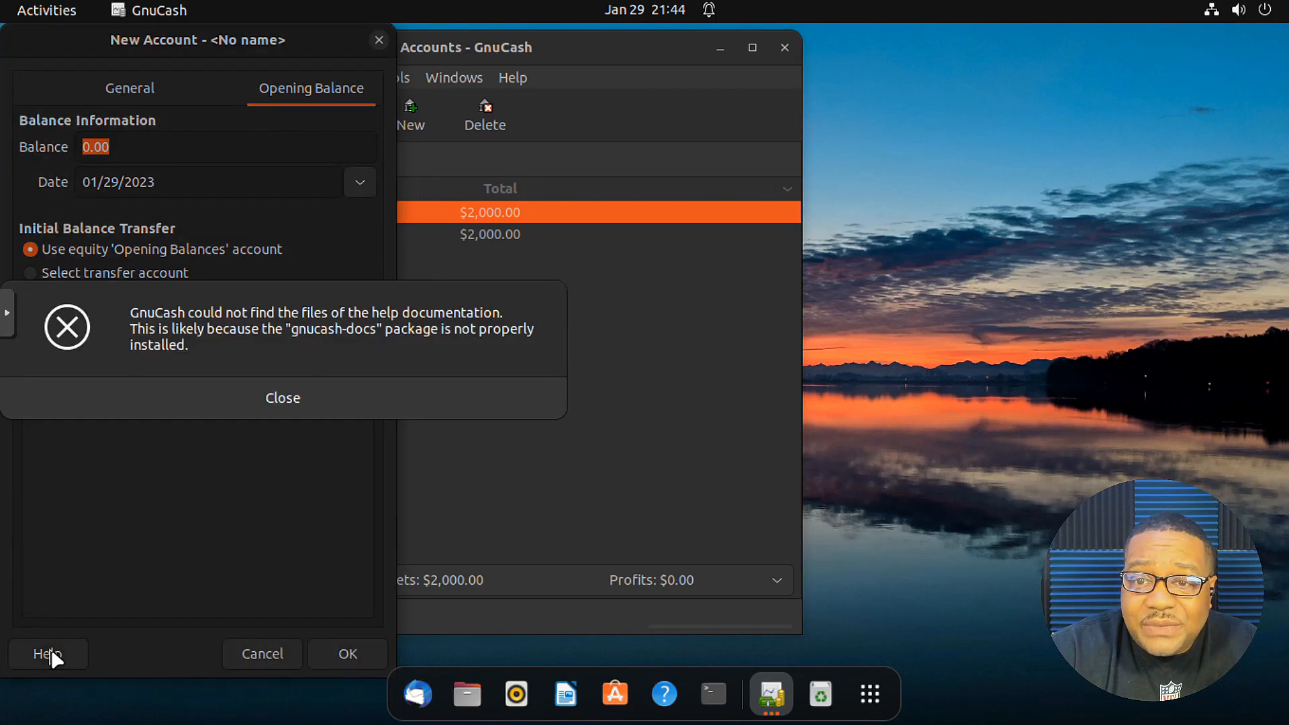
pyautogui.click(297, 396)
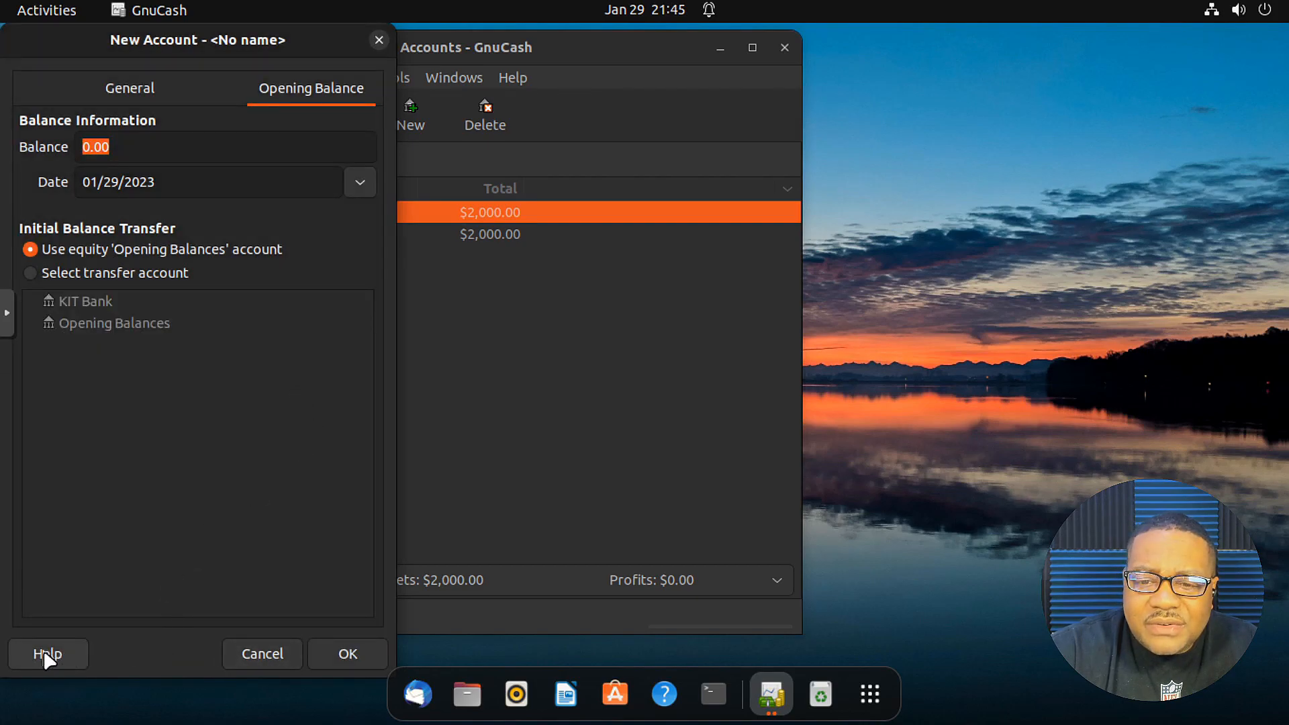
pyautogui.click(62, 647)
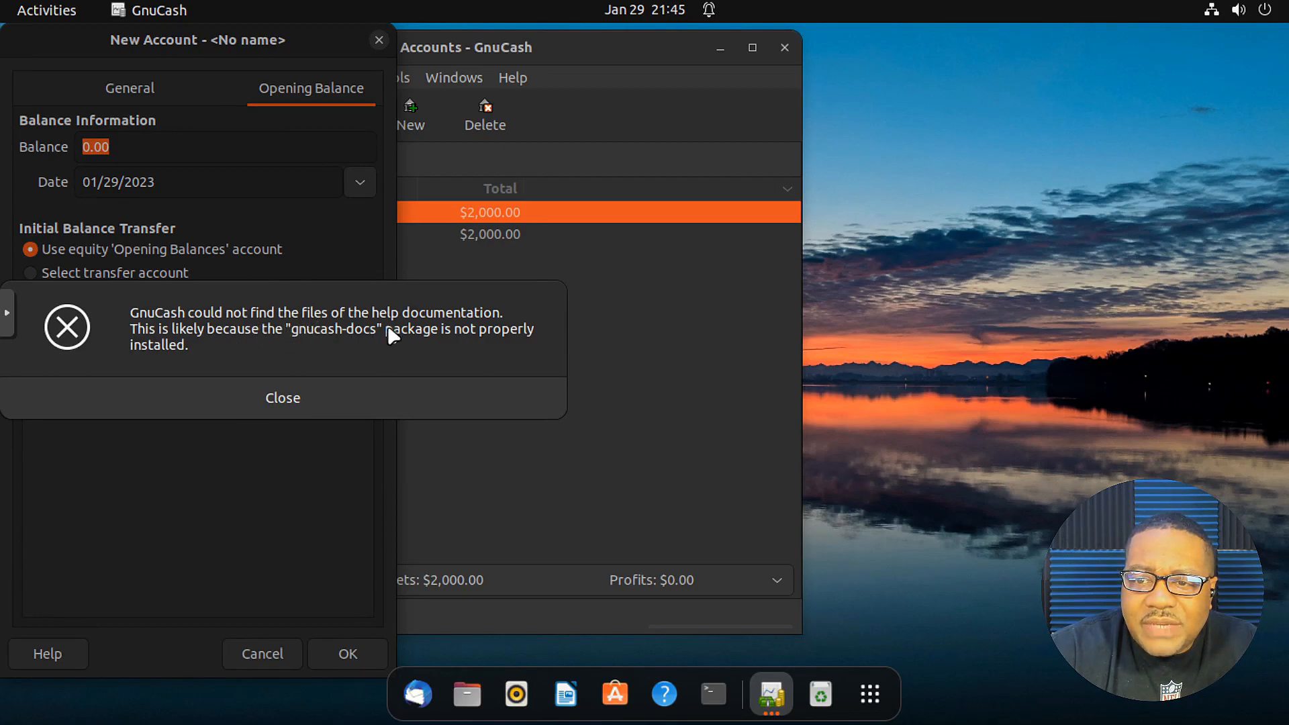
pyautogui.click(283, 401)
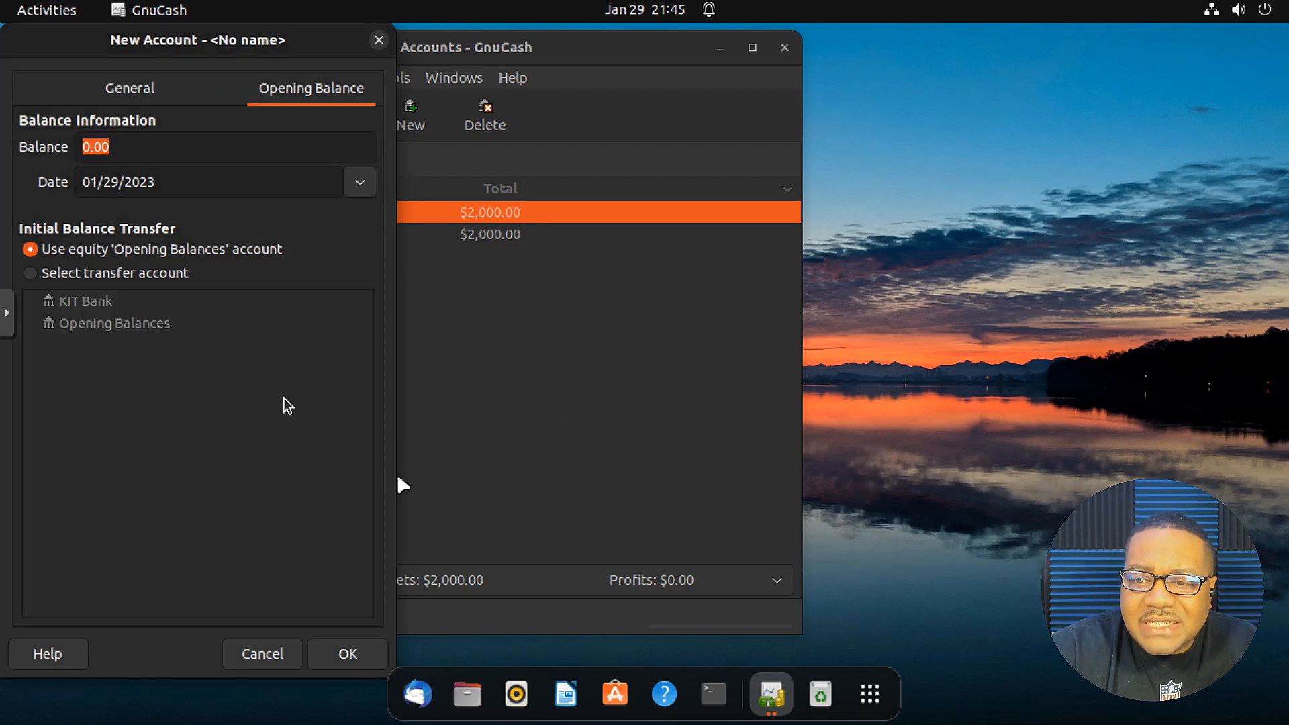
# Switch to the terminal and run sudo apt install gnucash-docs, authorising it with the account password.
pyautogui.click(716, 697)
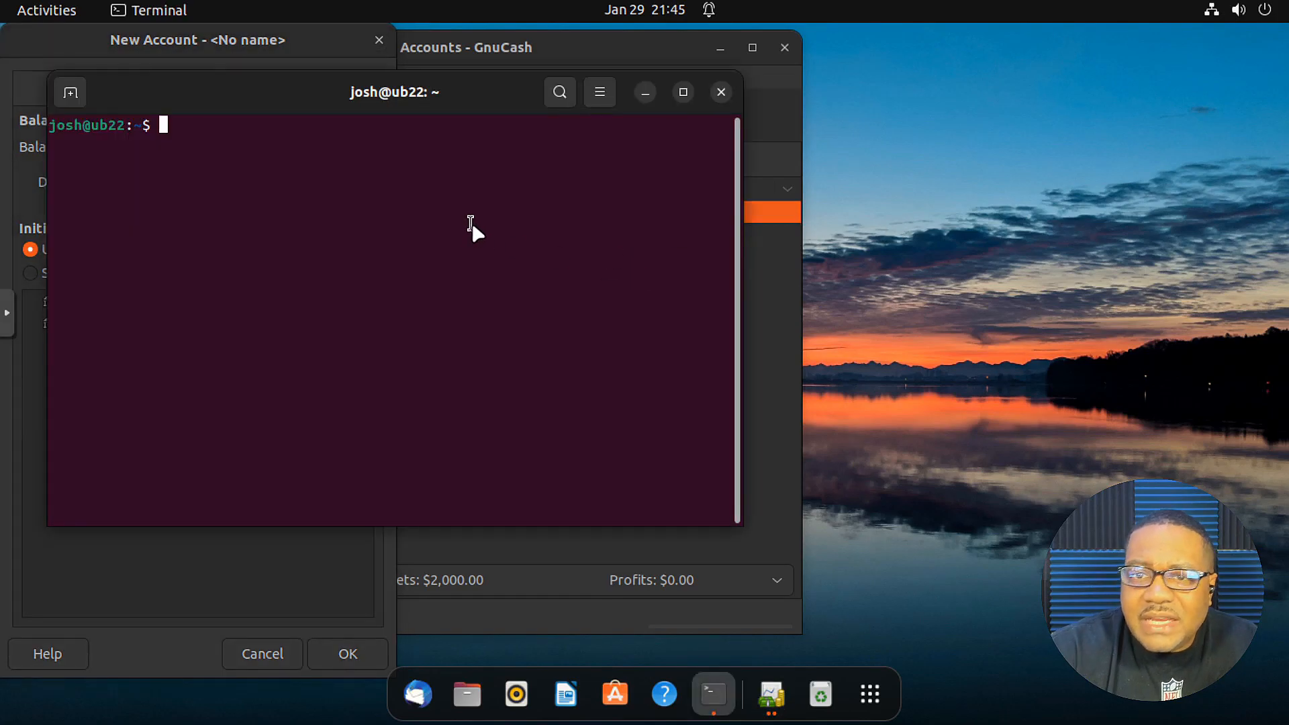
pyautogui.press('Up')
pyautogui.press('Up')
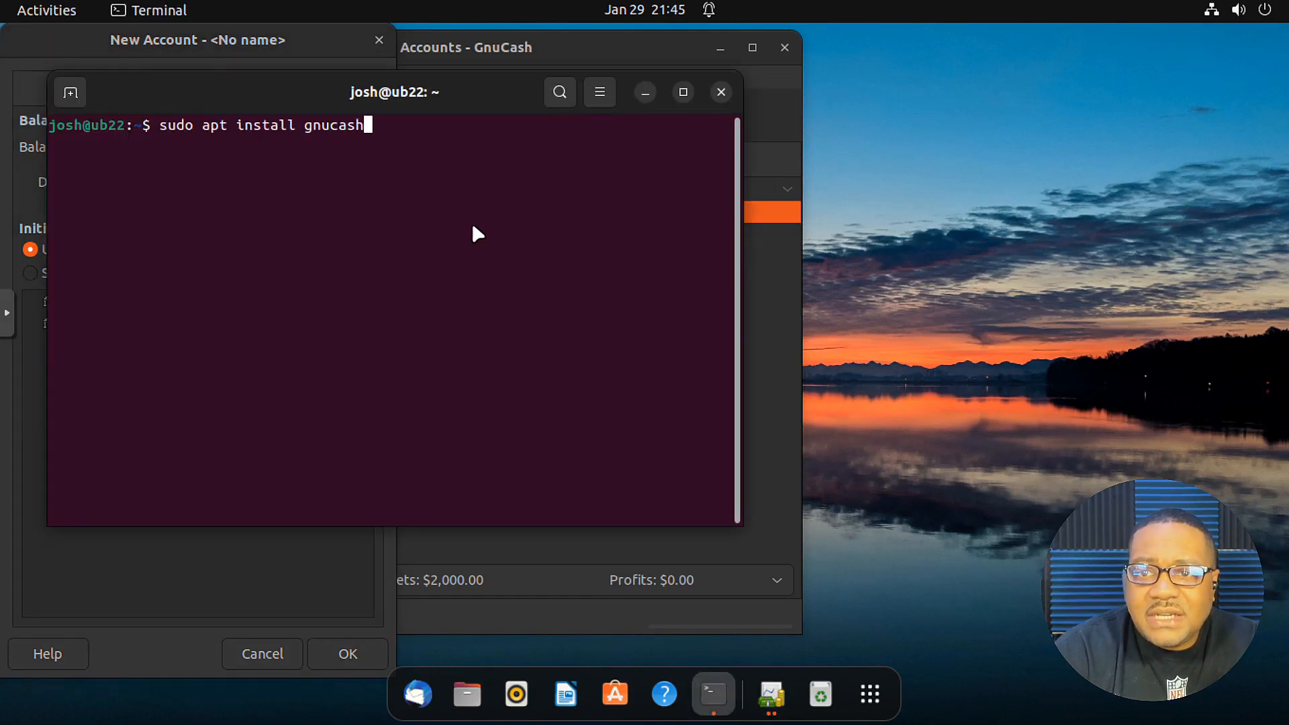
pyautogui.write('-')
pyautogui.press('Tab')
pyautogui.press('Tab')
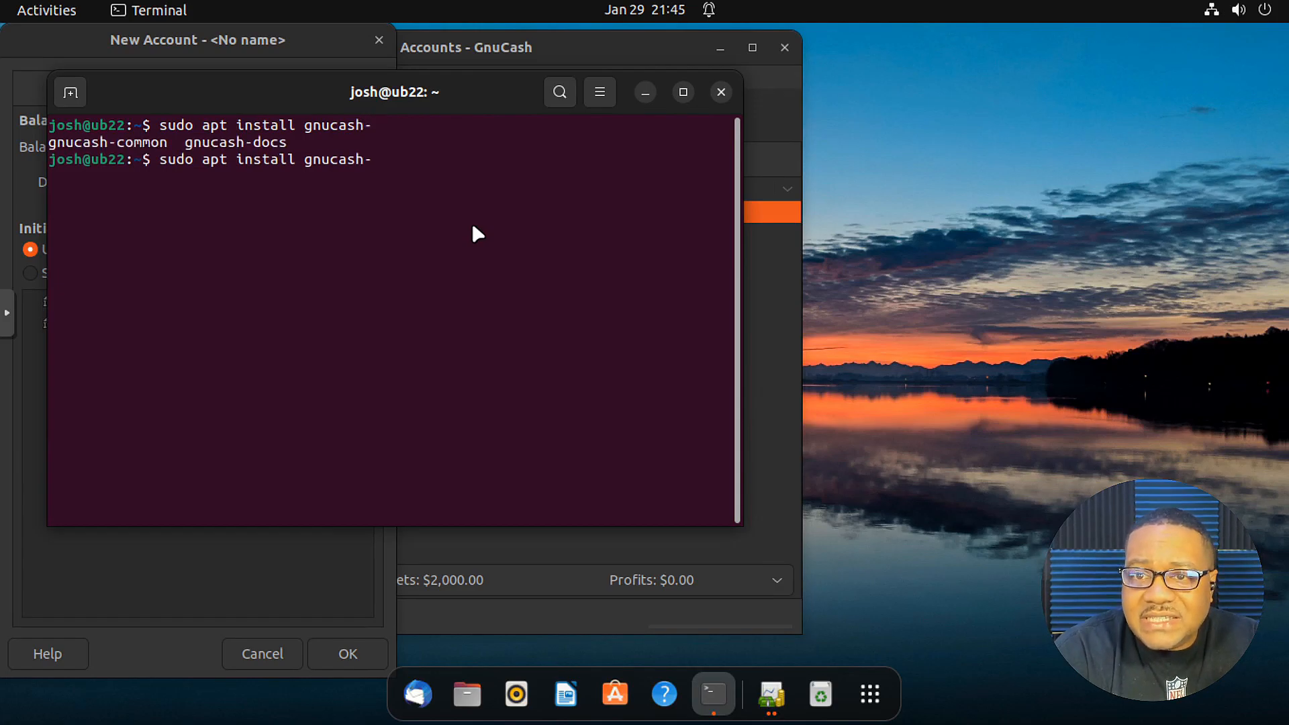
pyautogui.write('do')
pyautogui.press('Tab')
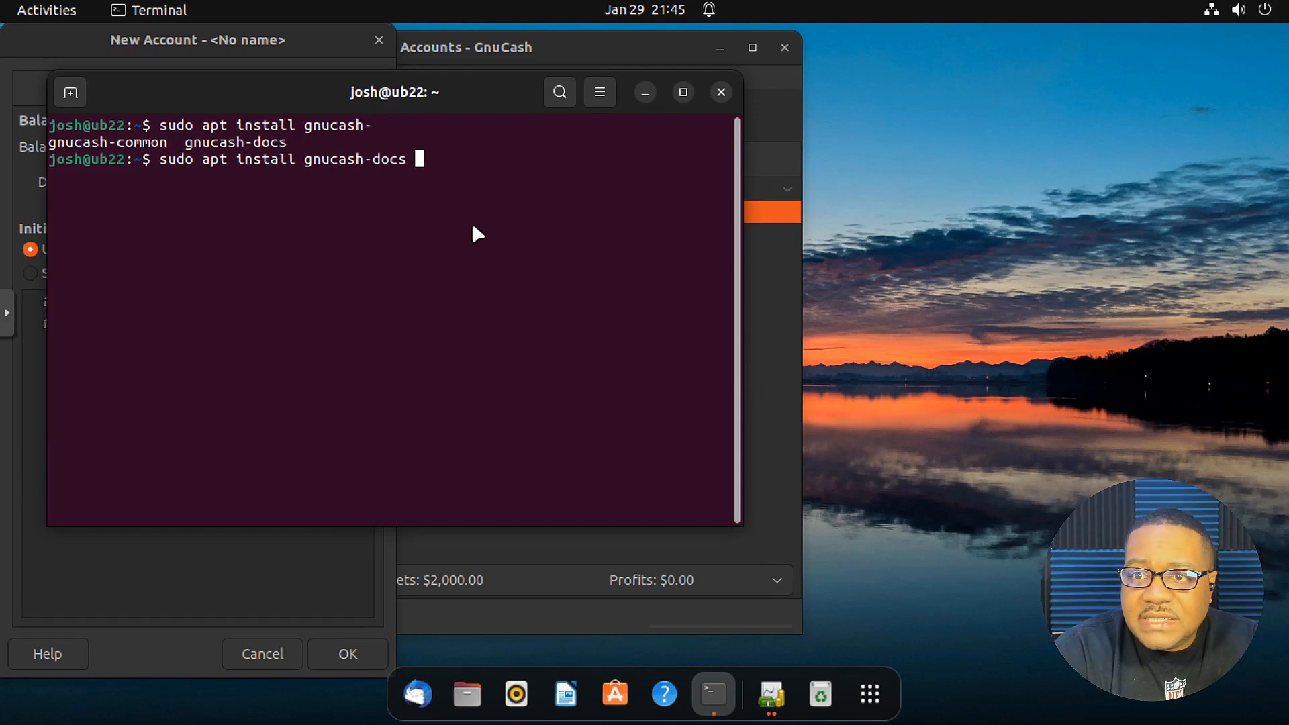
pyautogui.press('Return')
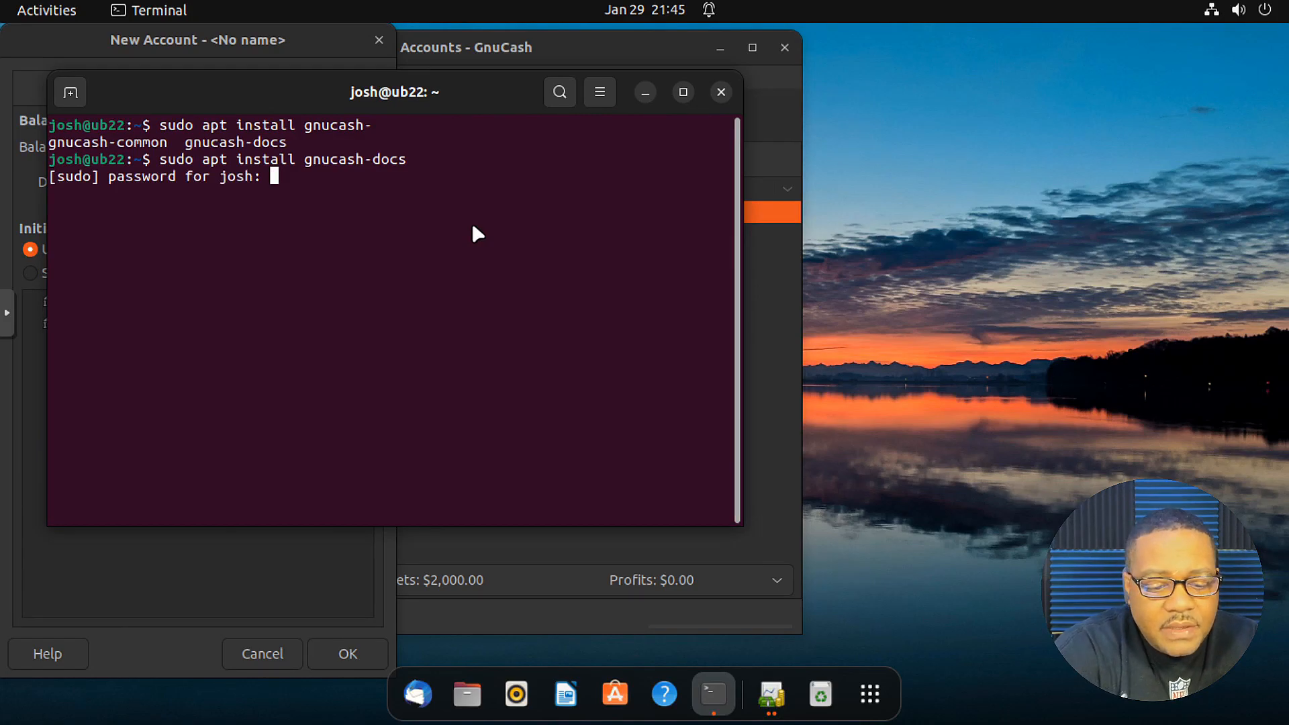
pyautogui.press('Return')
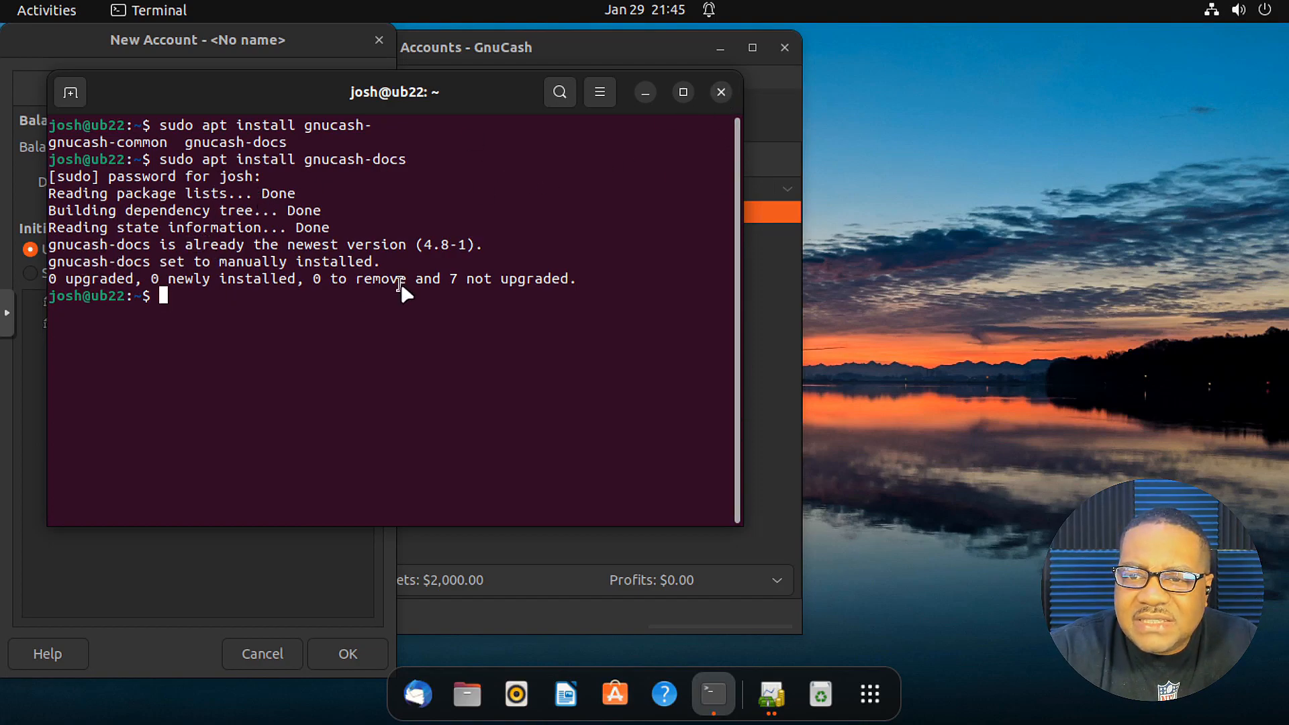
pyautogui.click(720, 92)
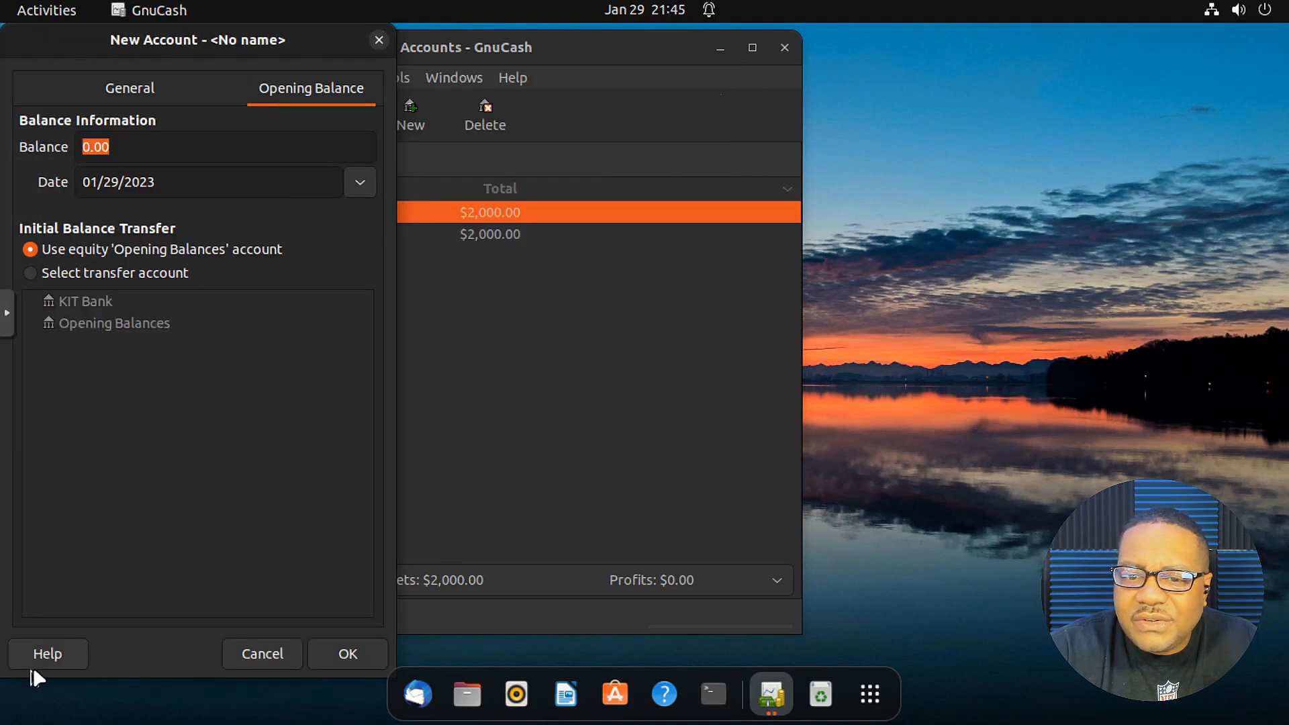
# Try to open the new account's help documentation again, and close the unnamed account without creating it.
pyautogui.click(48, 654)
pyautogui.click(335, 403)
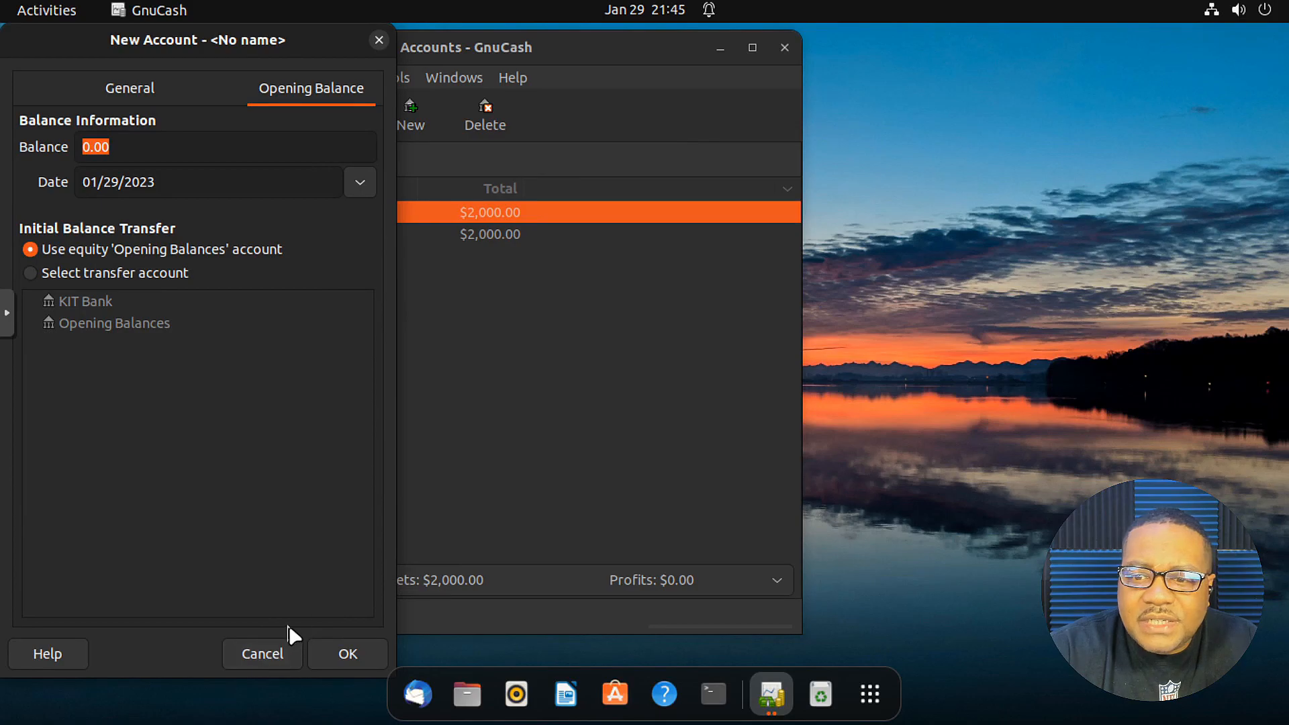
pyautogui.click(163, 86)
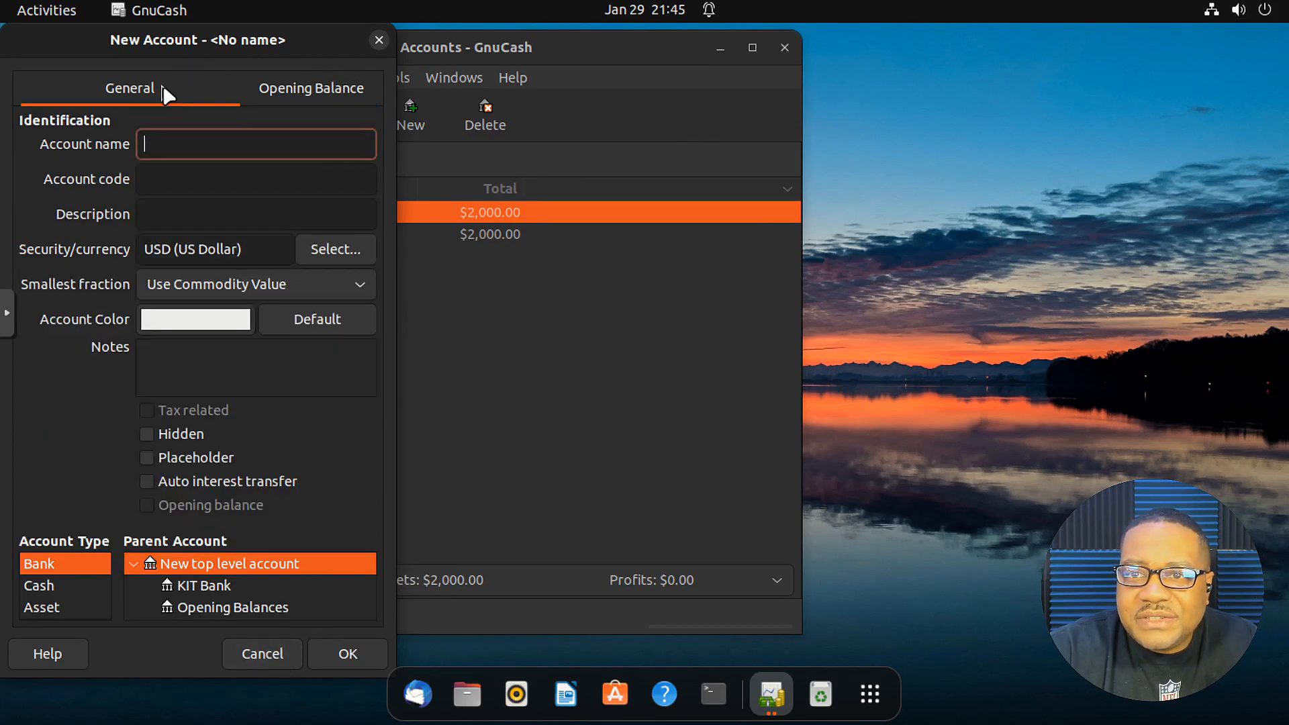
pyautogui.click(379, 42)
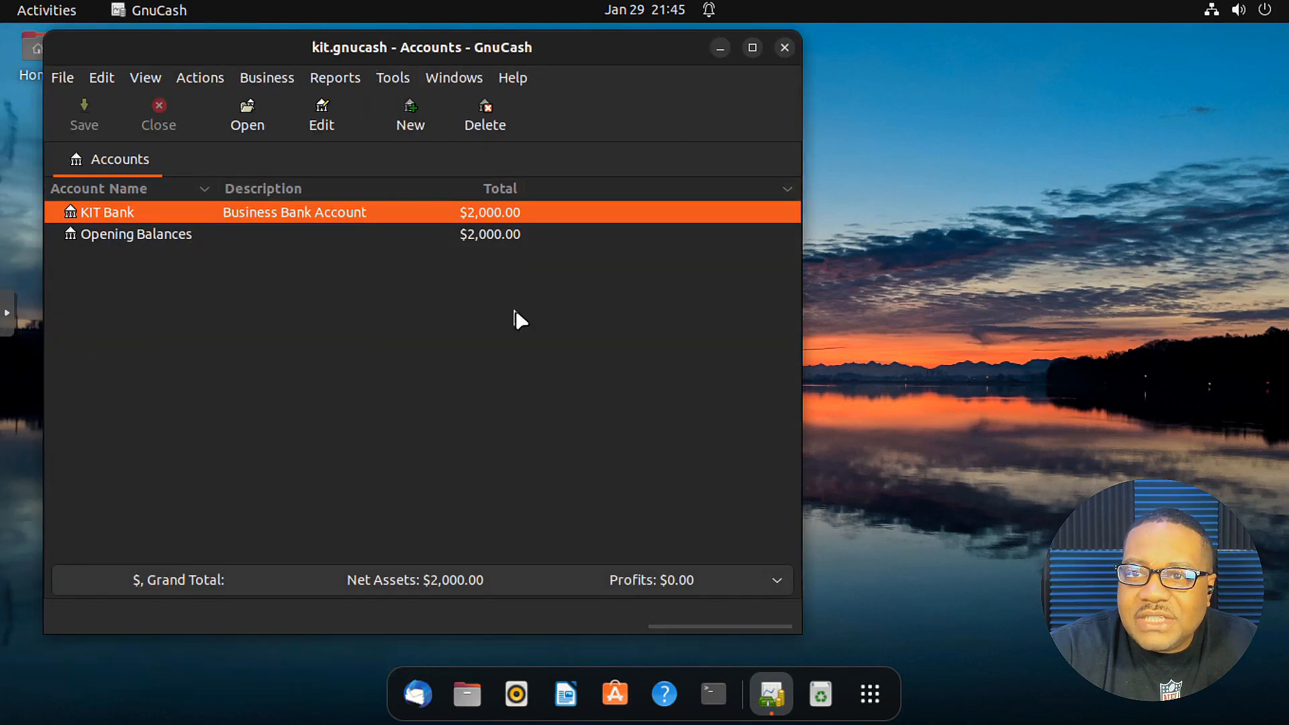
# Examine the KIT Bank account's editable properties without changing them.
pyautogui.click(190, 237)
pyautogui.click(193, 216)
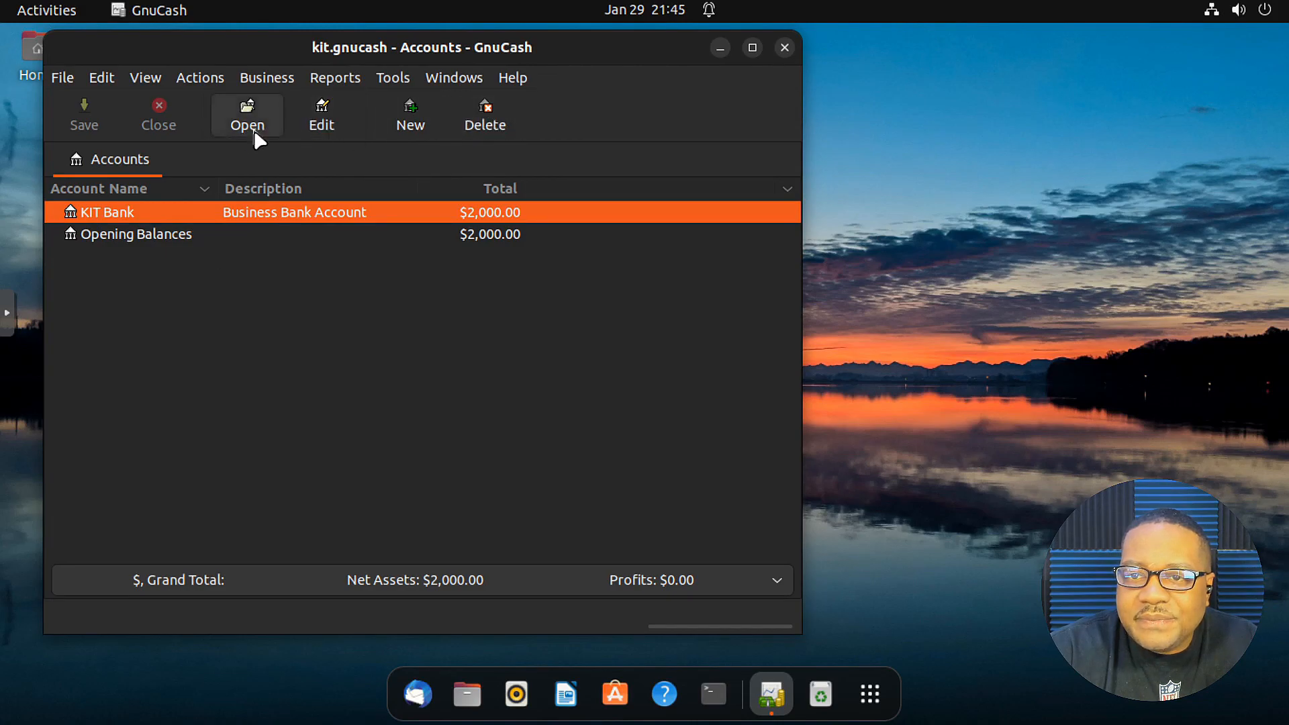
pyautogui.click(324, 115)
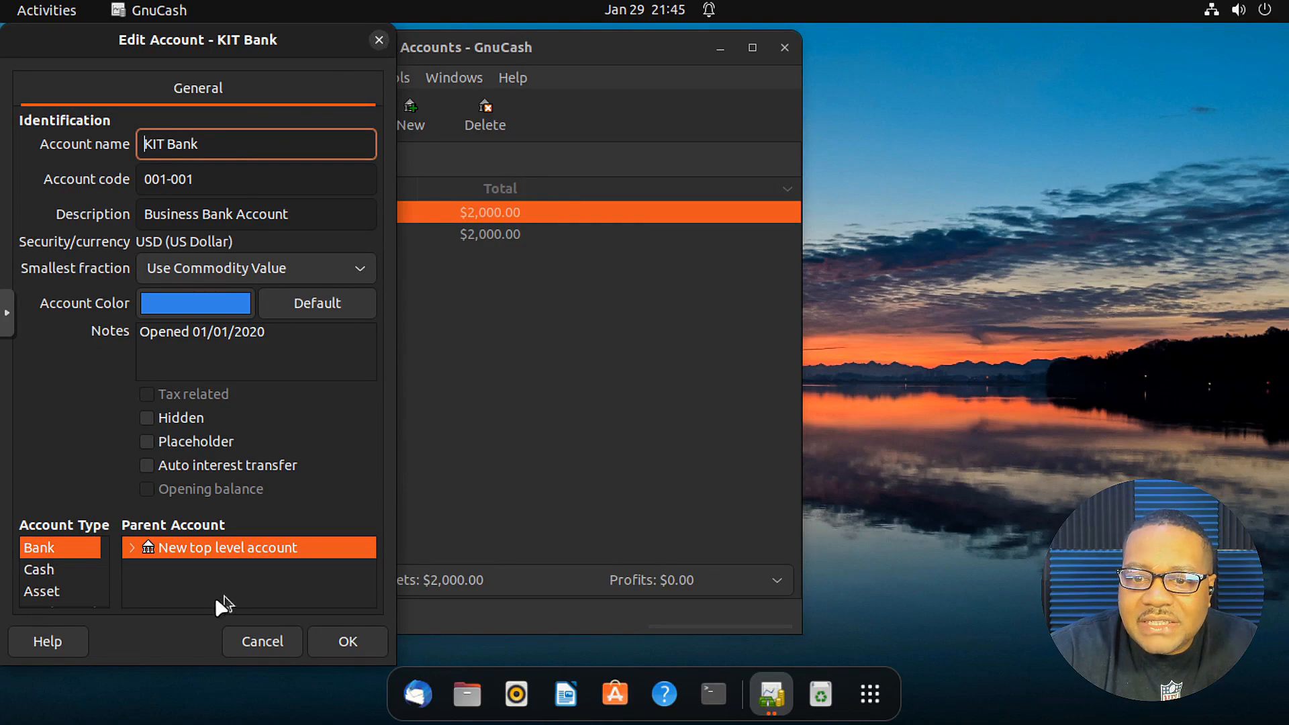
pyautogui.click(379, 40)
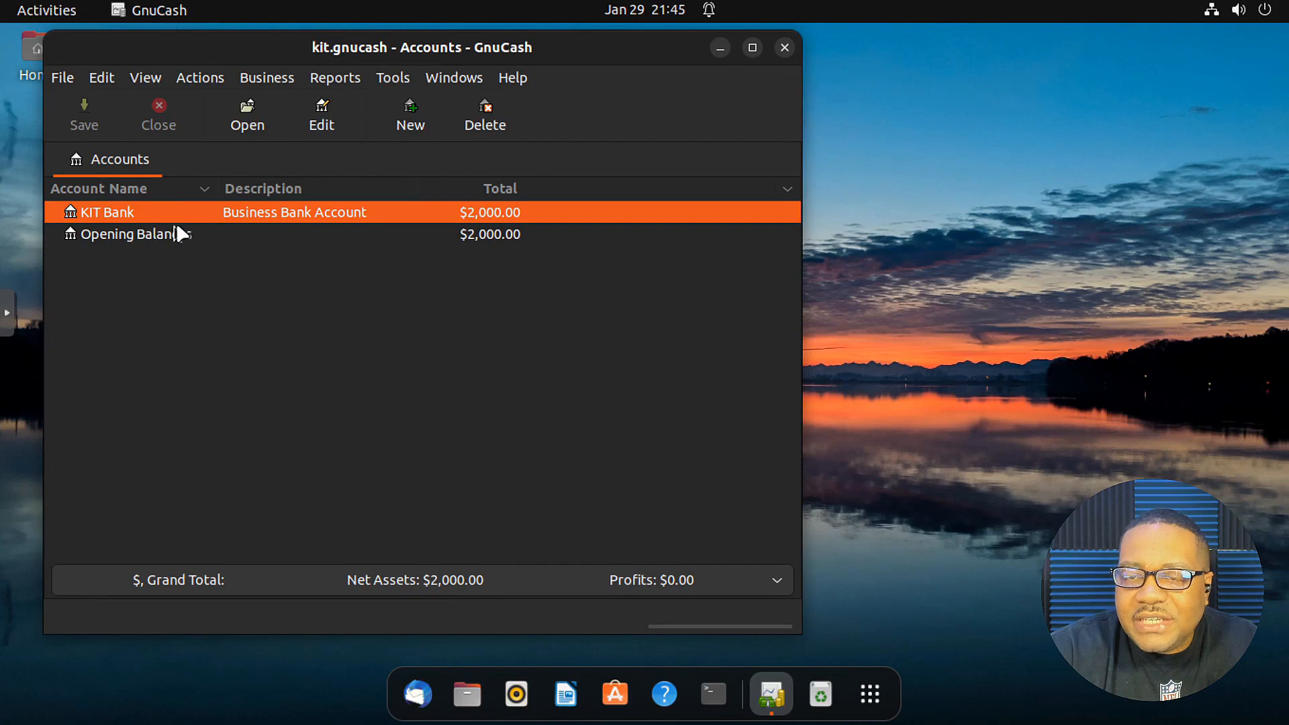
# View the KIT Bank register and return to the accounts list with KIT Bank selected.
pyautogui.click(245, 121)
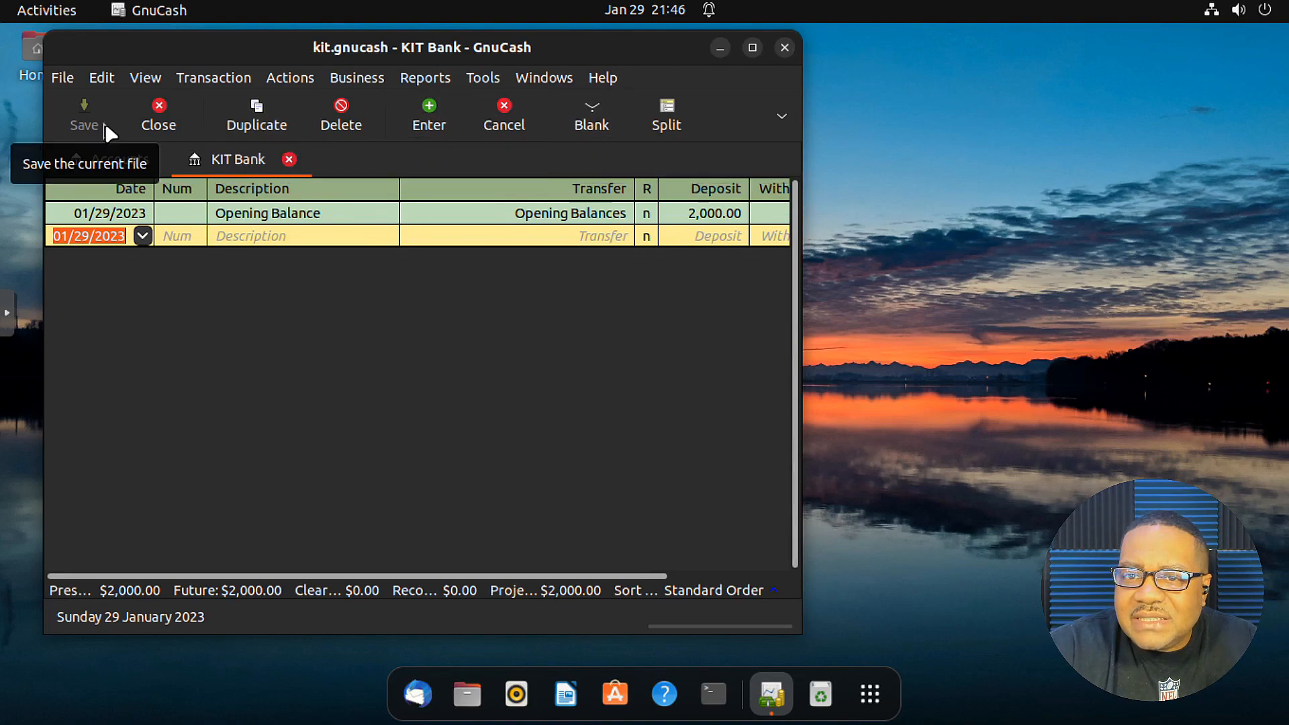
pyautogui.click(289, 159)
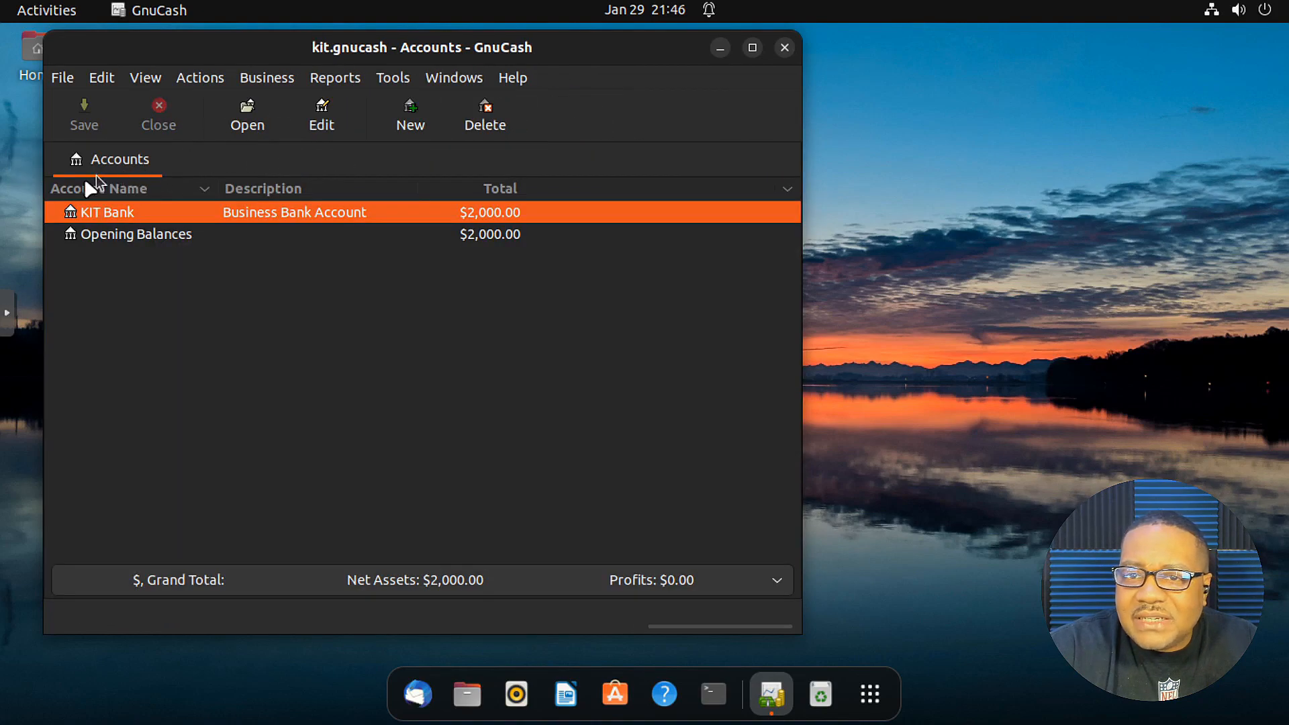
pyautogui.click(254, 114)
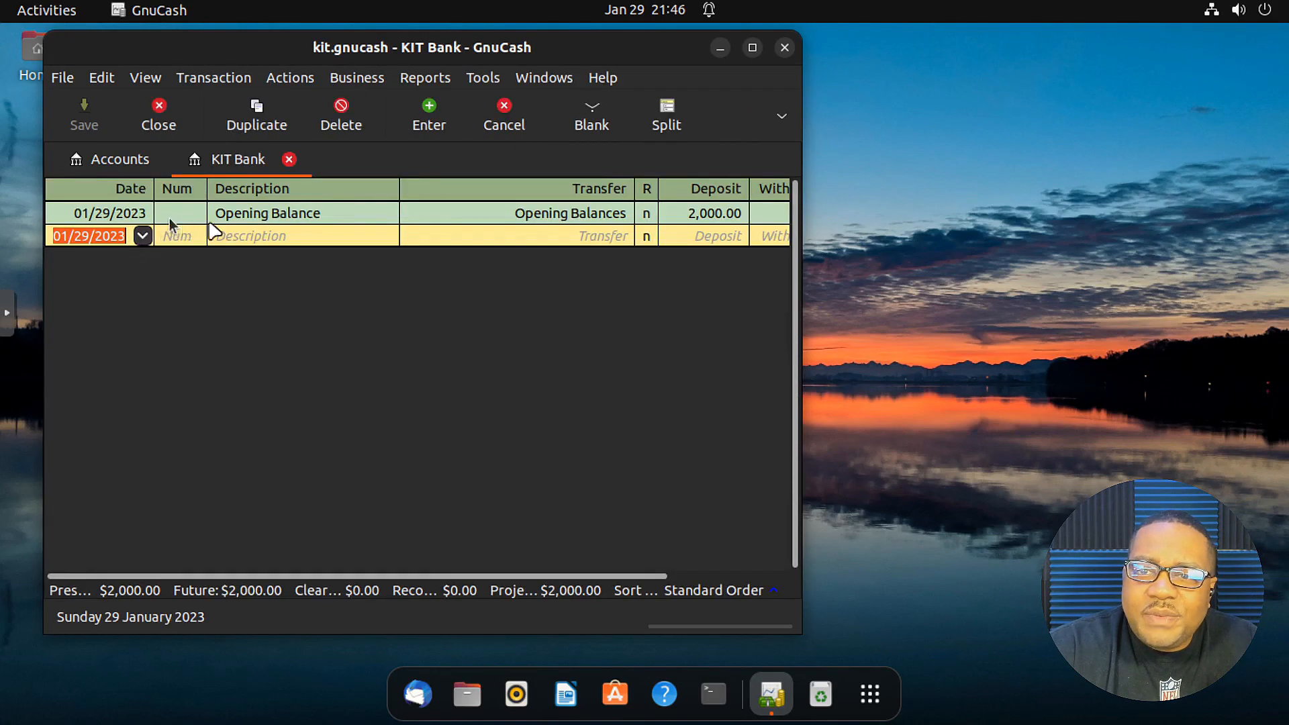
pyautogui.click(289, 160)
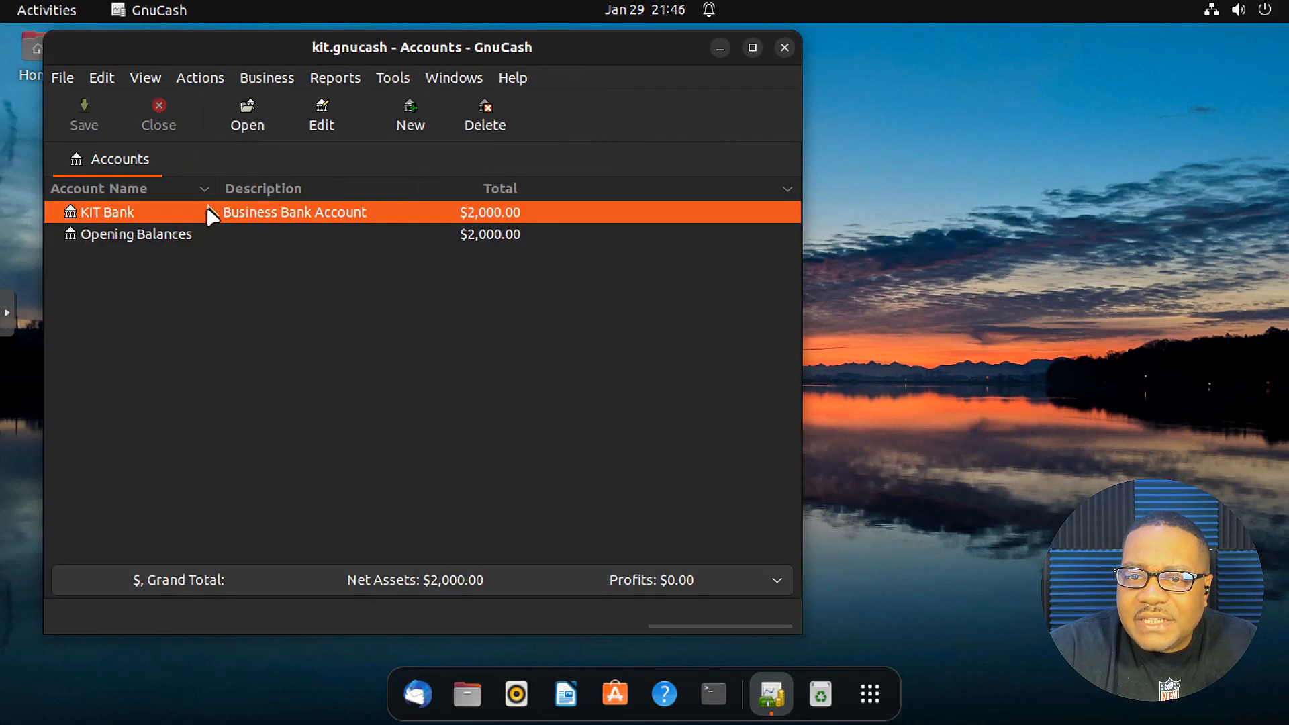
pyautogui.doubleClick(190, 212)
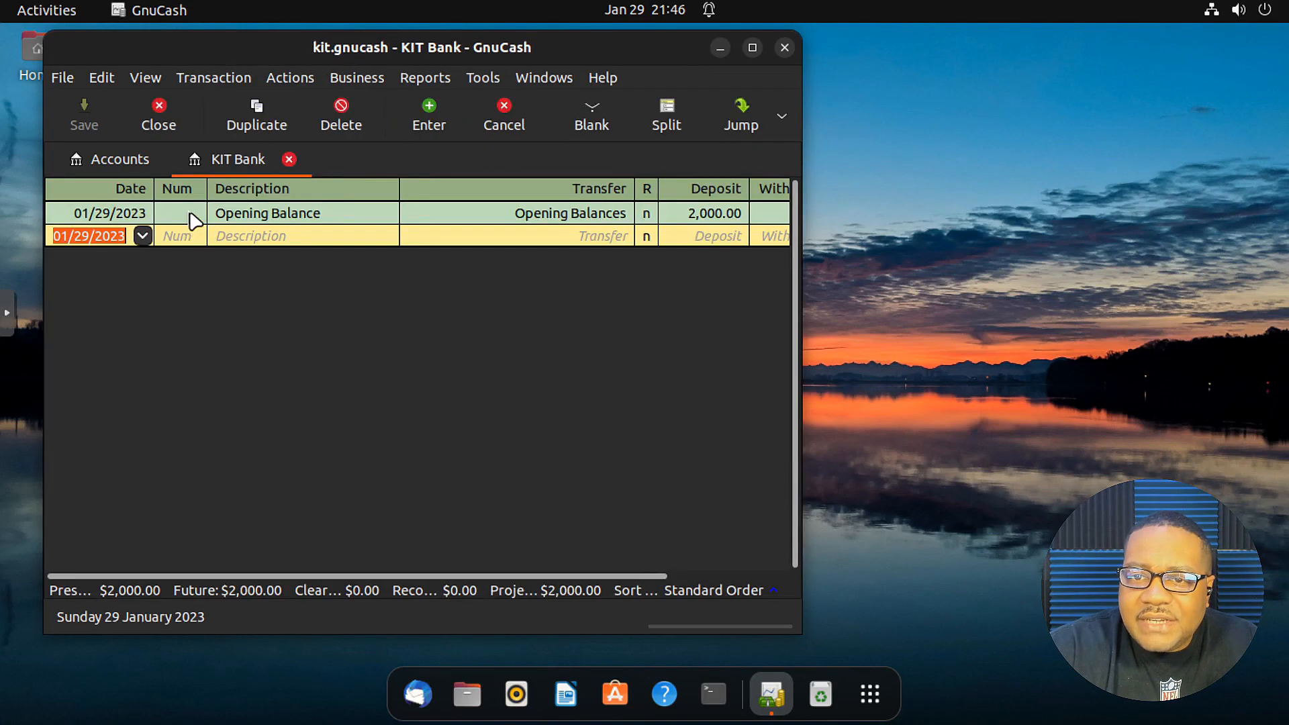
pyautogui.click(288, 160)
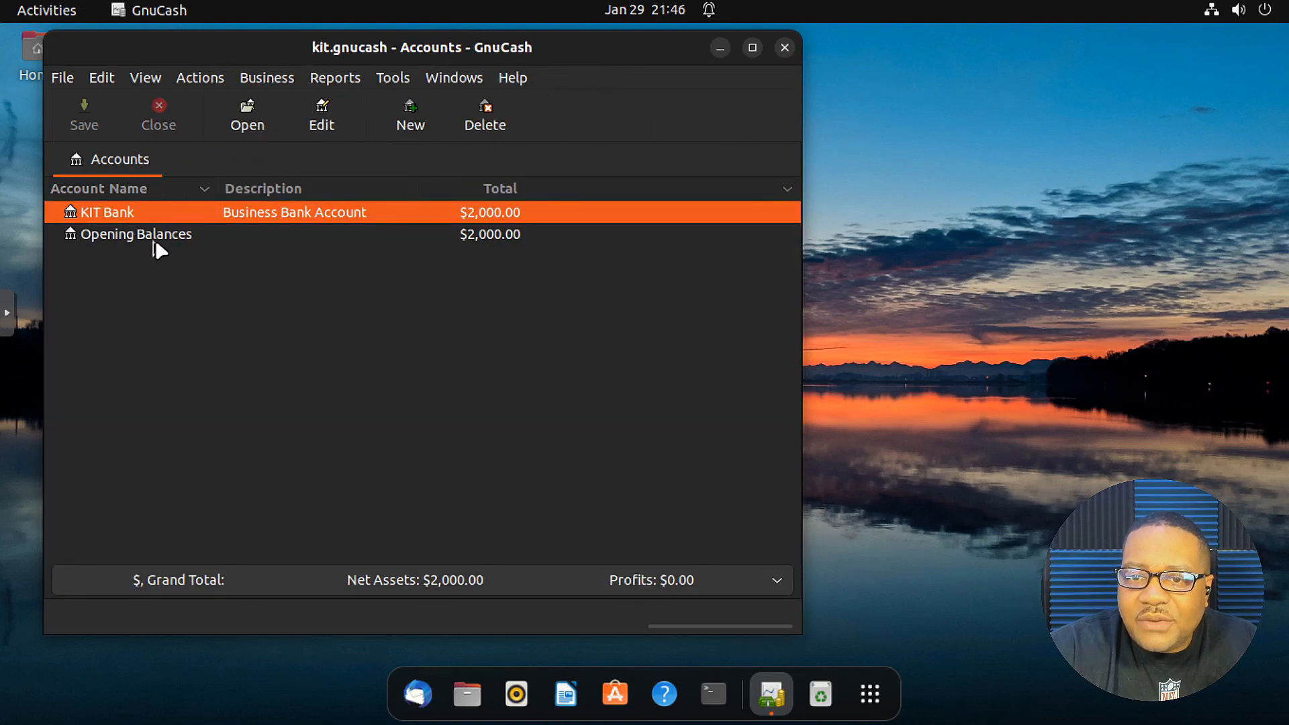
pyautogui.click(161, 235)
pyautogui.click(159, 214)
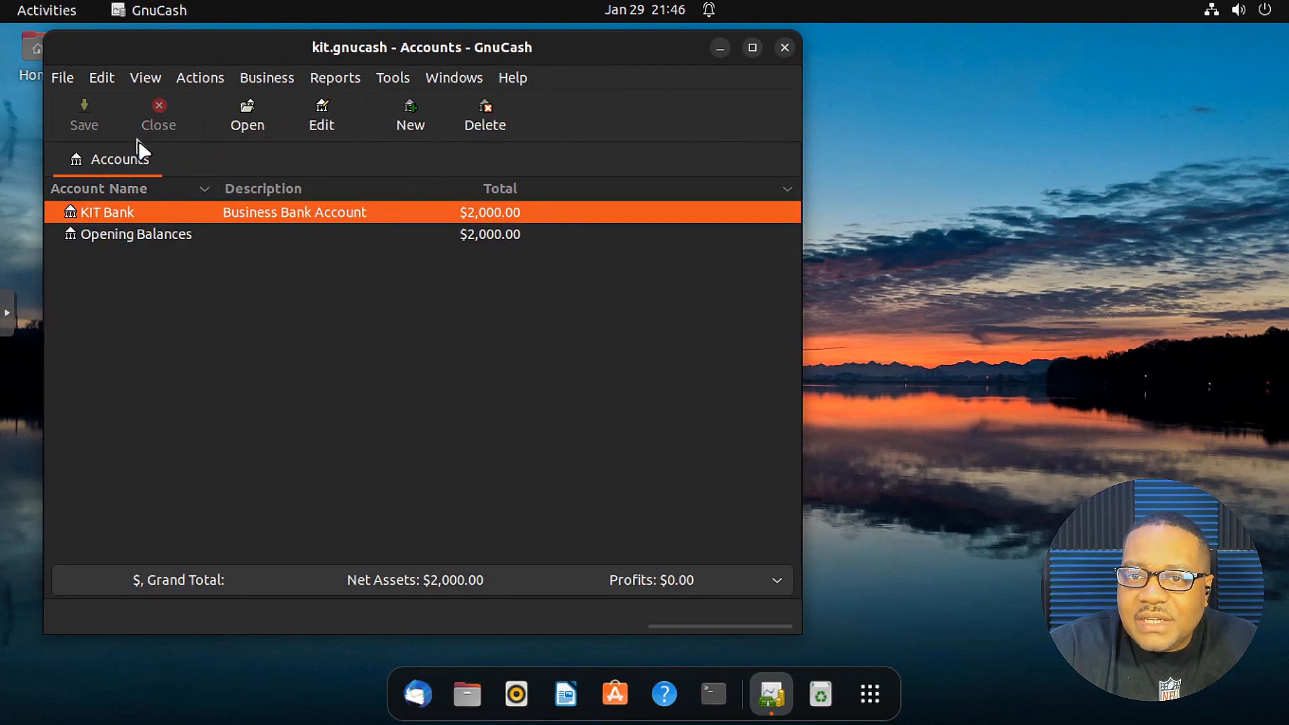
# Review the book's accounts, budgeting, business, counters and tax properties without changing them.
pyautogui.click(61, 78)
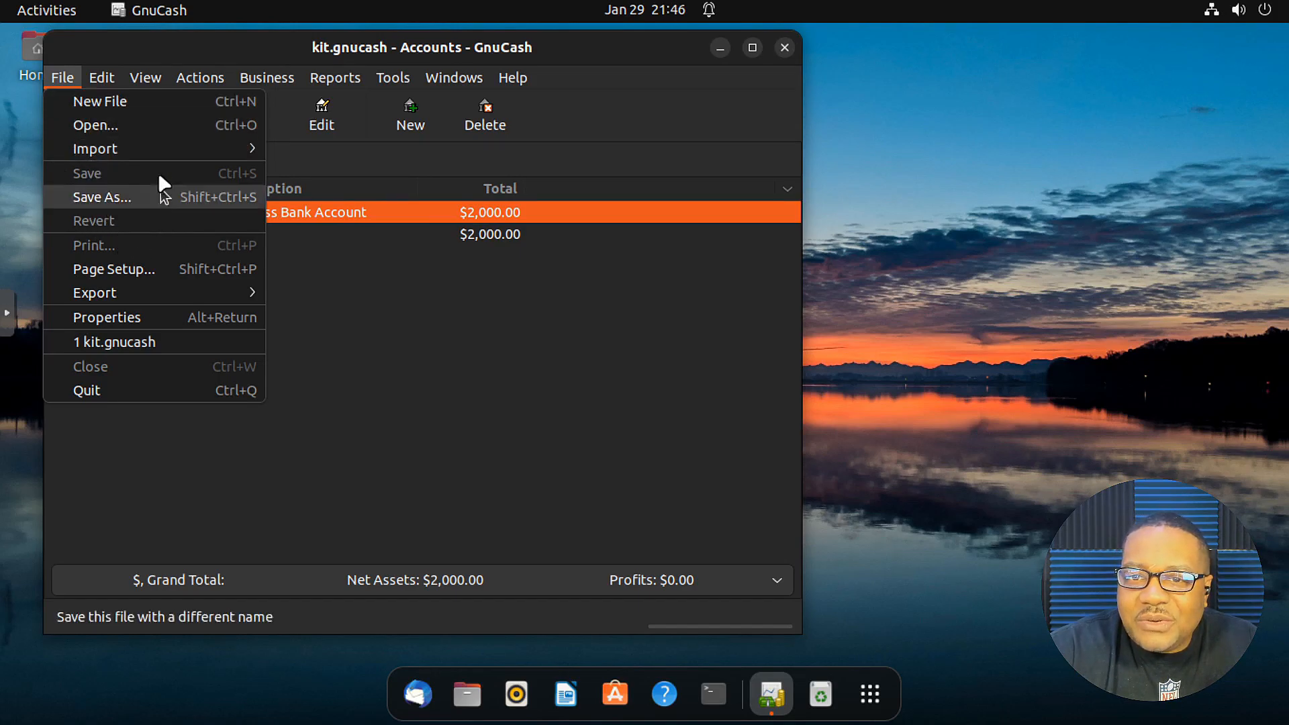
pyautogui.click(114, 322)
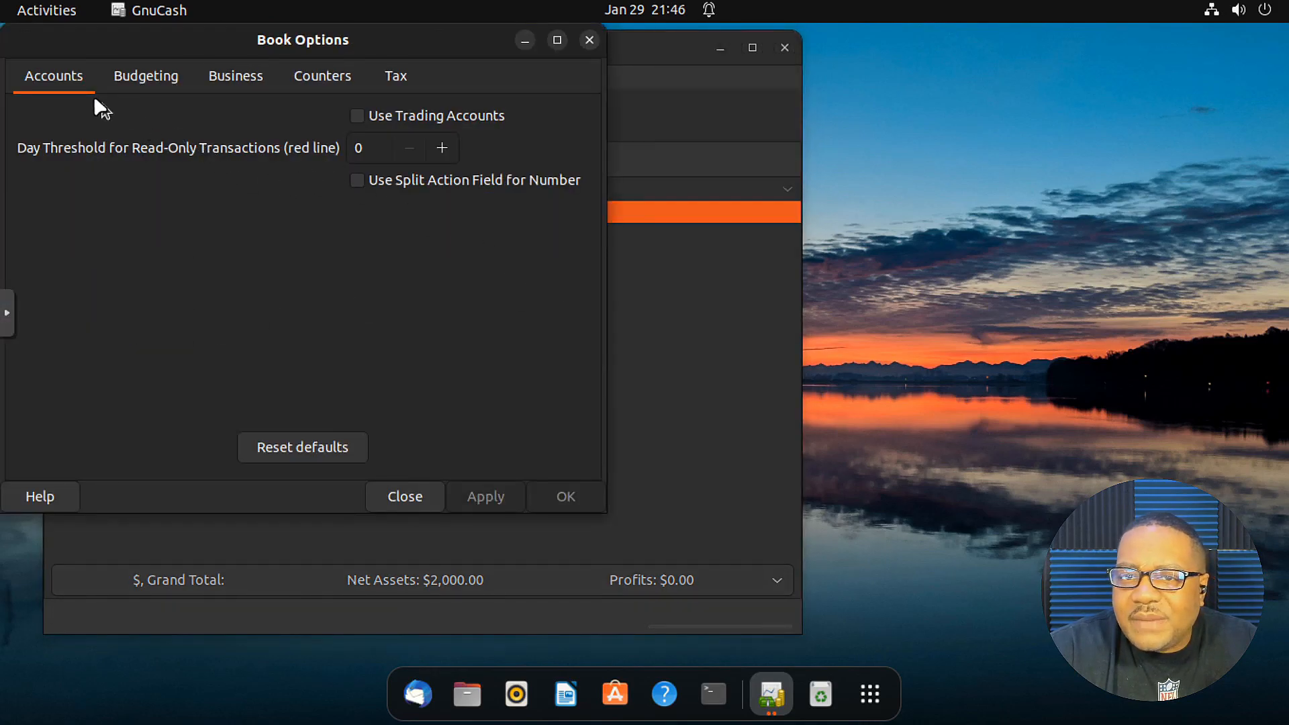
pyautogui.moveTo(306, 49); pyautogui.dragTo(589, 54)
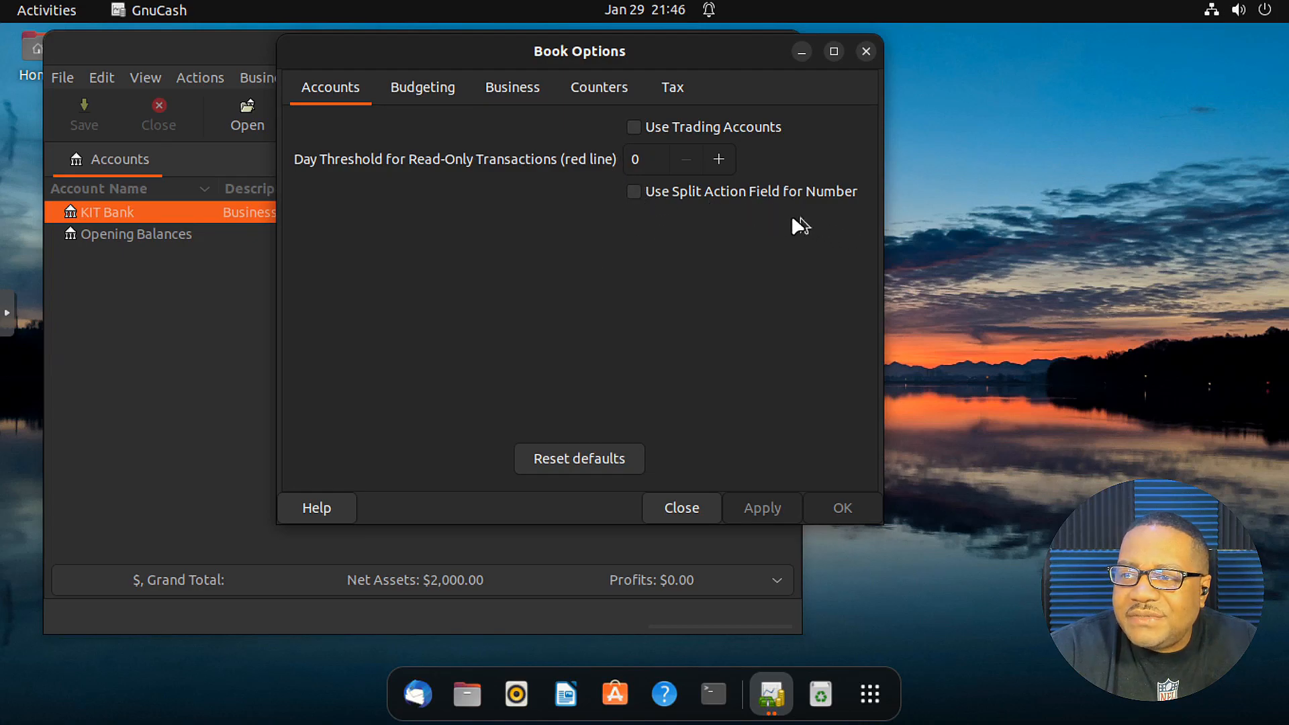
pyautogui.click(444, 102)
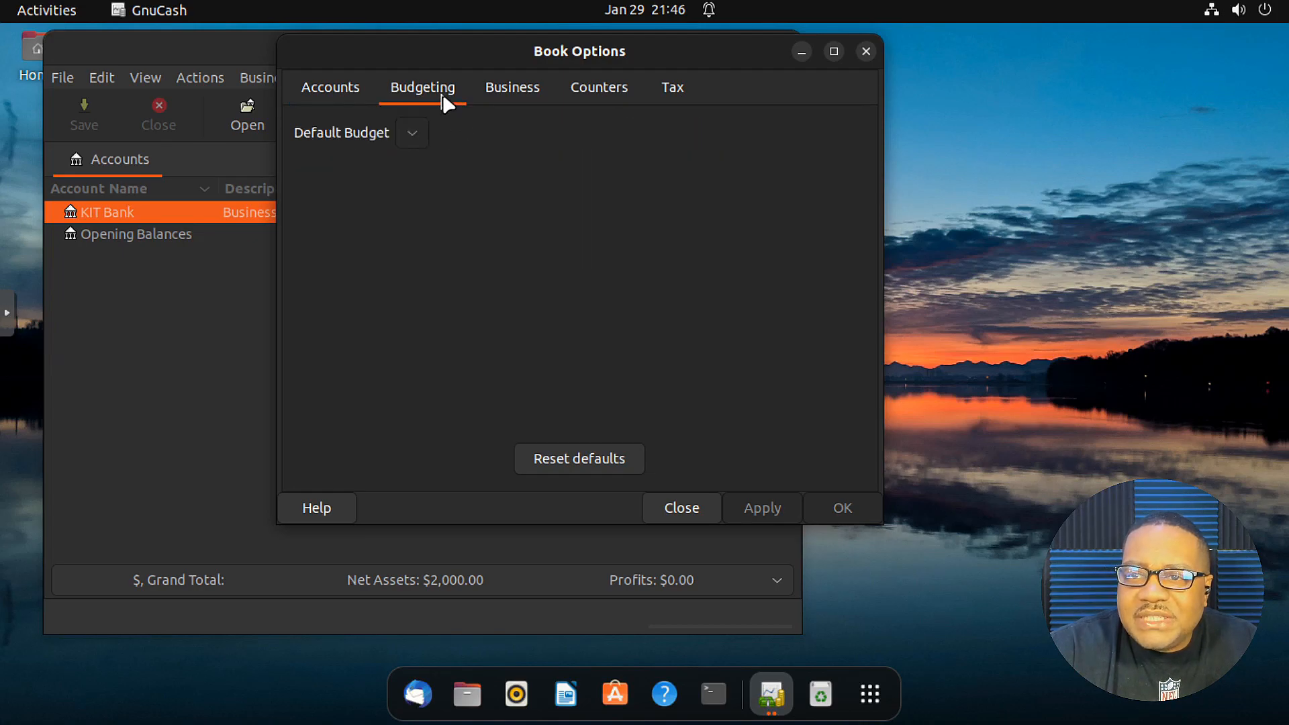
pyautogui.click(508, 91)
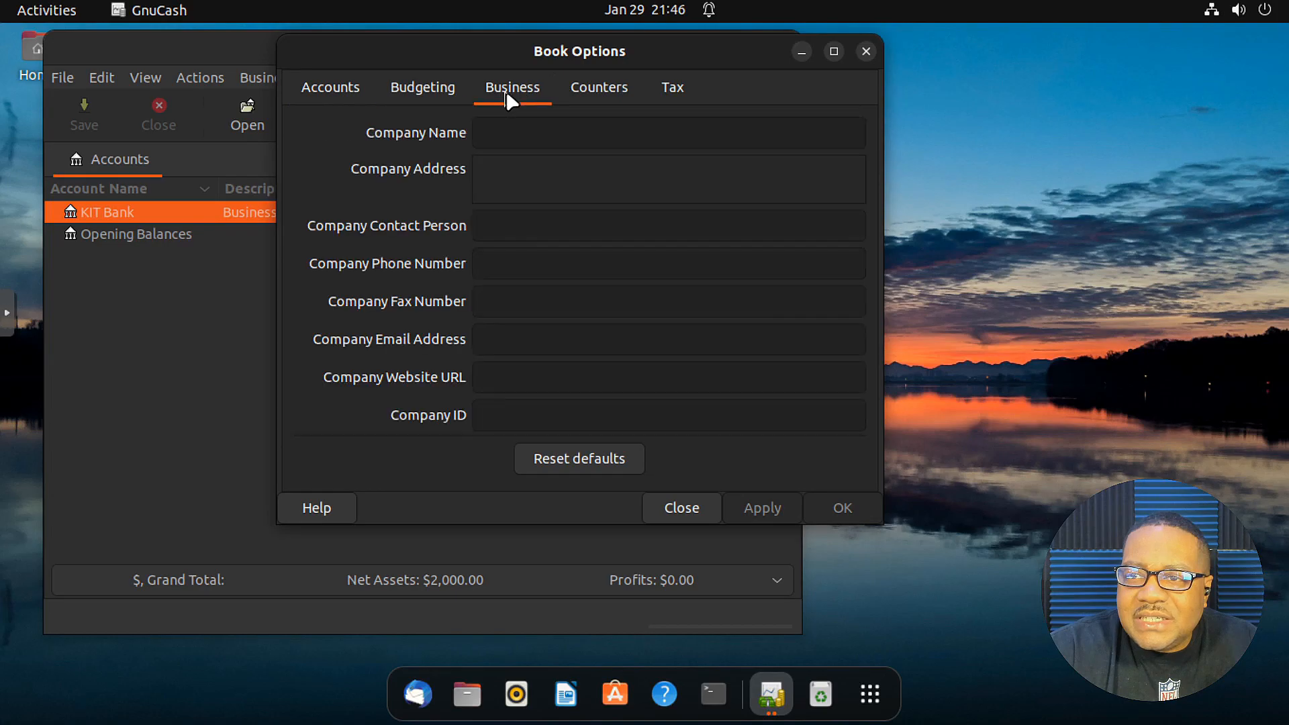
pyautogui.click(606, 95)
pyautogui.click(671, 86)
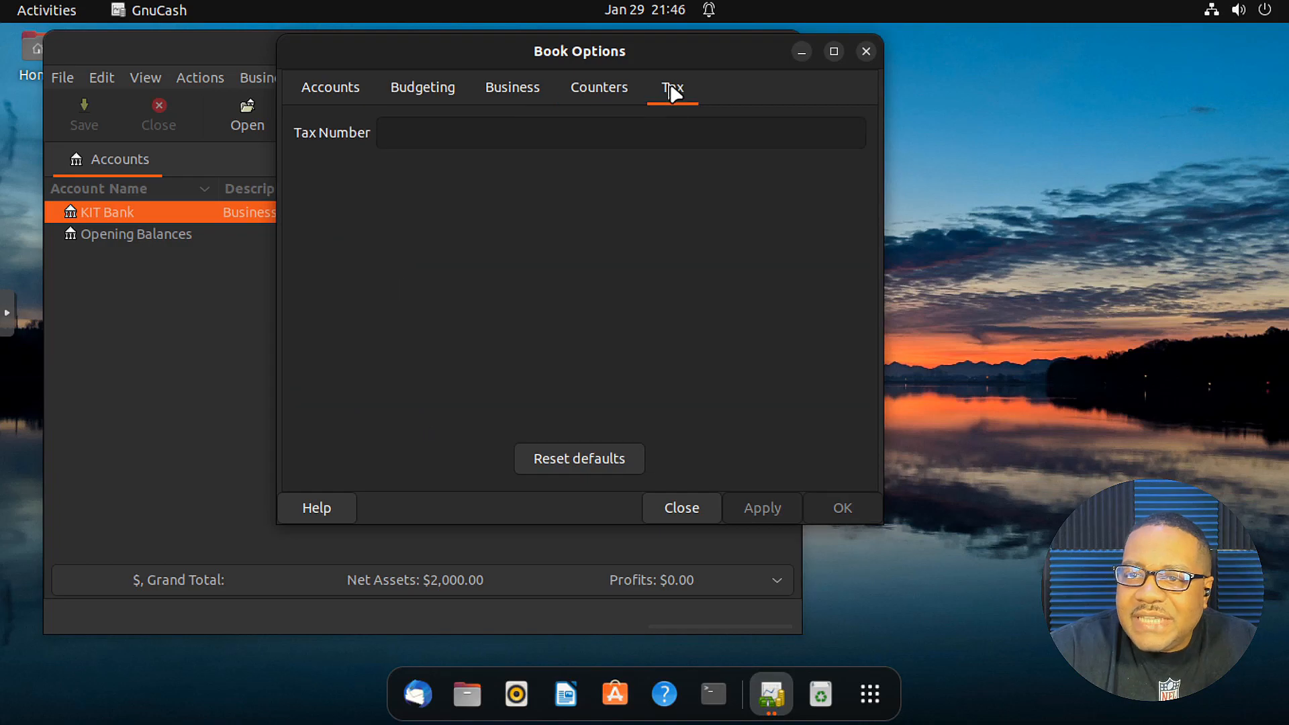
pyautogui.click(680, 509)
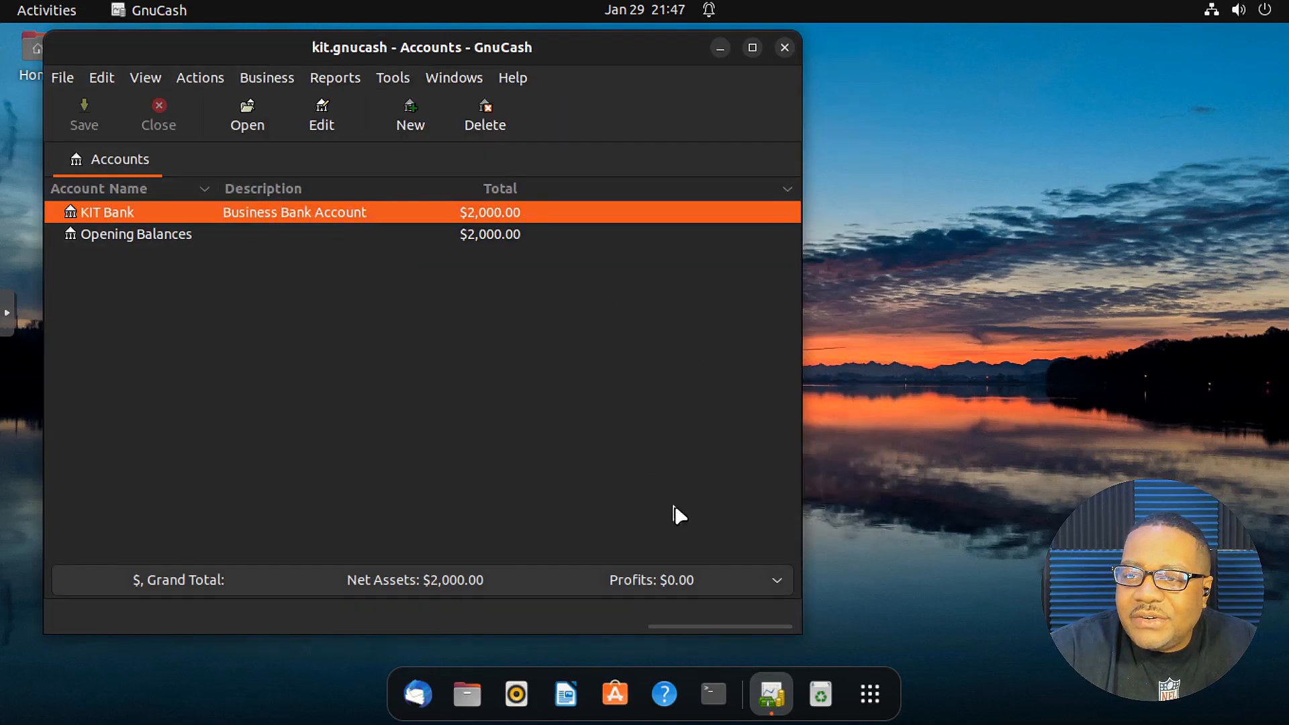
# Review the accounting period, accounts, business and general preferences without changing them.
pyautogui.click(70, 81)
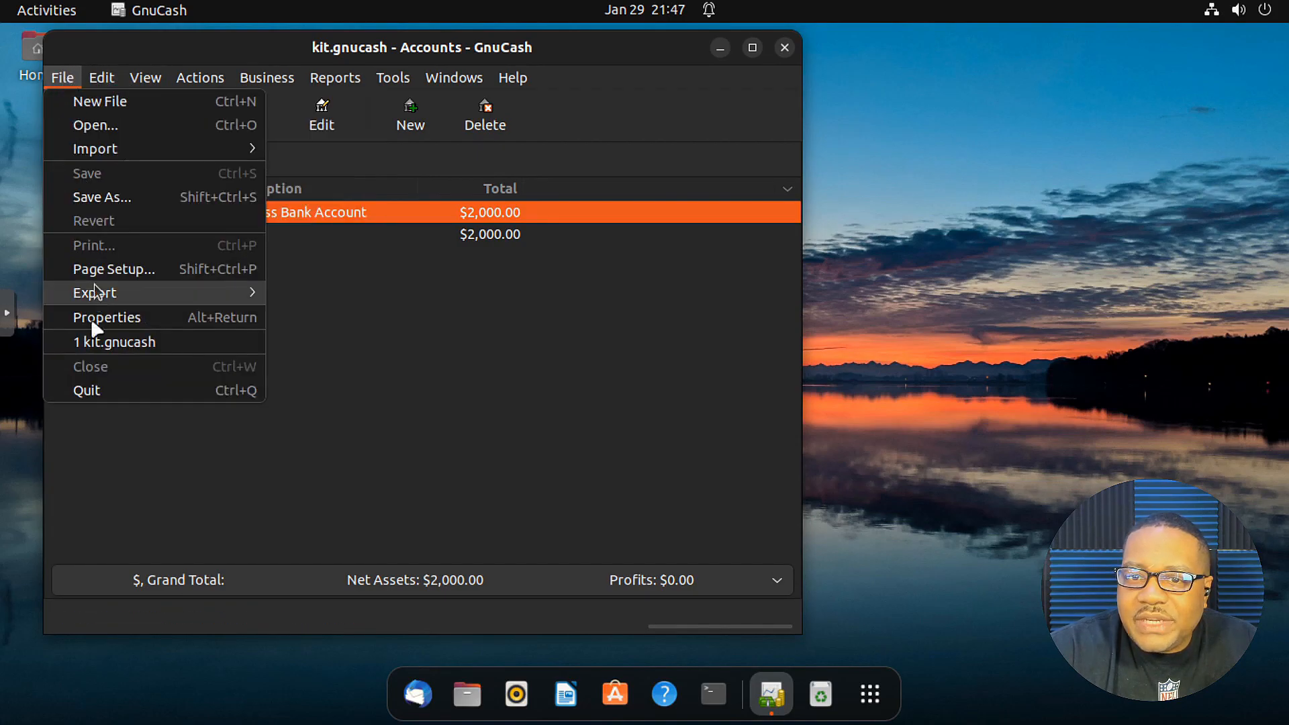
pyautogui.moveTo(109, 82)
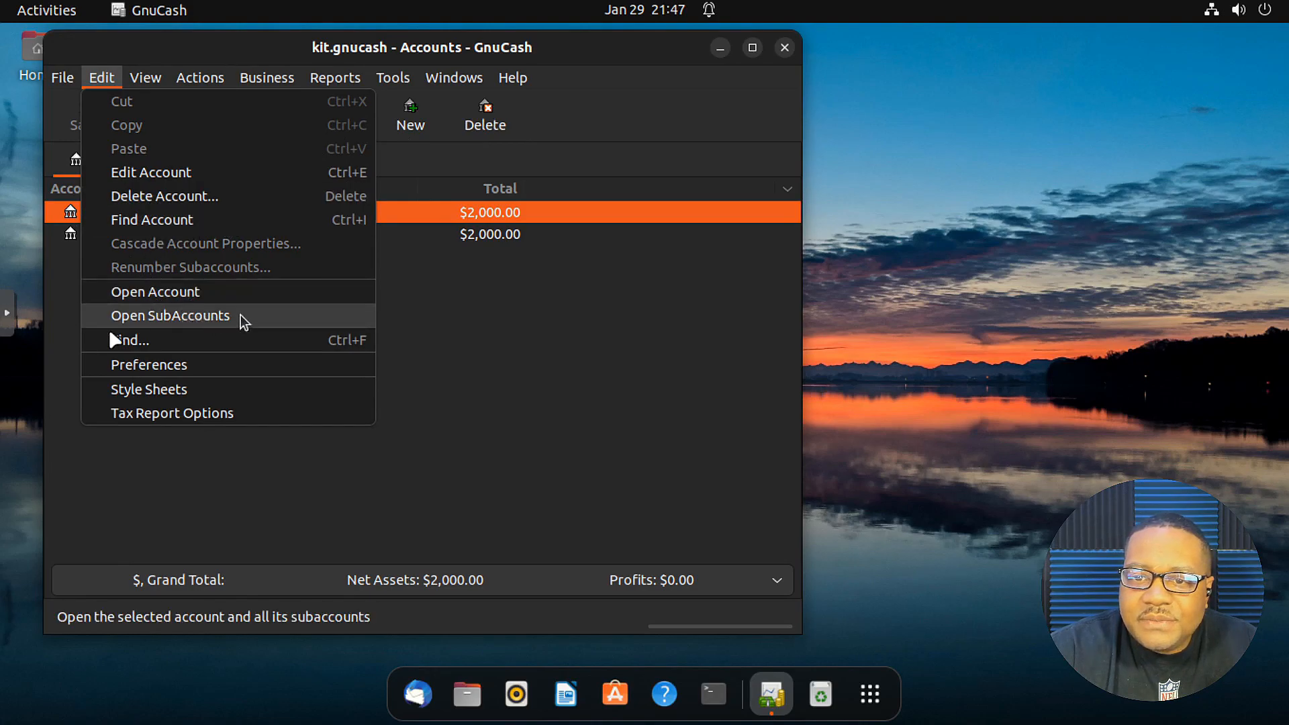
pyautogui.click(188, 369)
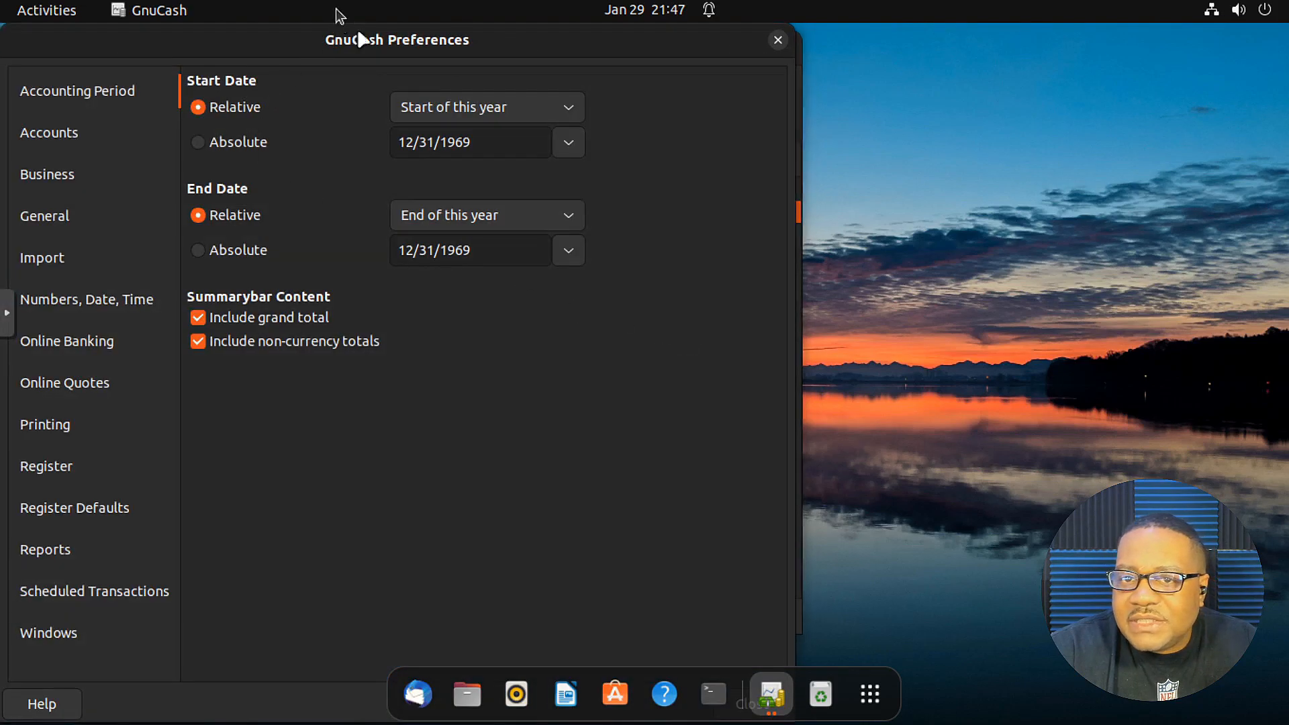
pyautogui.moveTo(392, 45); pyautogui.dragTo(665, 54)
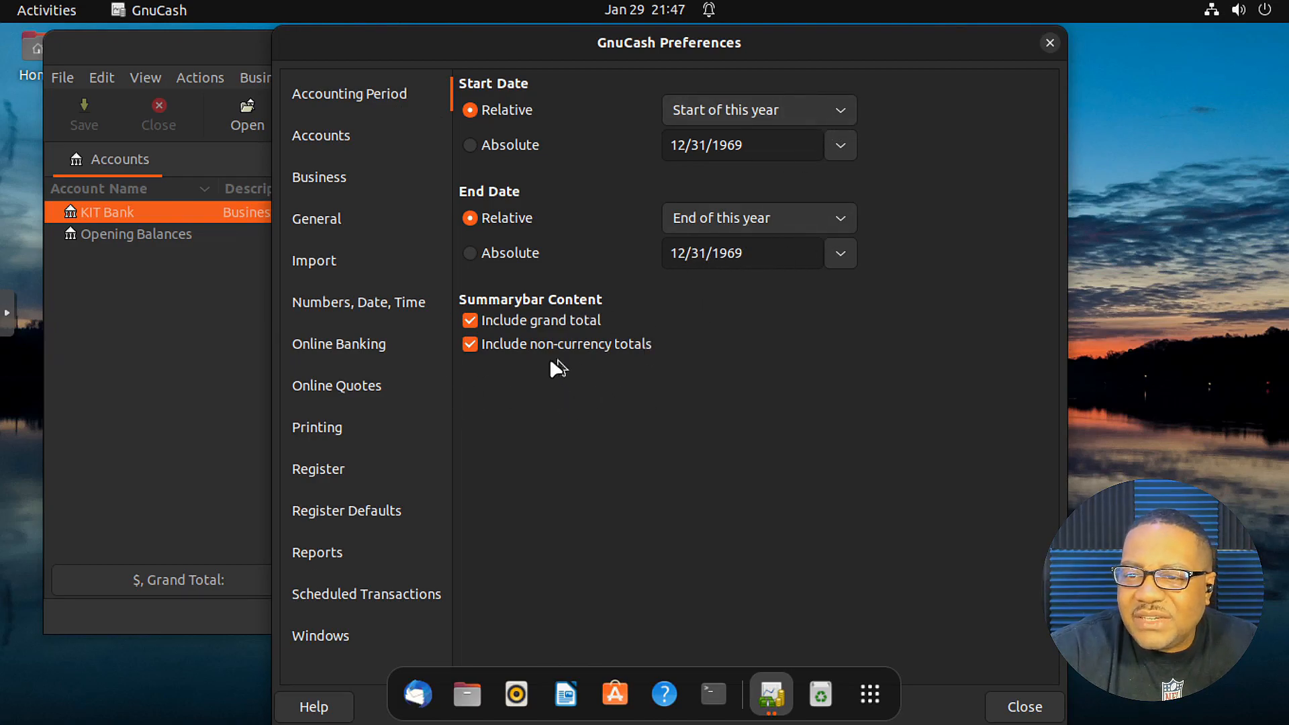
pyautogui.click(347, 143)
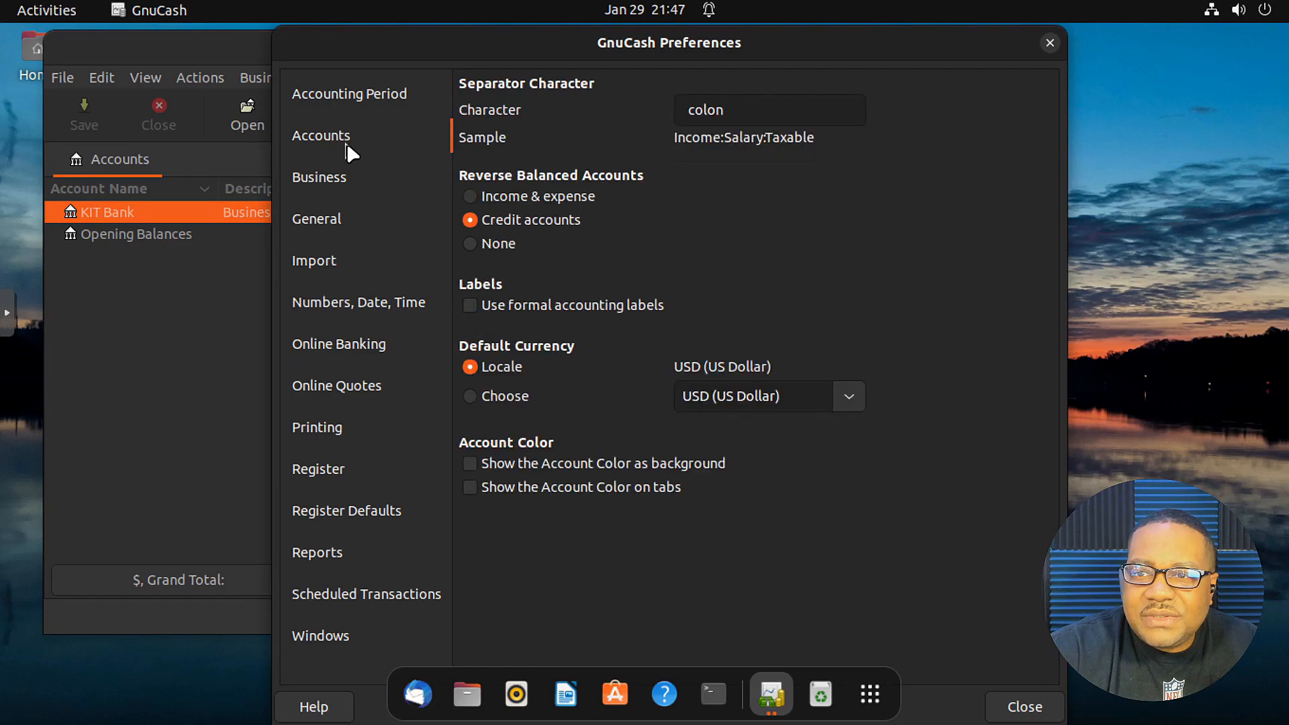
pyautogui.click(337, 178)
pyautogui.click(352, 220)
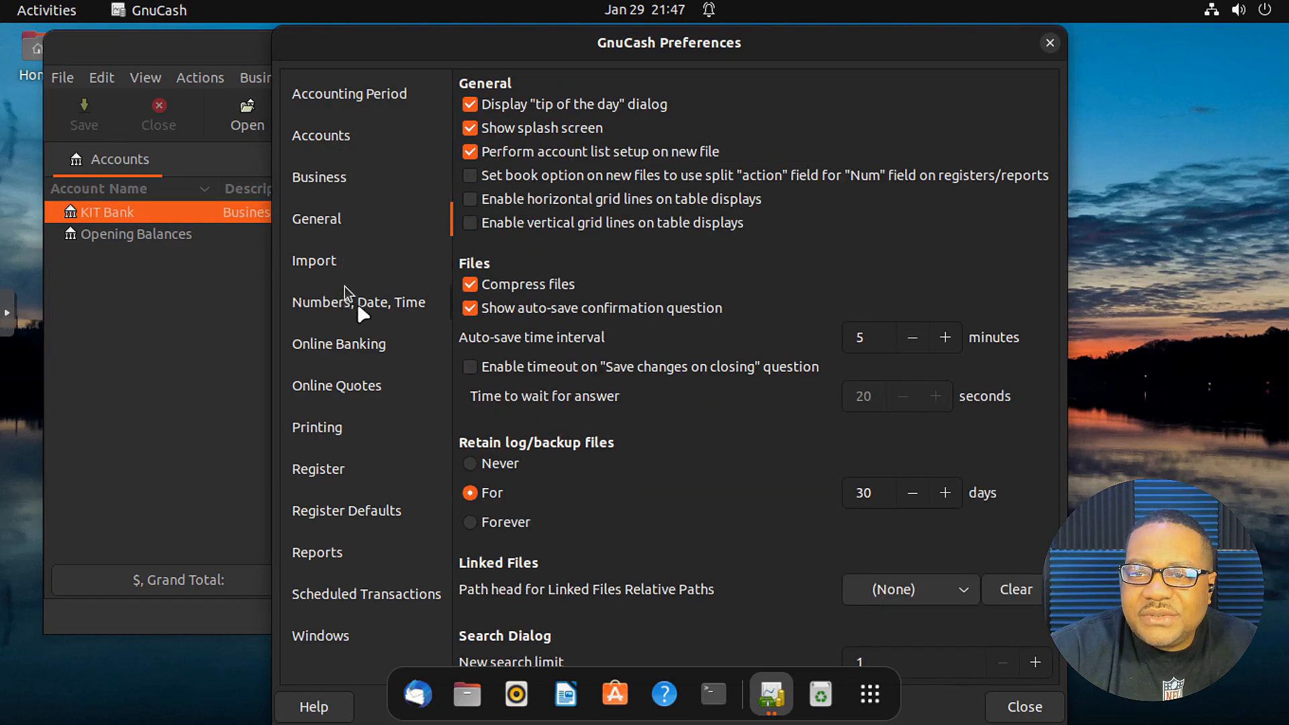
pyautogui.click(1049, 44)
# Review the available editing, view and account action commands, including the online actions, without running any.
pyautogui.click(144, 78)
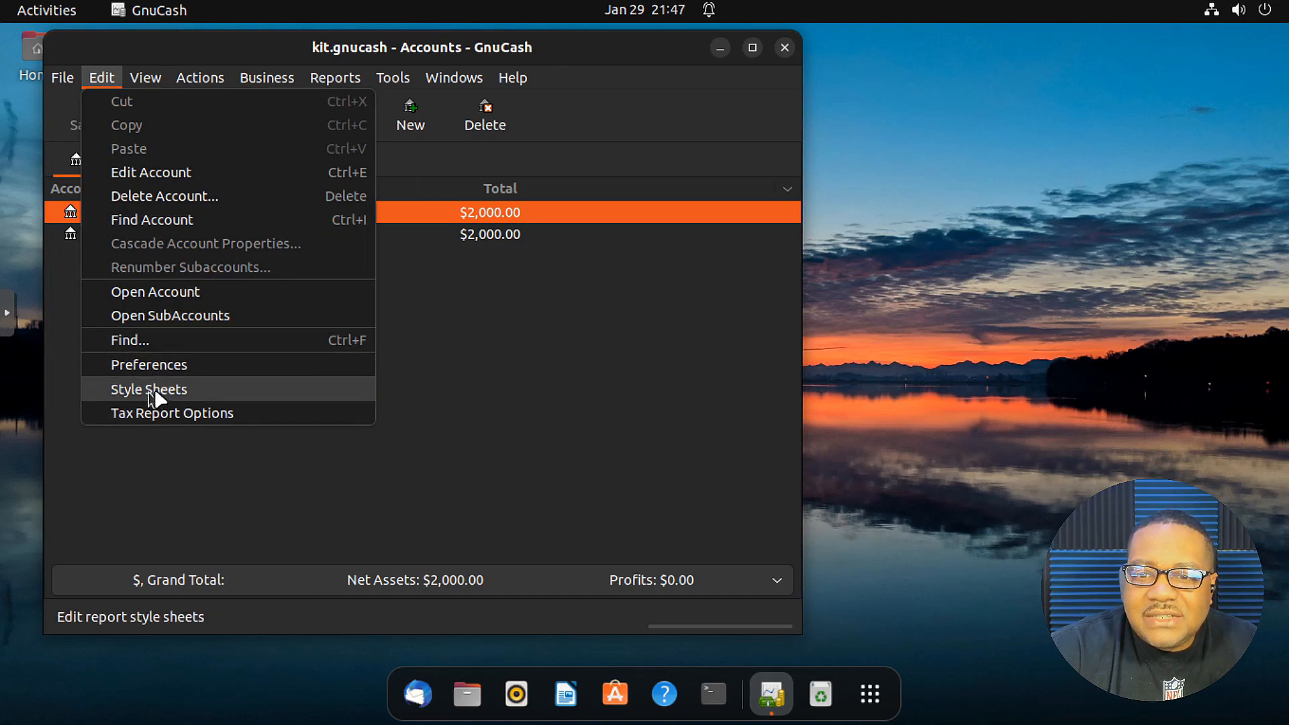
pyautogui.moveTo(148, 81)
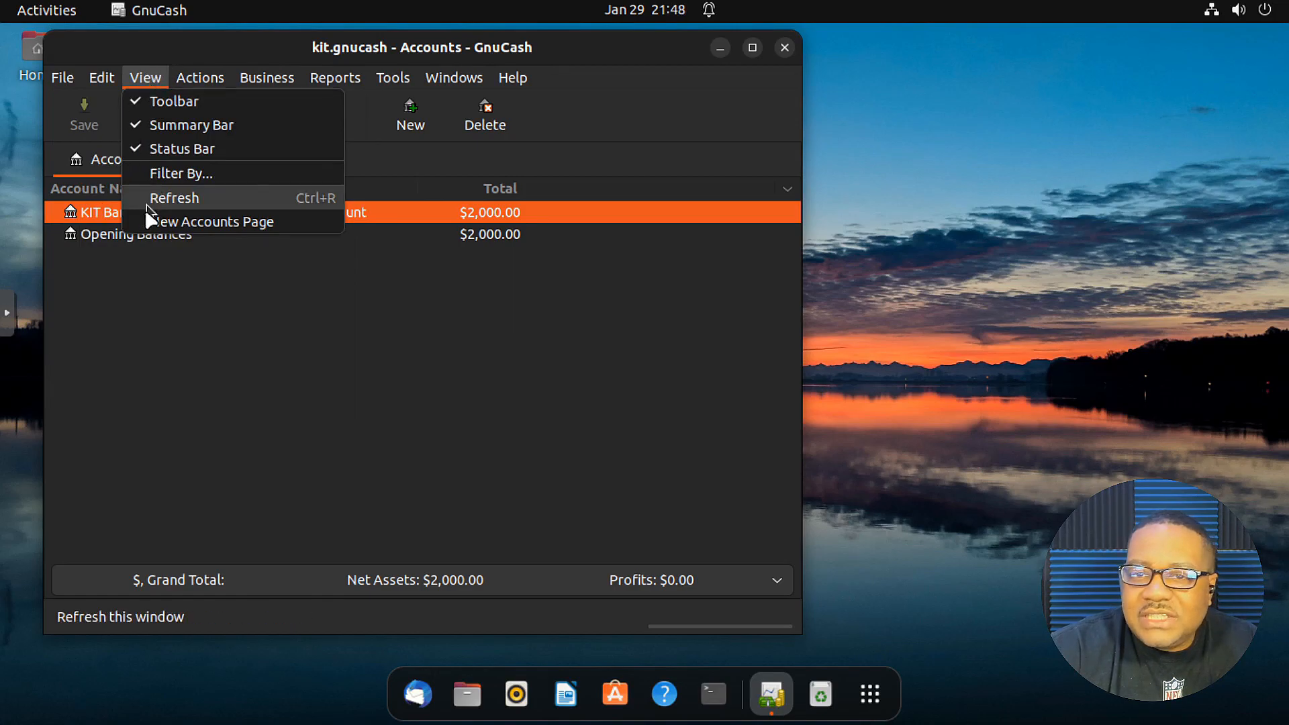
pyautogui.moveTo(200, 81)
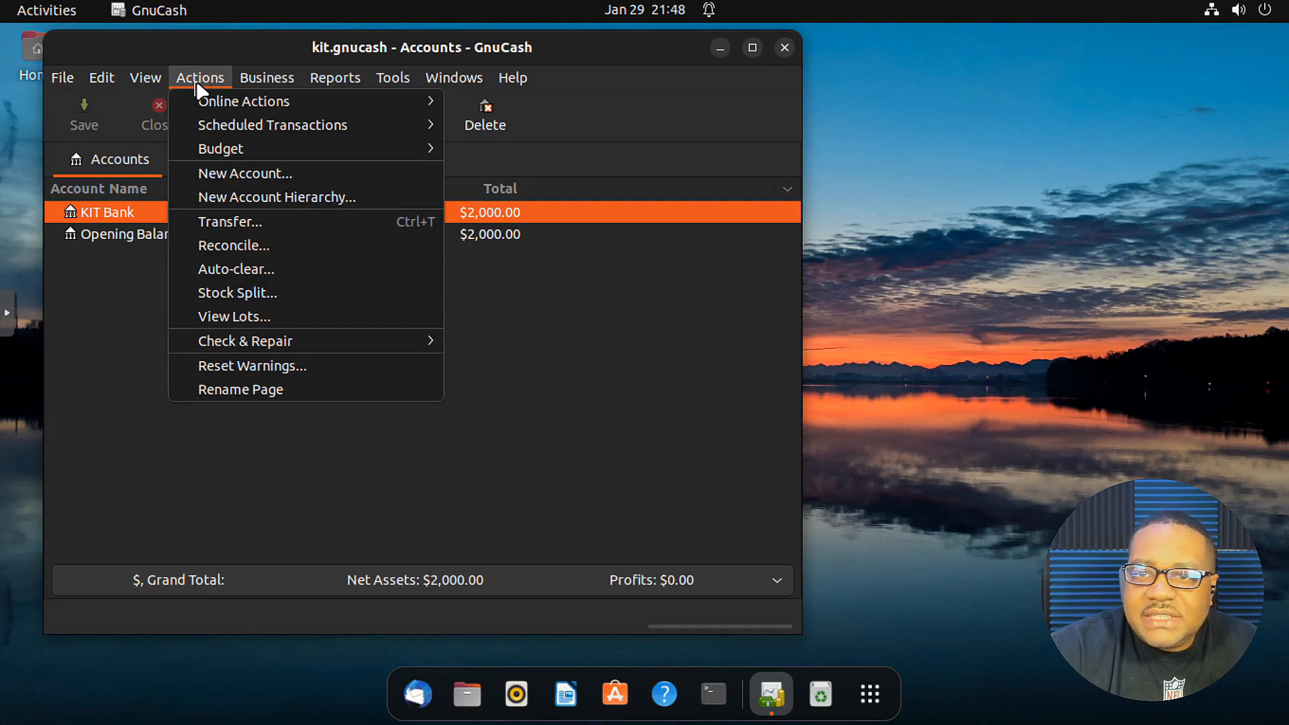
pyautogui.moveTo(374, 102)
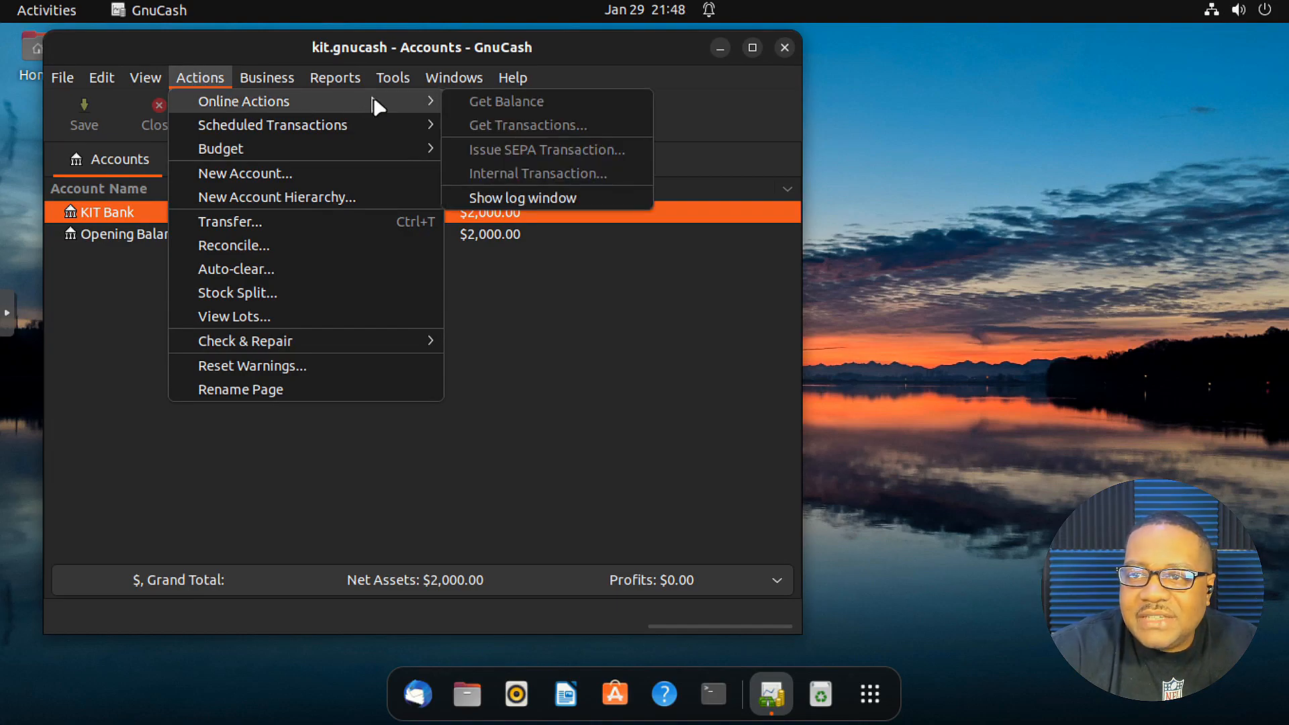
pyautogui.moveTo(290, 133)
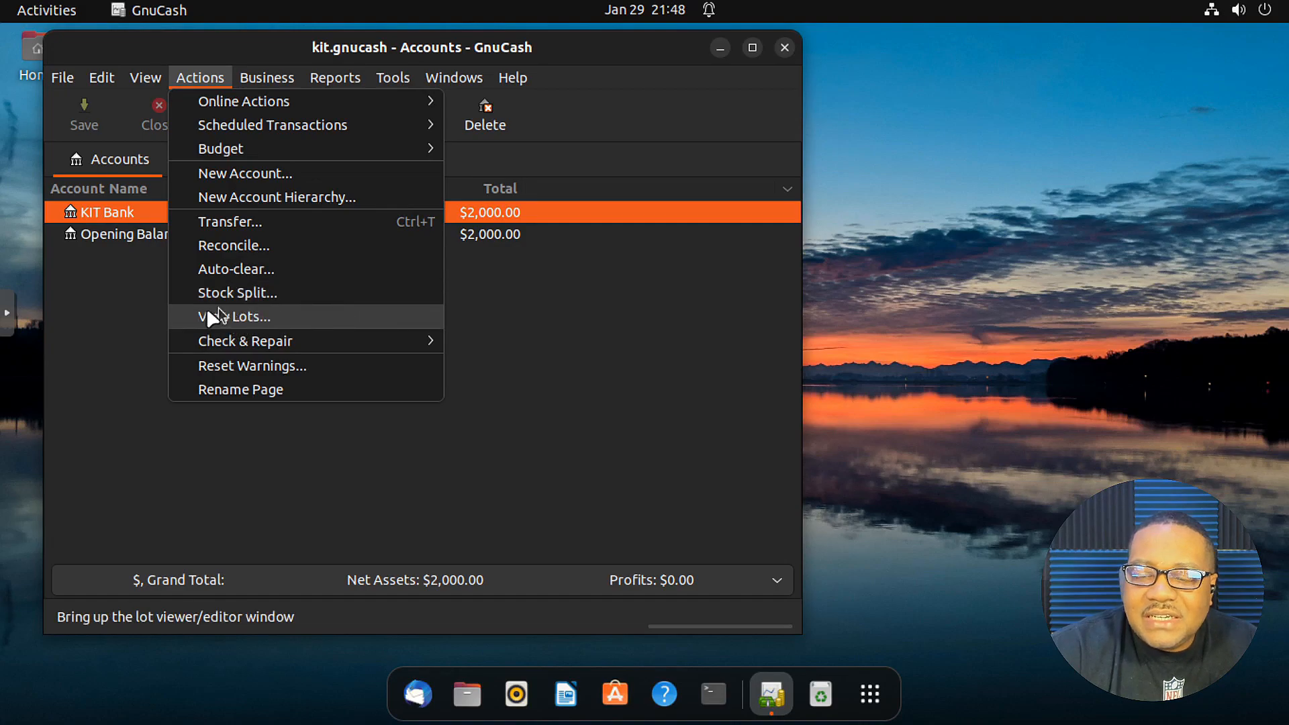
pyautogui.moveTo(254, 349)
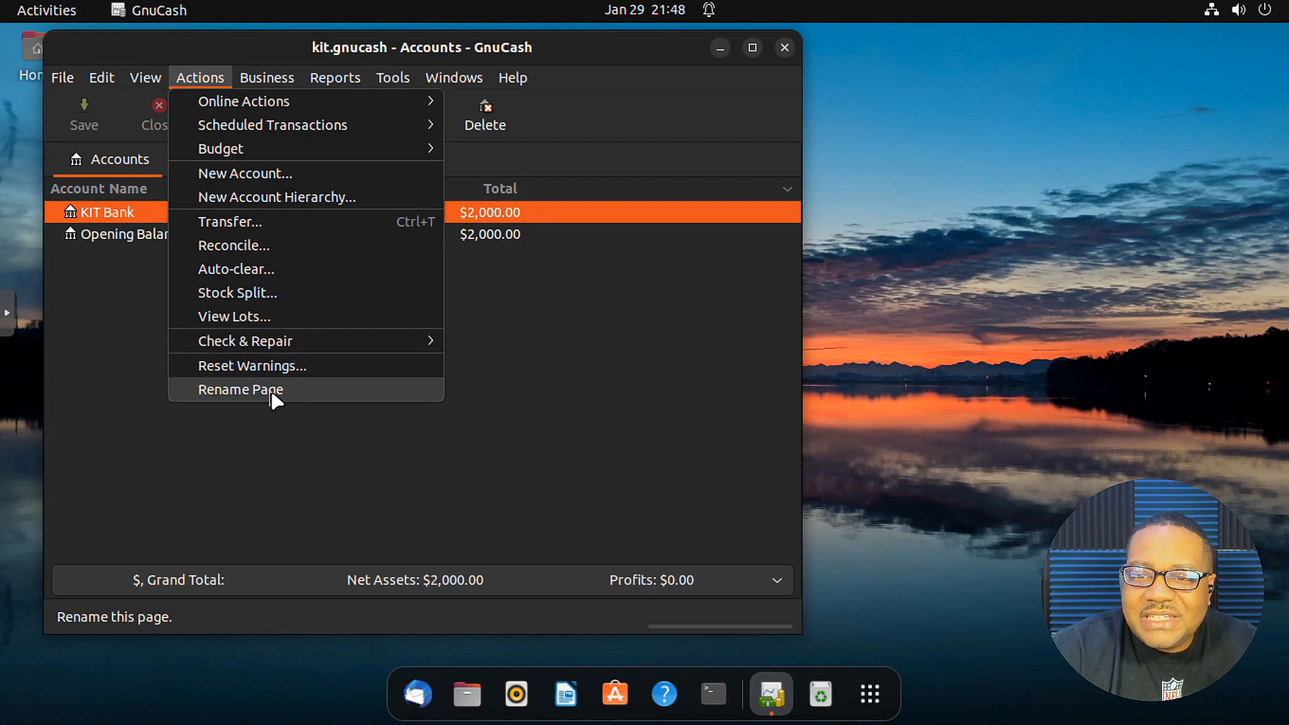
# Review the customer, vendor and employee commands, and view the Employees Overview before closing it.
pyautogui.moveTo(263, 82)
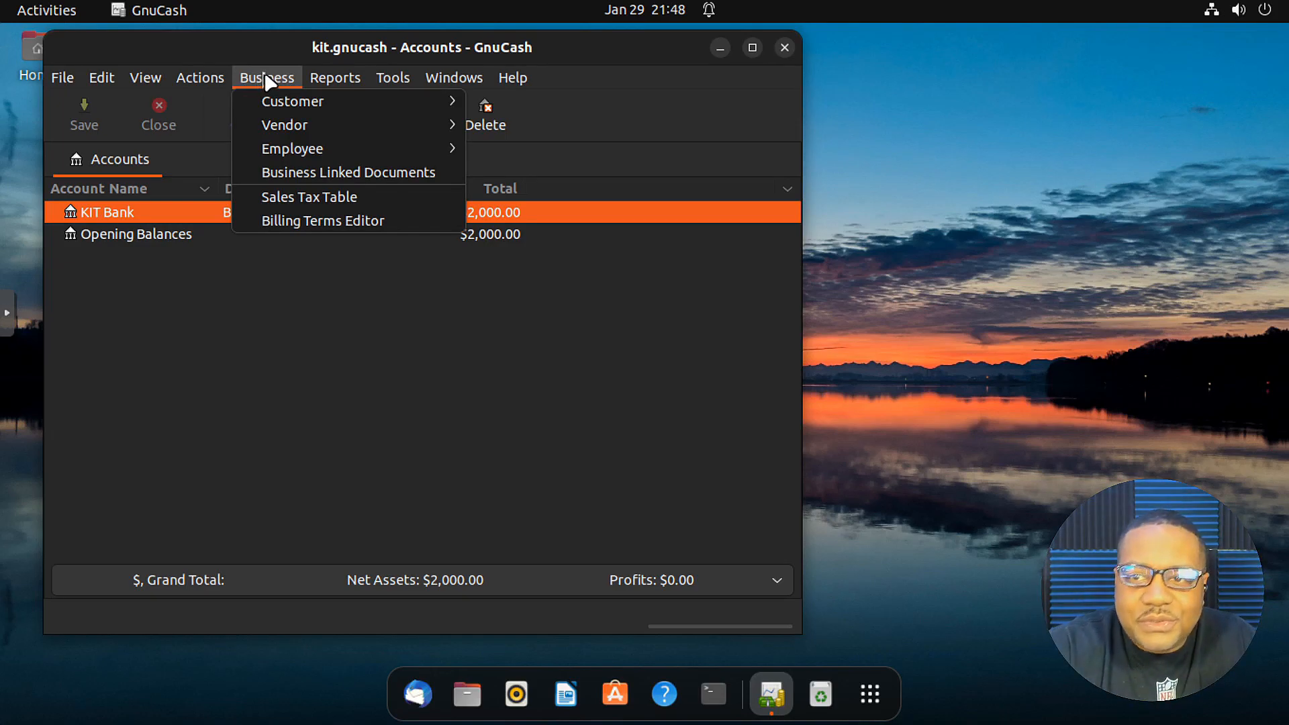
pyautogui.moveTo(300, 106)
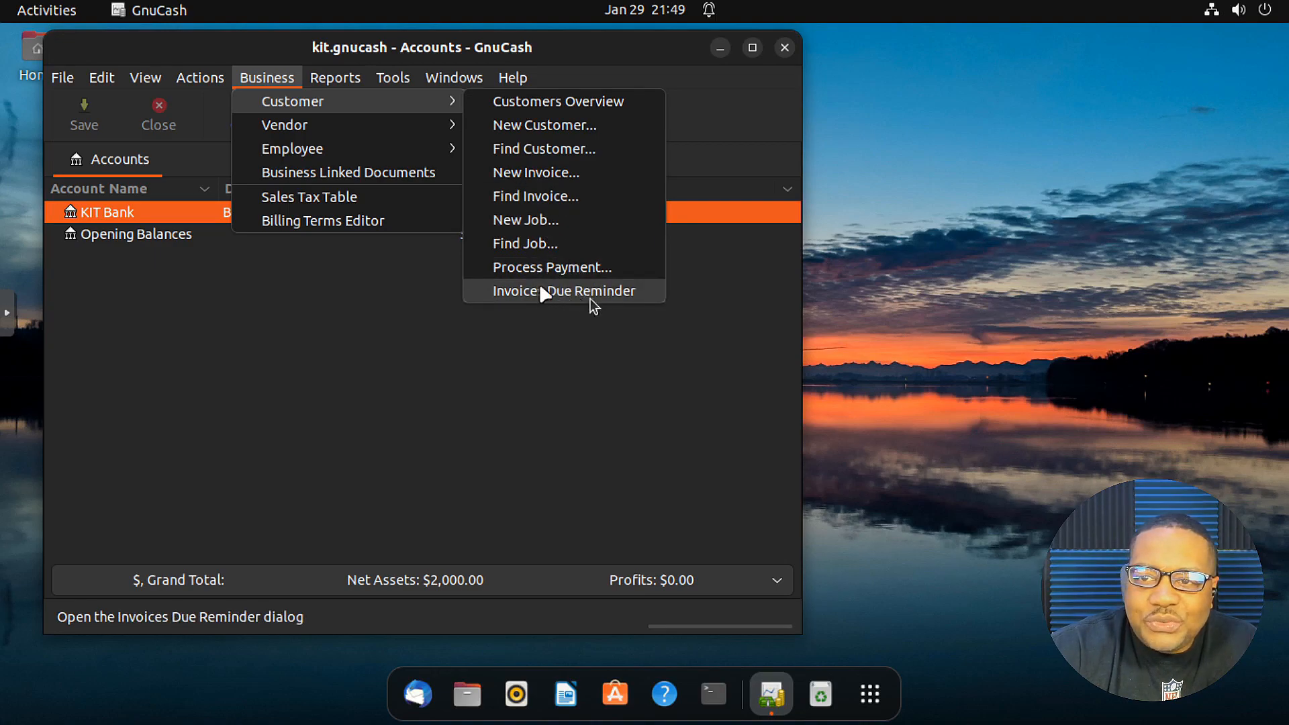
pyautogui.moveTo(406, 130)
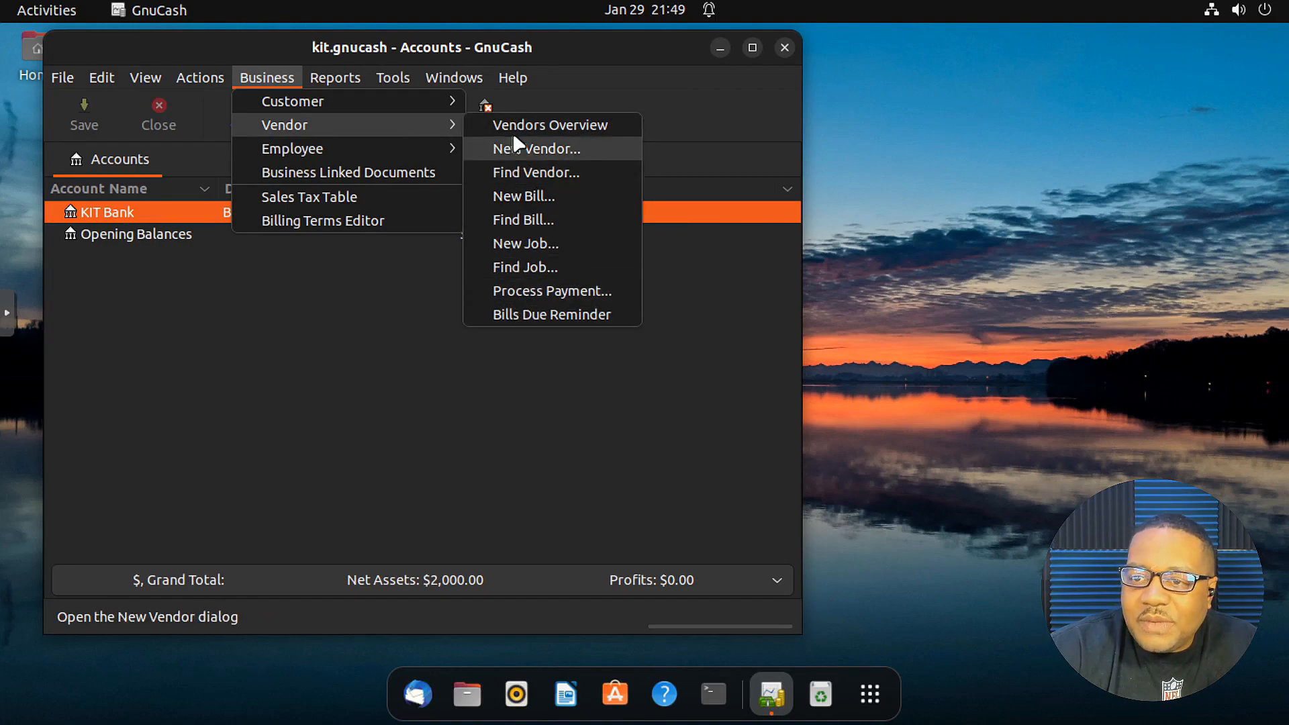
pyautogui.moveTo(331, 149)
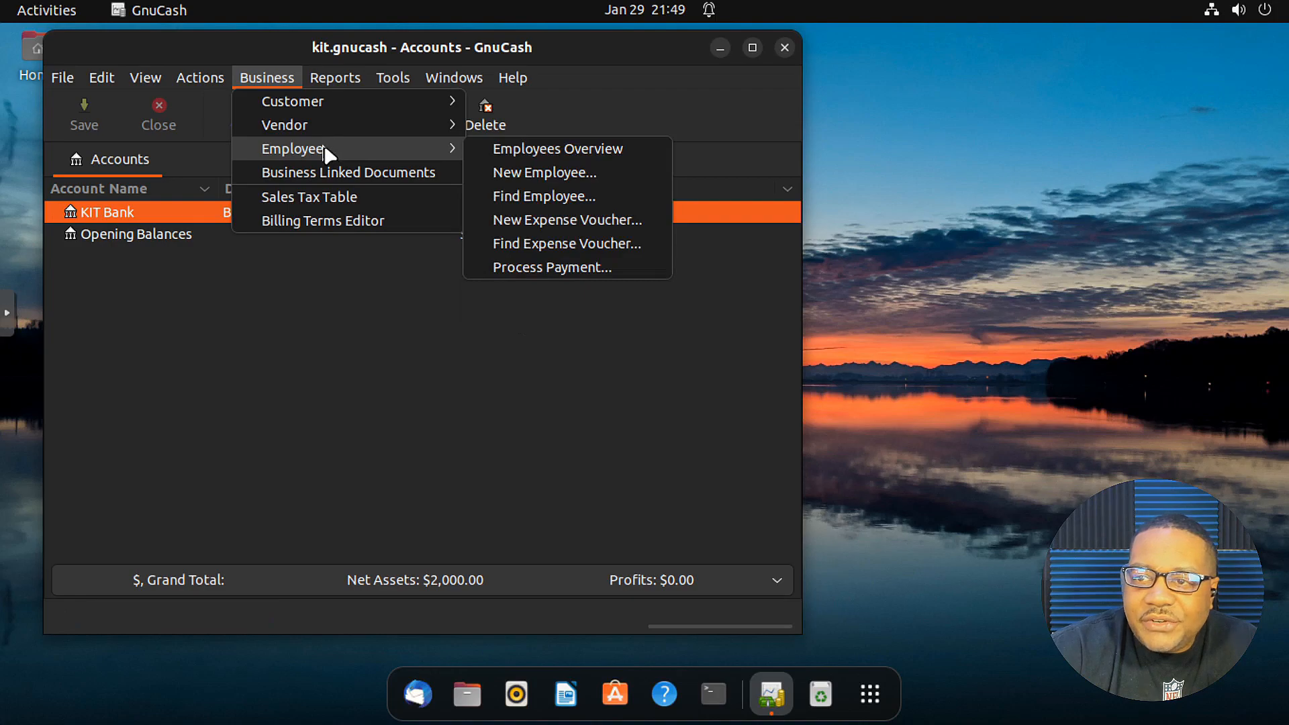
pyautogui.click(592, 149)
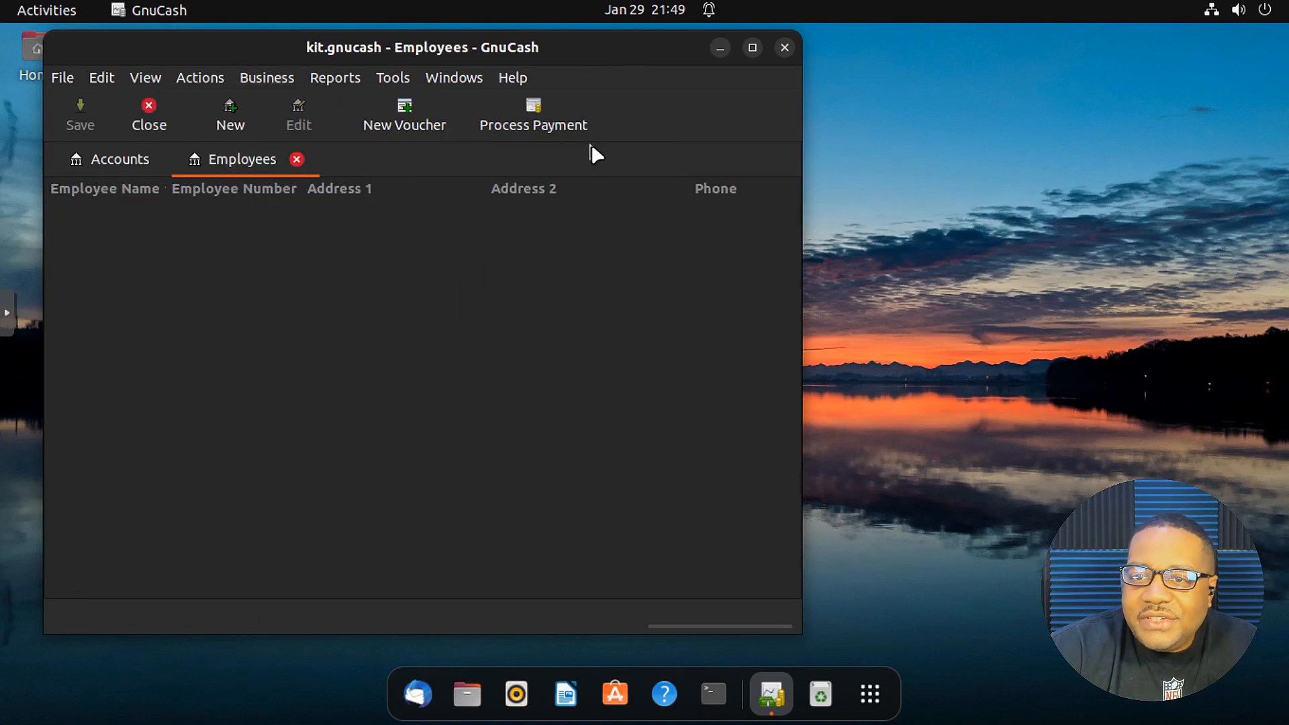
pyautogui.click(297, 159)
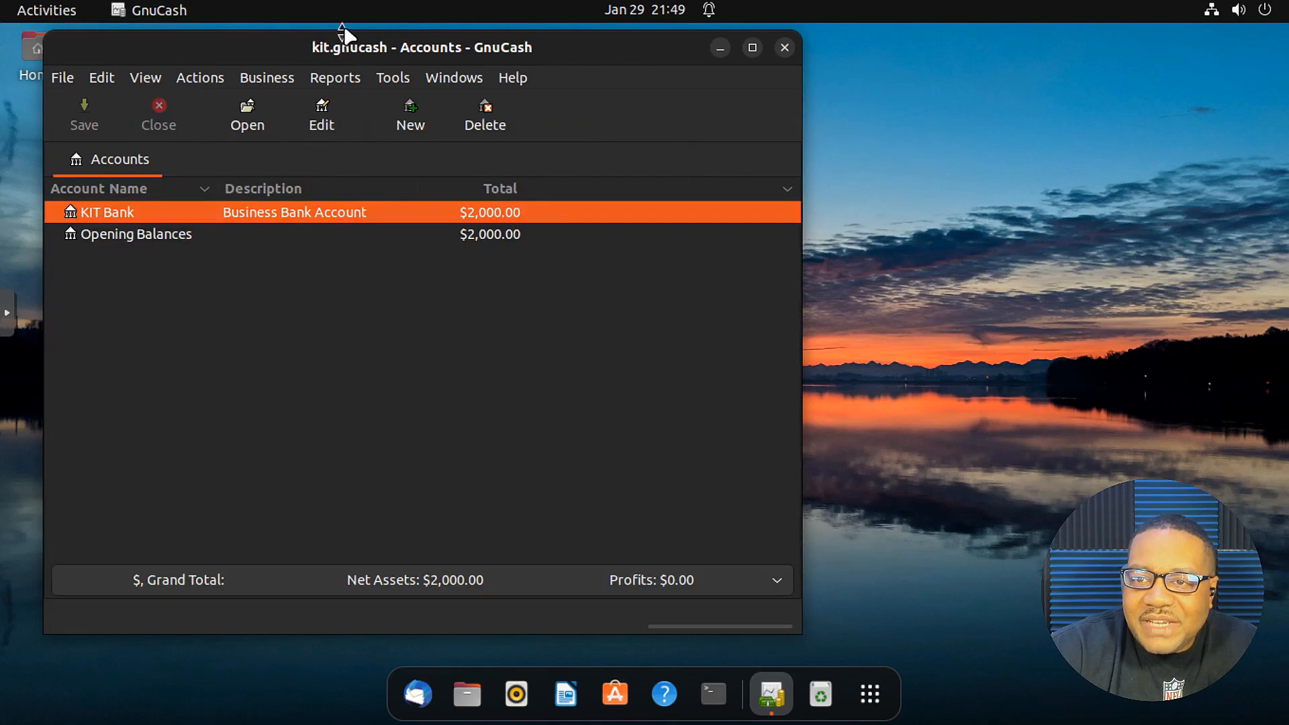
# Review the asset, liability and business report types, and view the Sample Graphs example report before closing it.
pyautogui.click(344, 79)
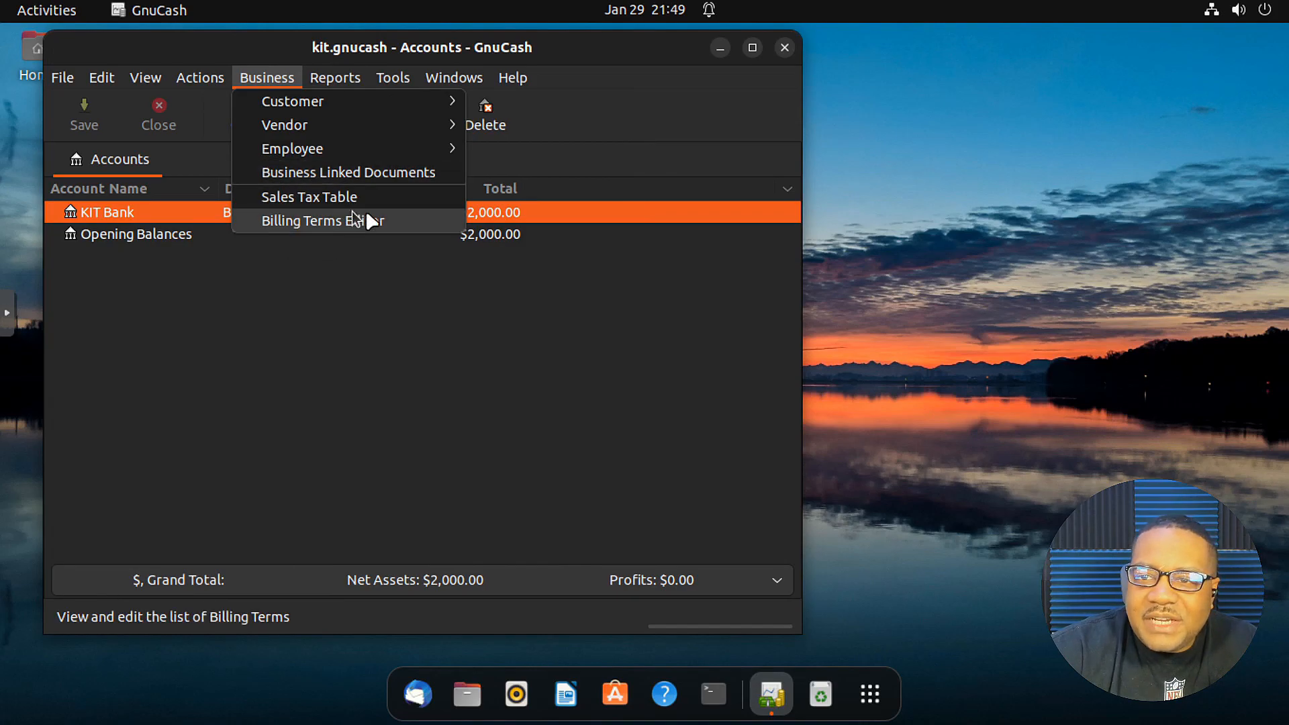
pyautogui.moveTo(335, 75)
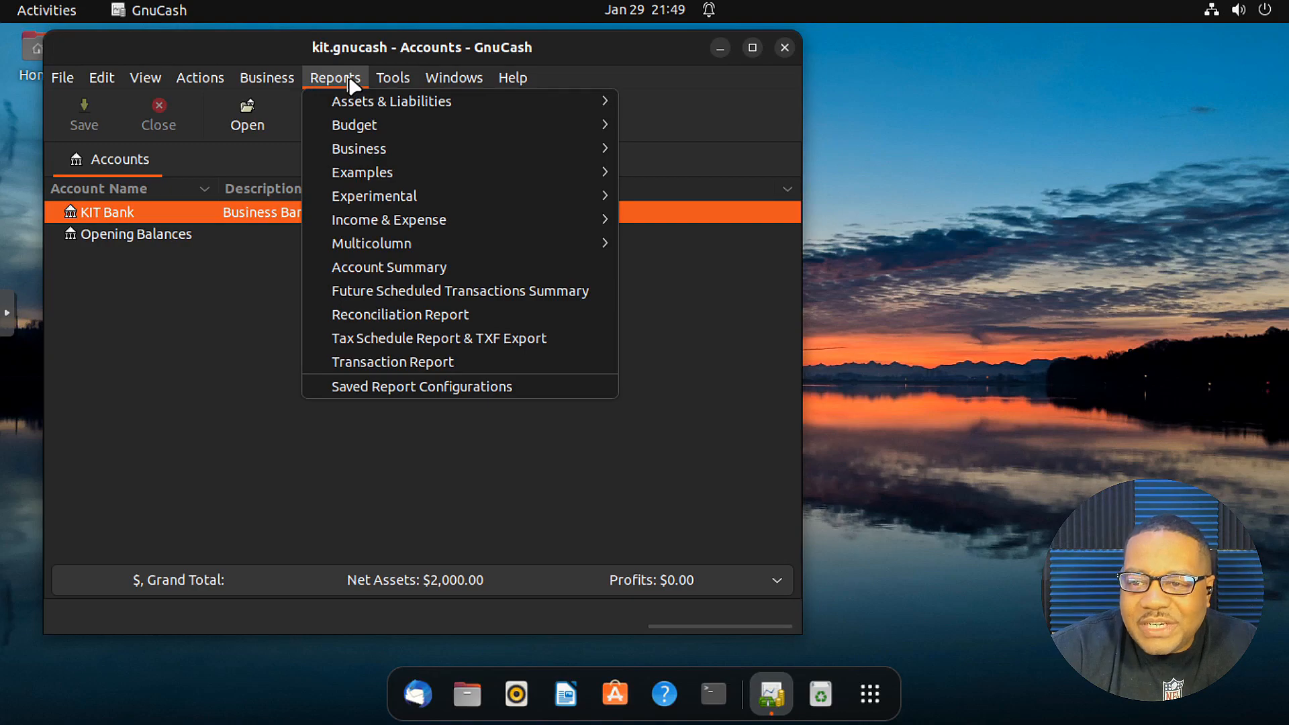
pyautogui.moveTo(489, 102)
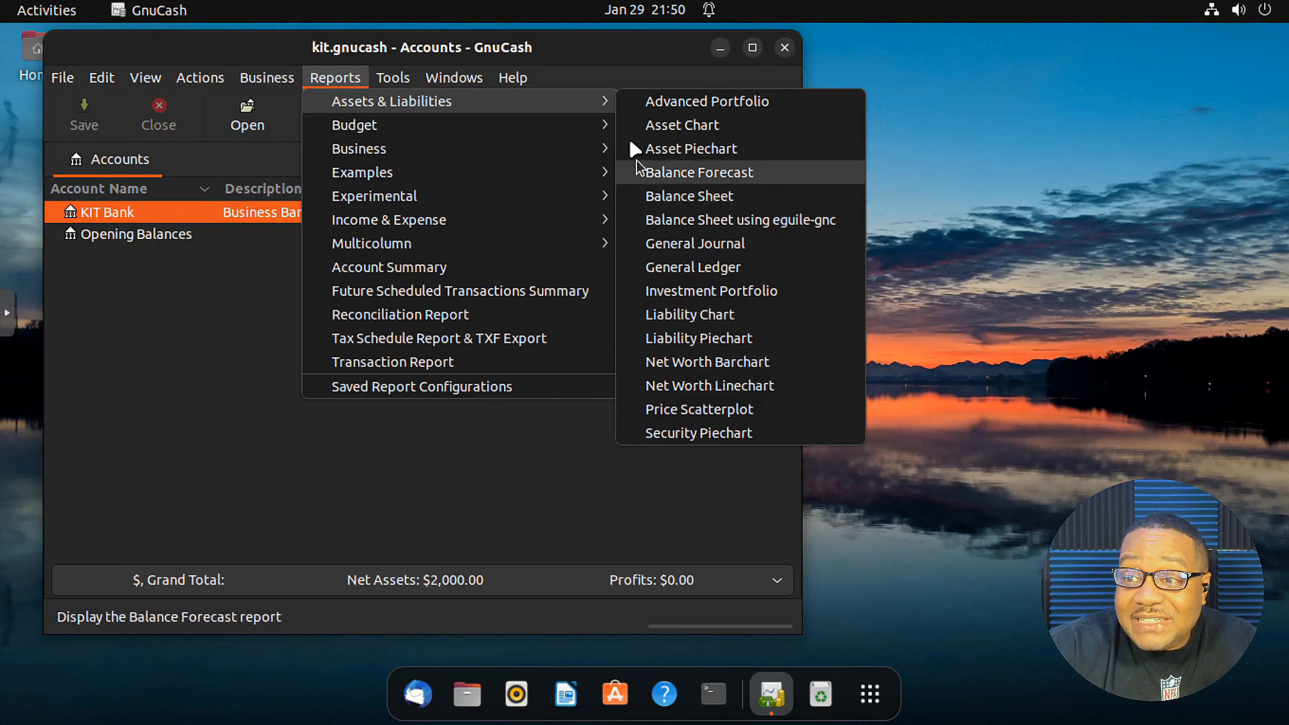
pyautogui.moveTo(458, 124)
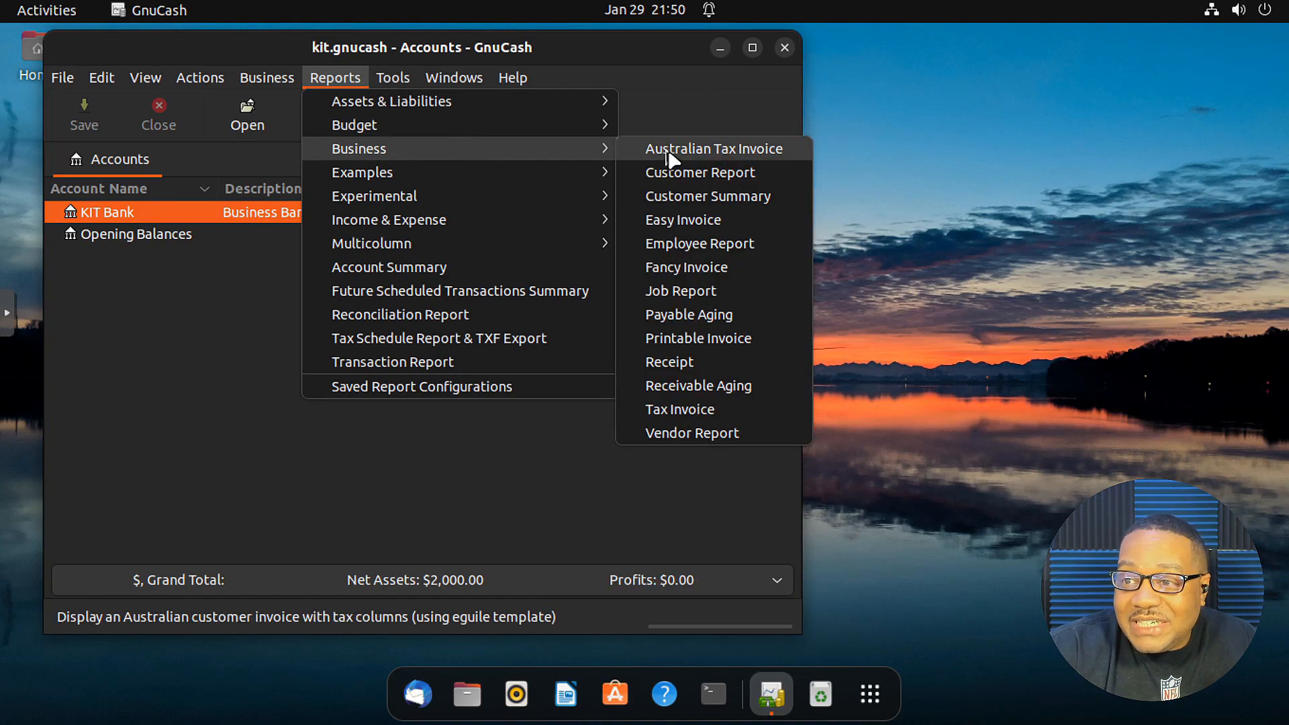
pyautogui.moveTo(434, 172)
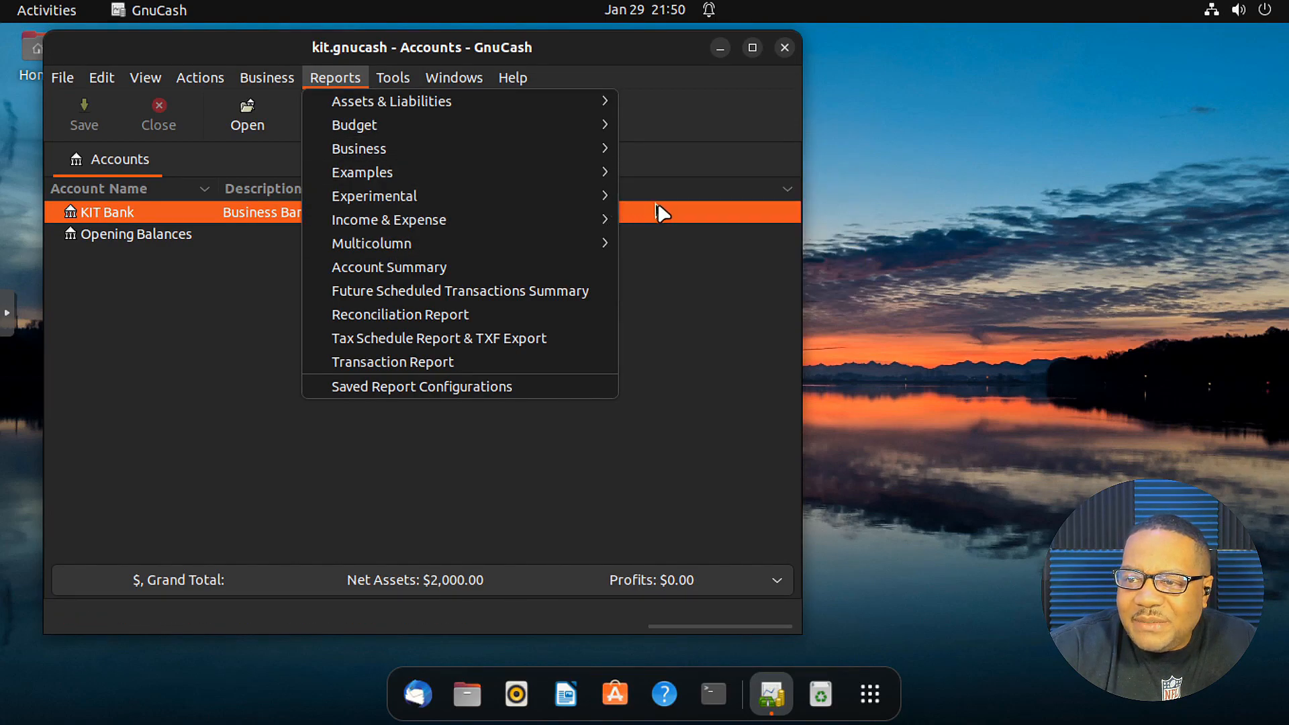
pyautogui.moveTo(538, 200)
pyautogui.moveTo(573, 175)
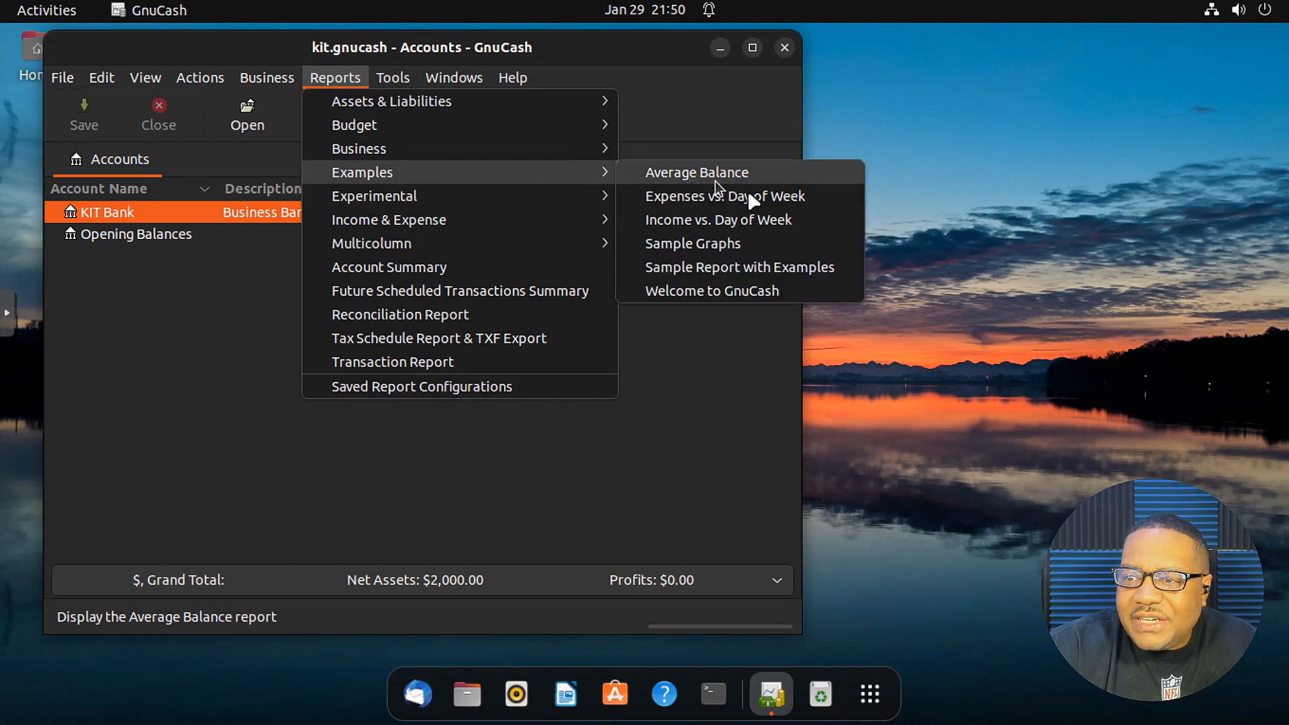
pyautogui.click(728, 246)
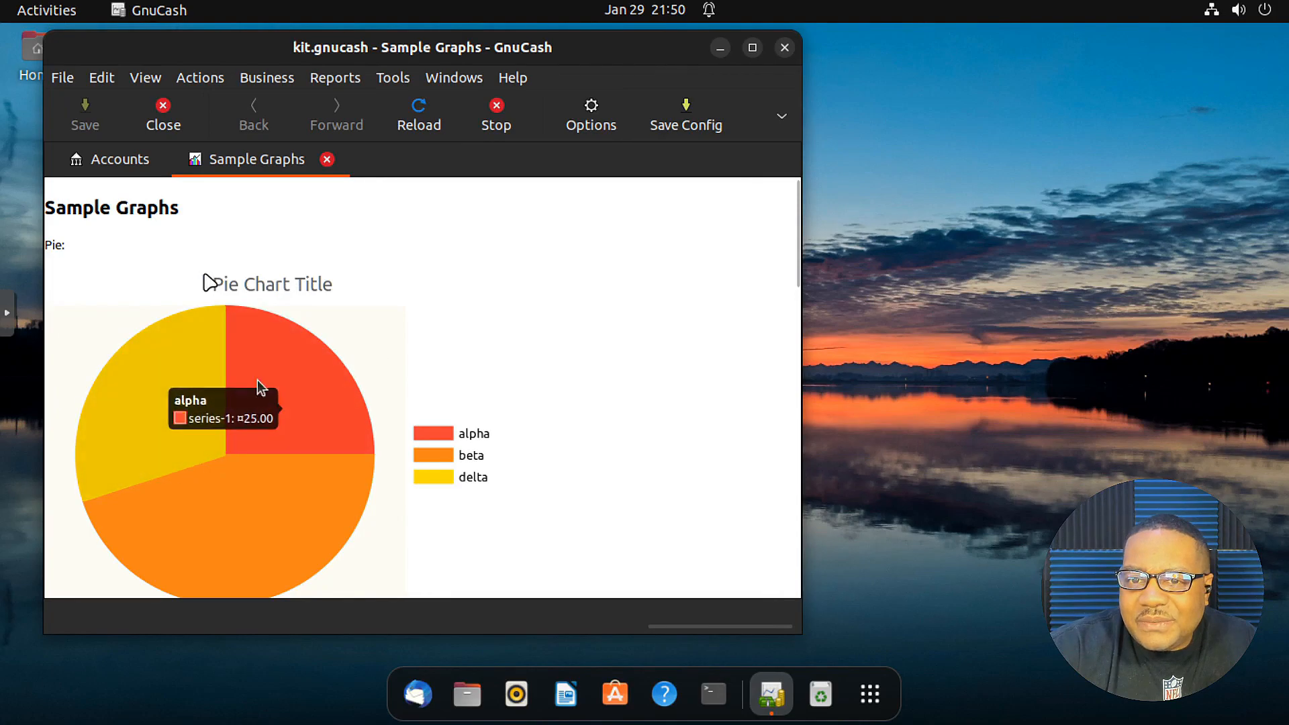
pyautogui.click(327, 160)
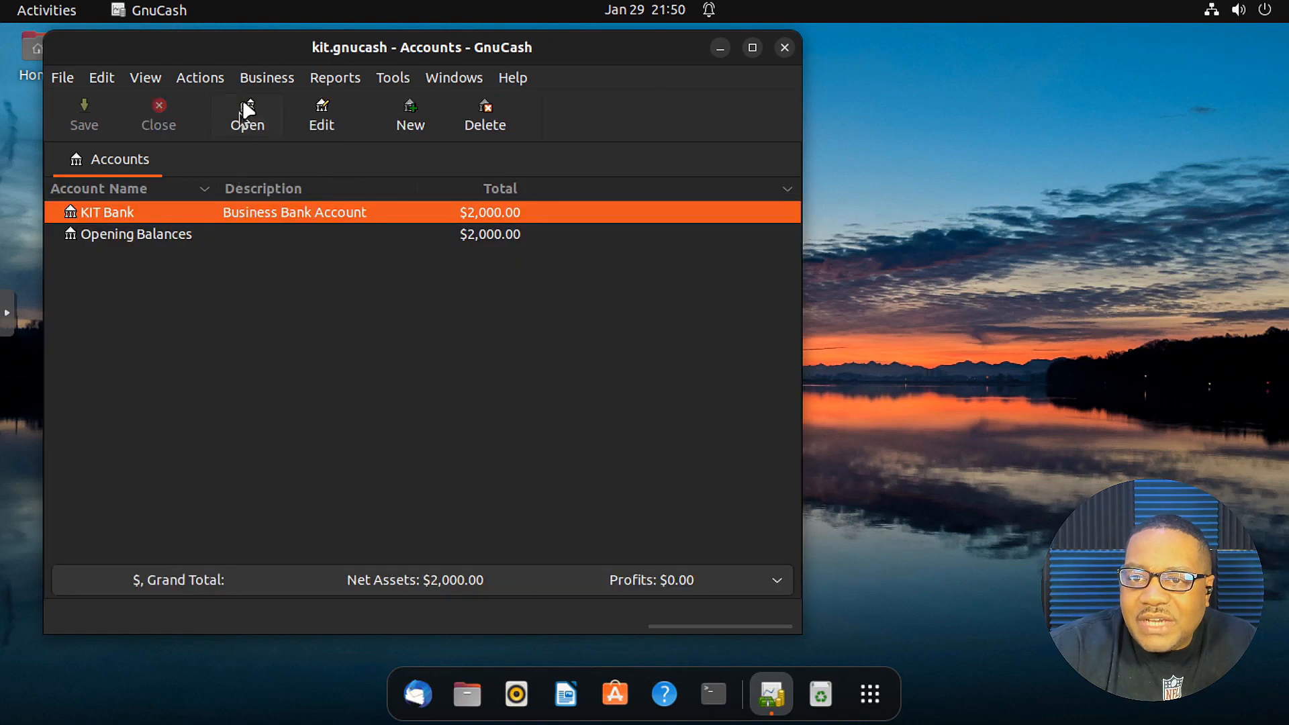
# Read through the Sample Report with Examples from start to end and close it.
pyautogui.click(327, 76)
pyautogui.moveTo(561, 198)
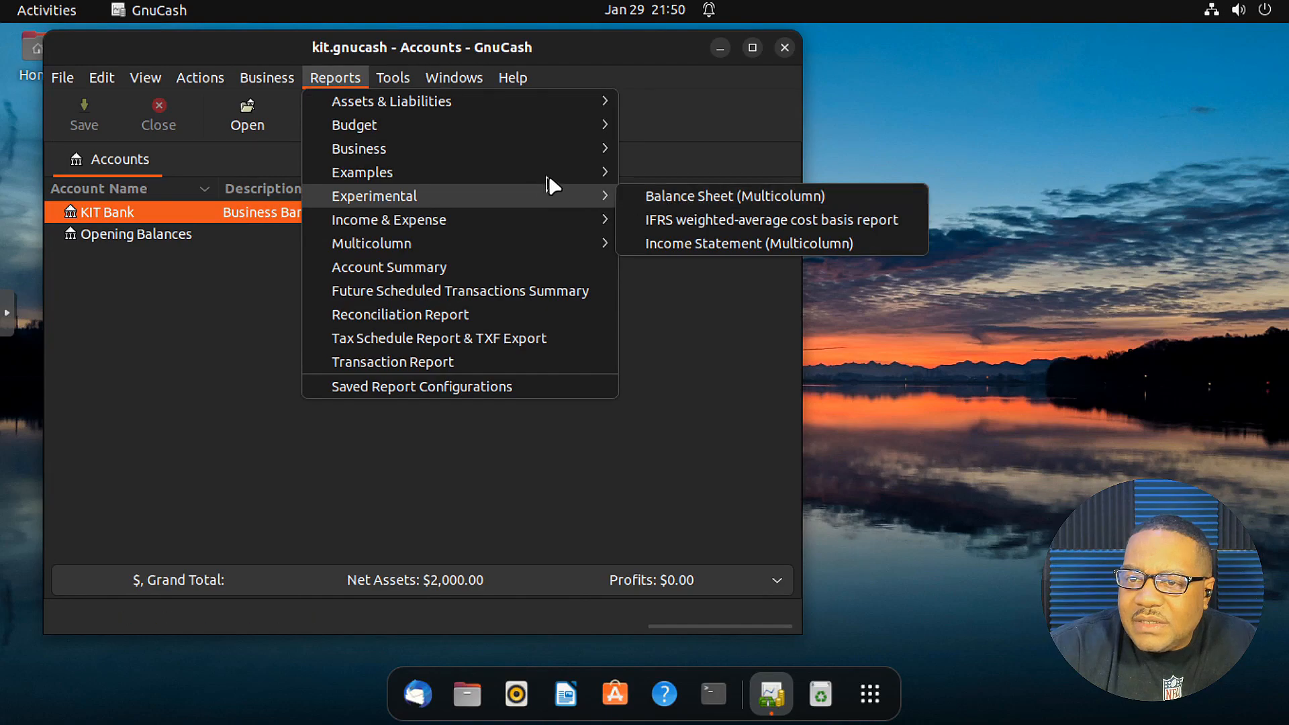
pyautogui.moveTo(555, 171)
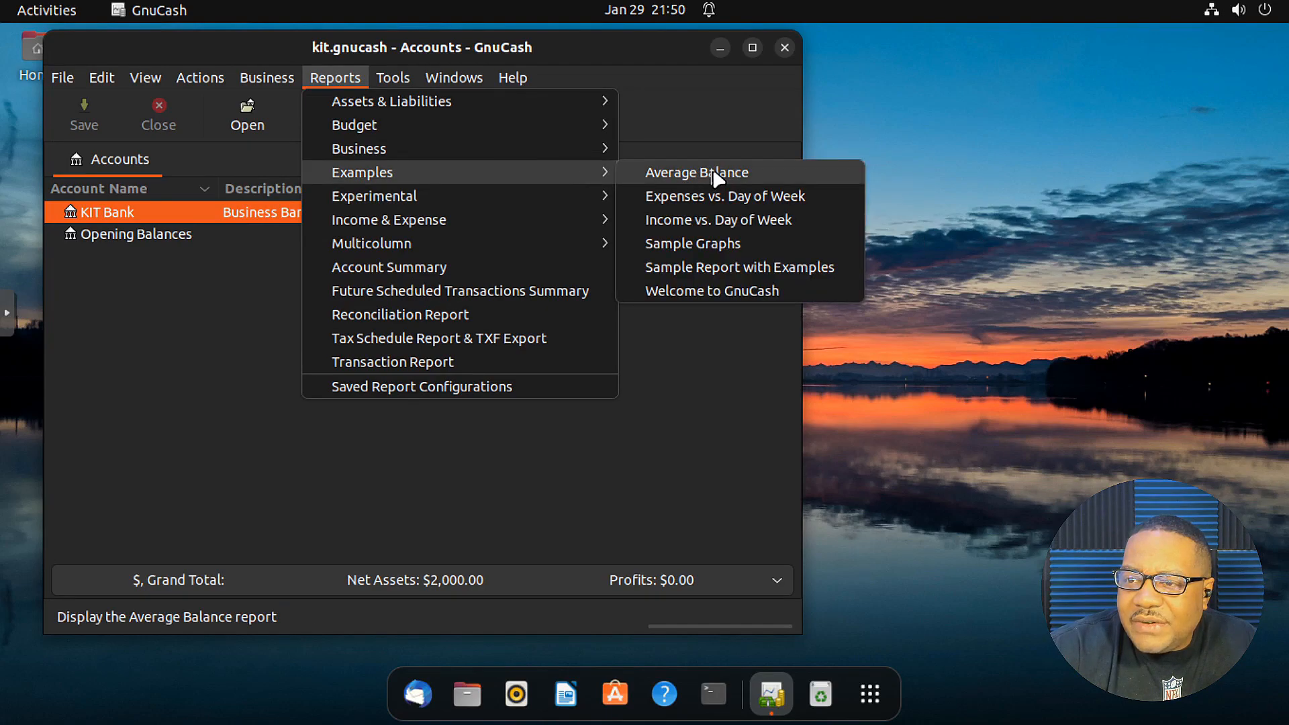
pyautogui.click(704, 267)
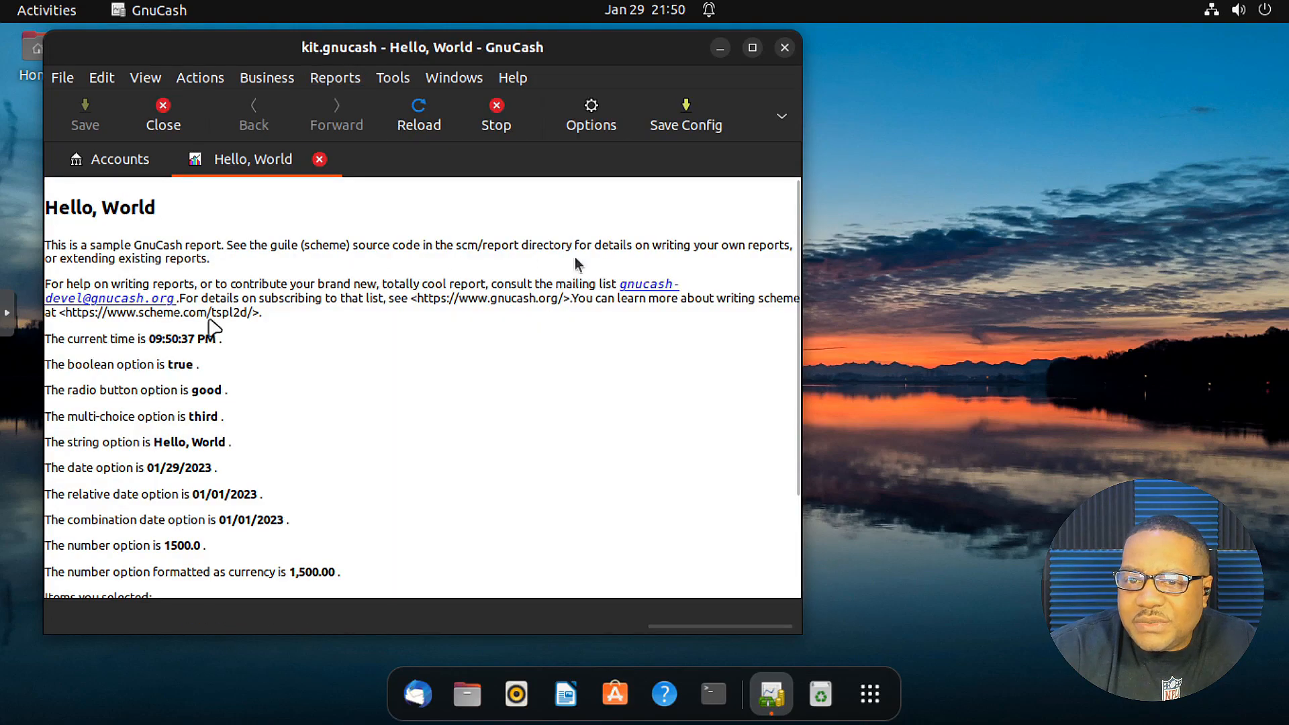
pyautogui.scroll(-3, 362, 380)
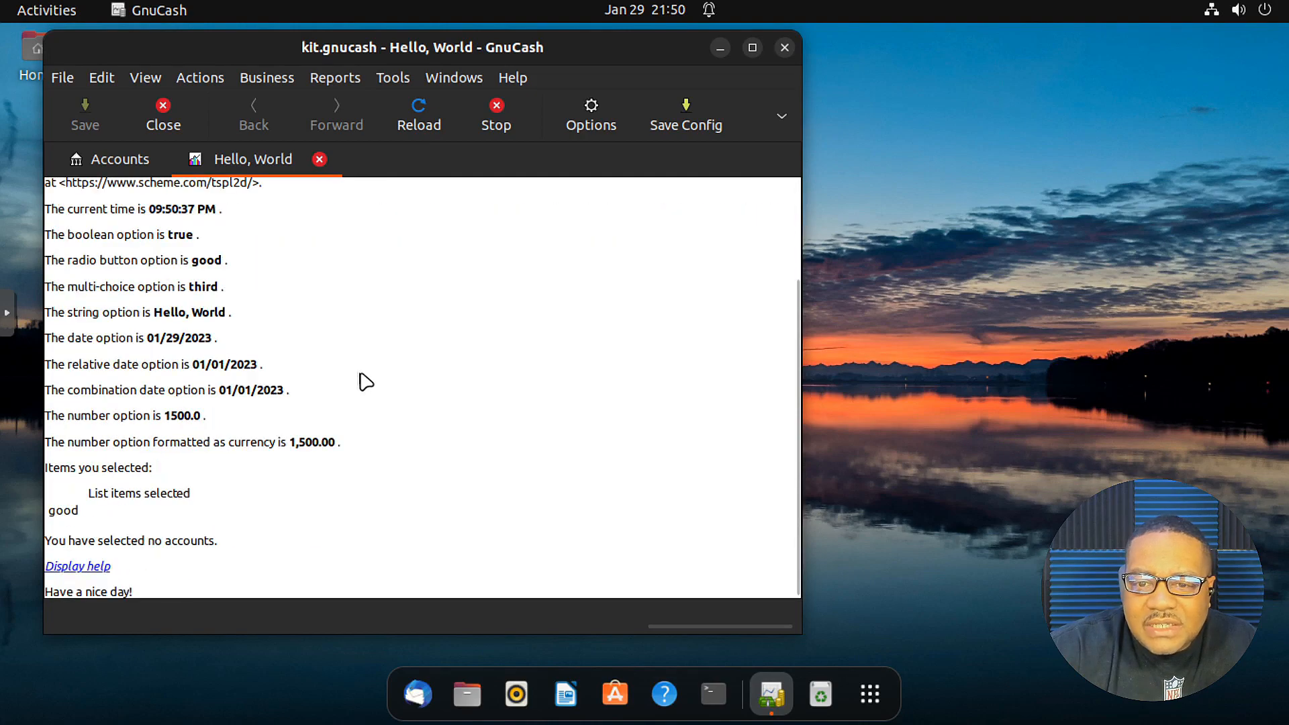
pyautogui.scroll(3, 363, 379)
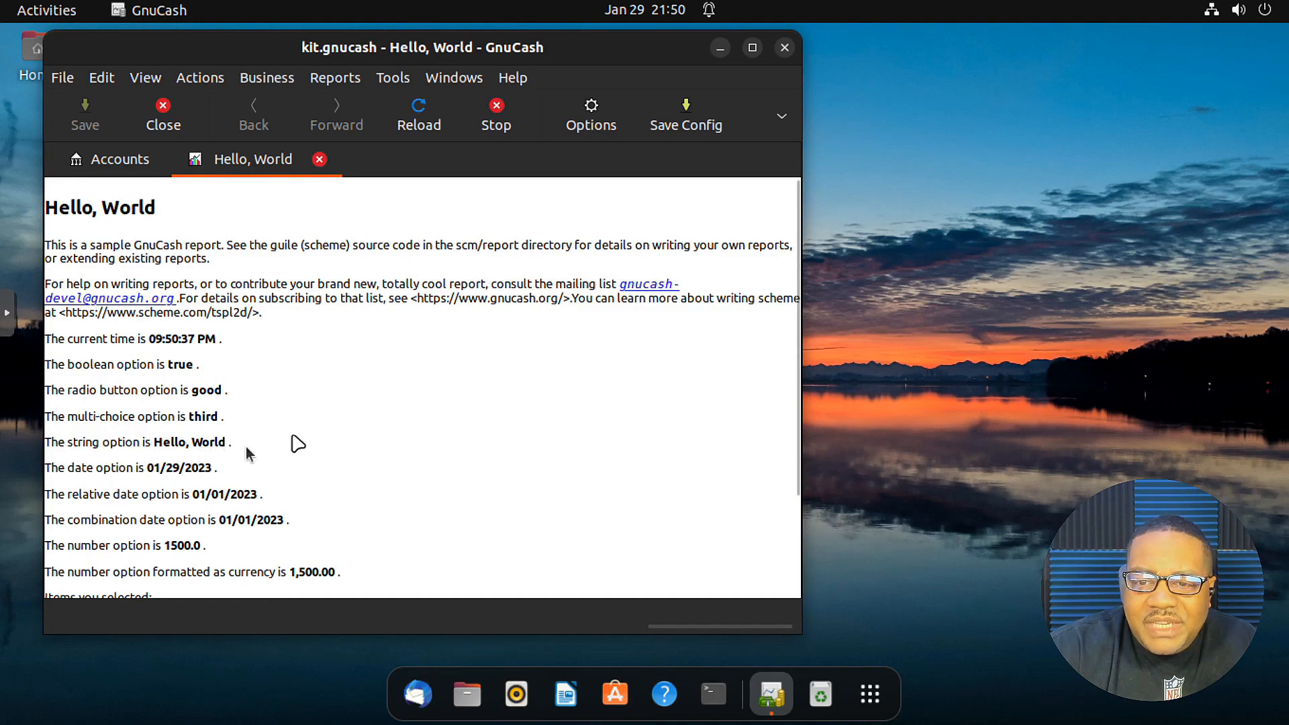
pyautogui.scroll(-3, 299, 432)
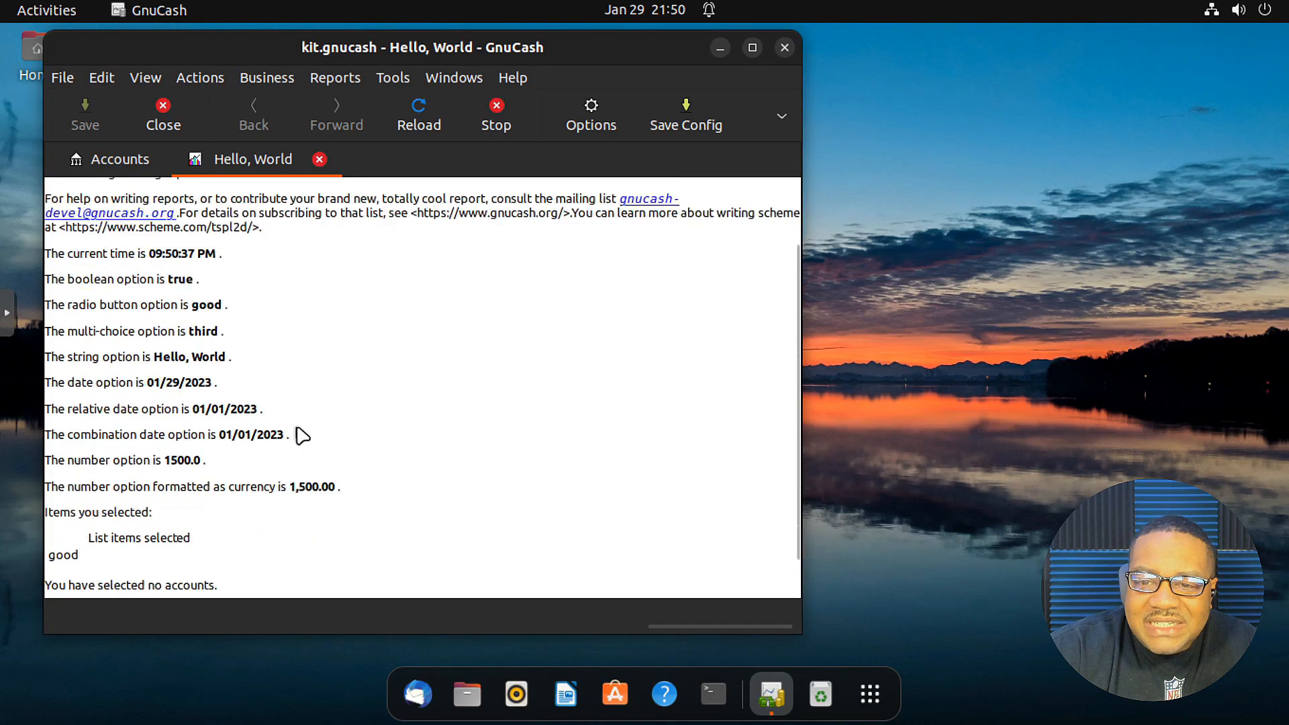
pyautogui.scroll(-1, 300, 432)
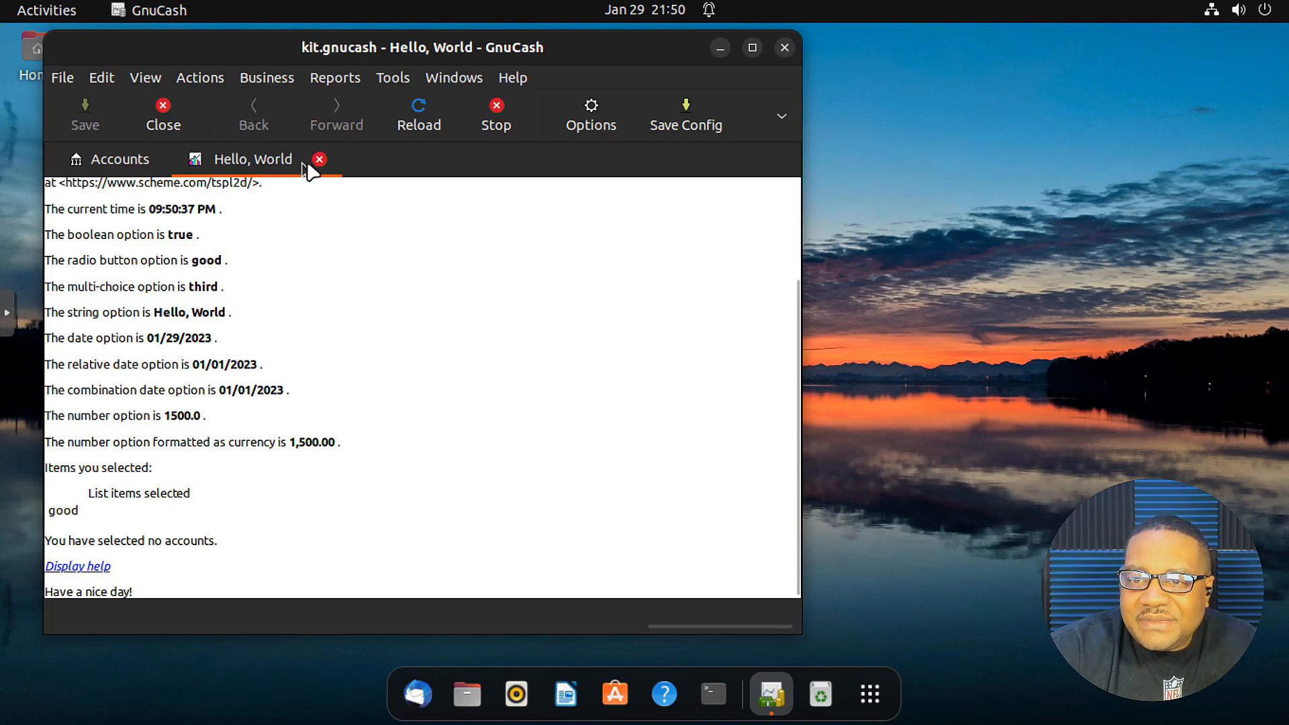
pyautogui.click(319, 159)
# View the Welcome to GnuCash example report and close it.
pyautogui.click(337, 75)
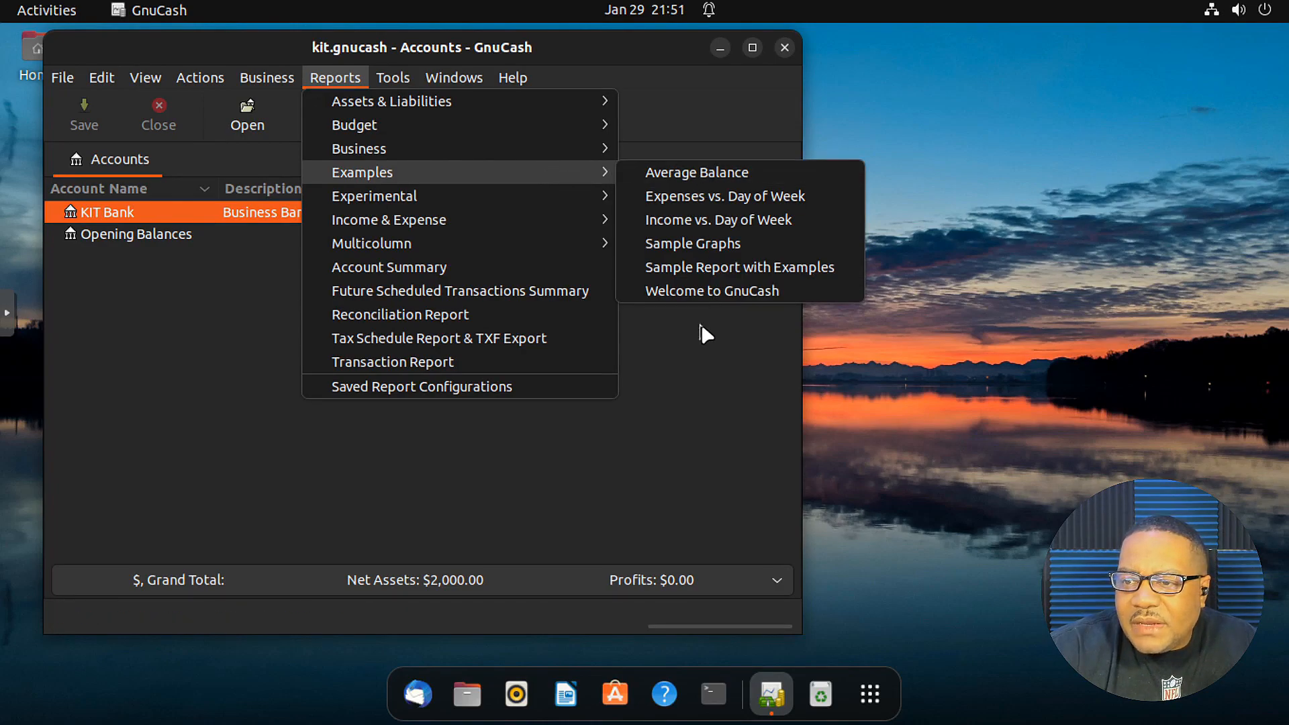
pyautogui.click(721, 290)
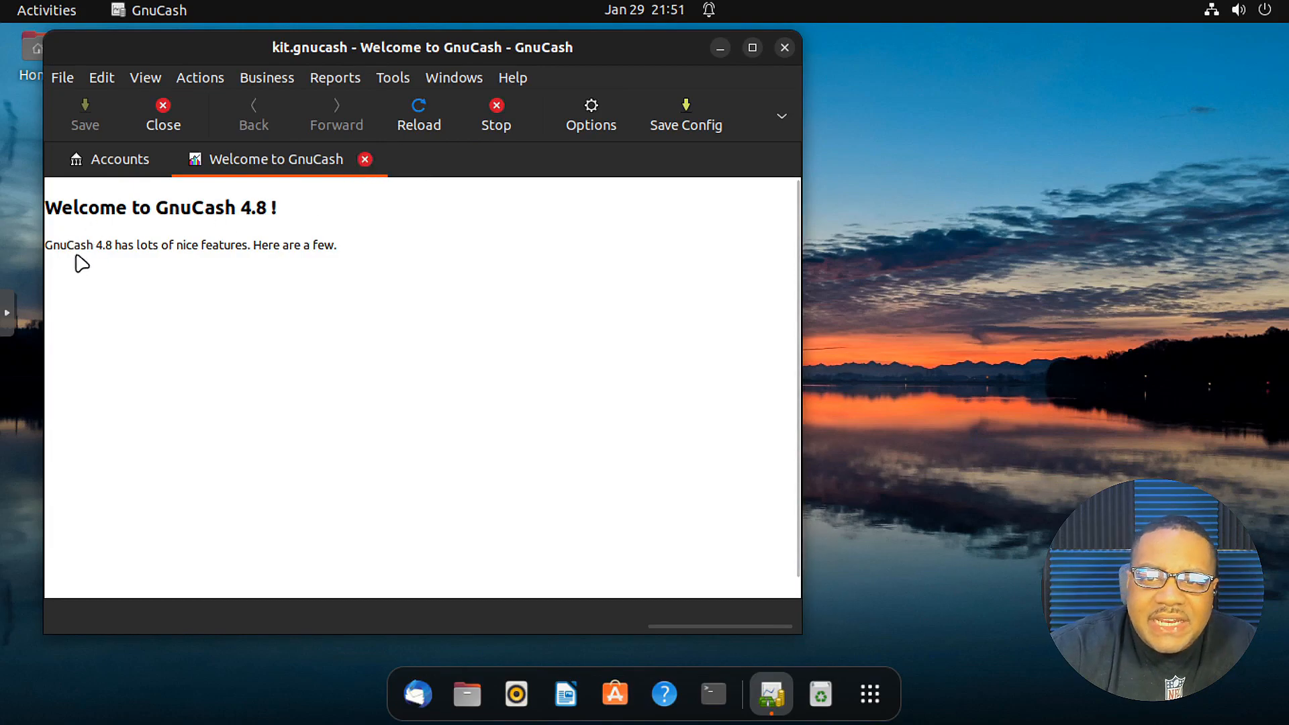
pyautogui.click(365, 159)
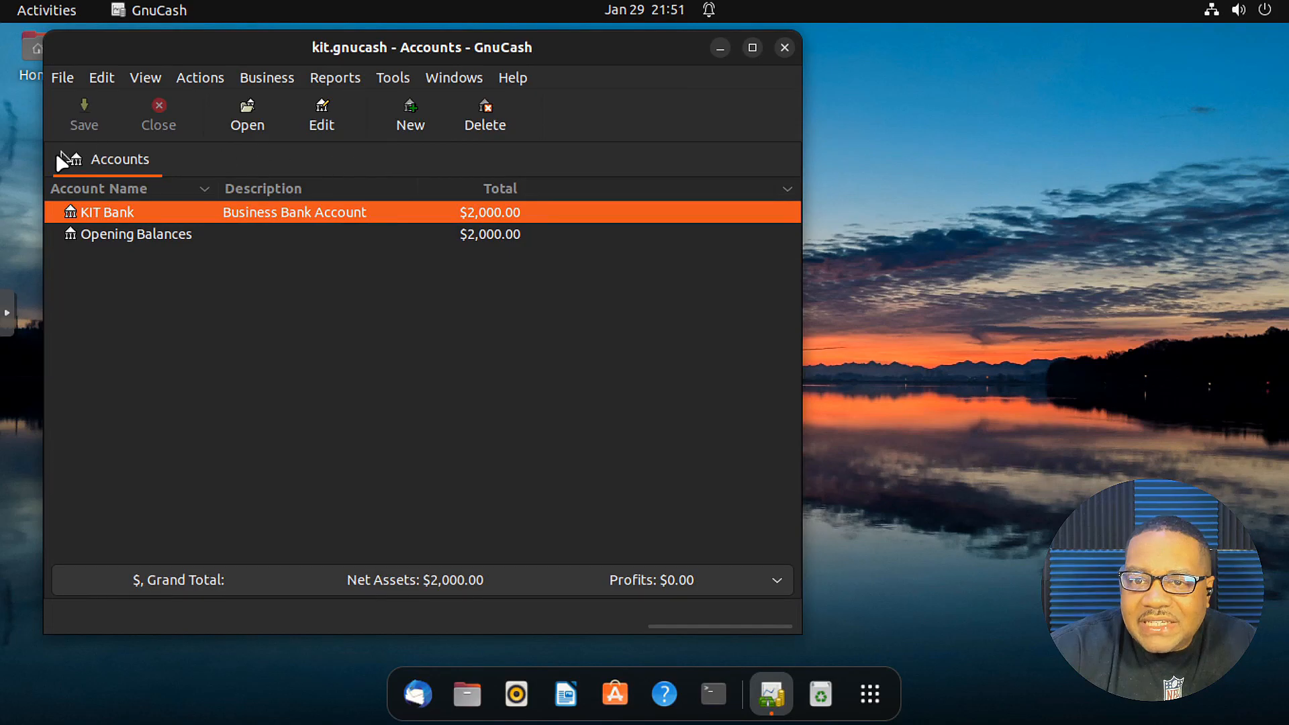
# View the multicolumn Dashboard report and close it to return to the accounts list.
pyautogui.click(338, 77)
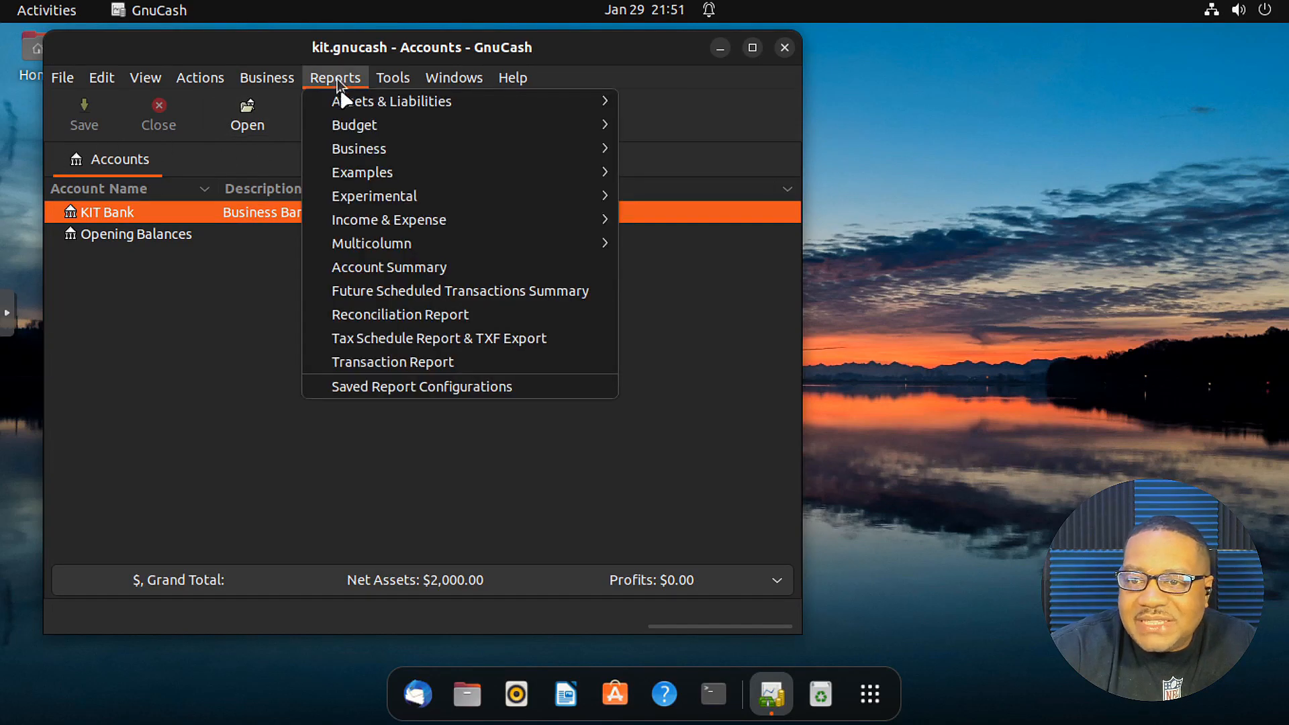
pyautogui.moveTo(582, 227)
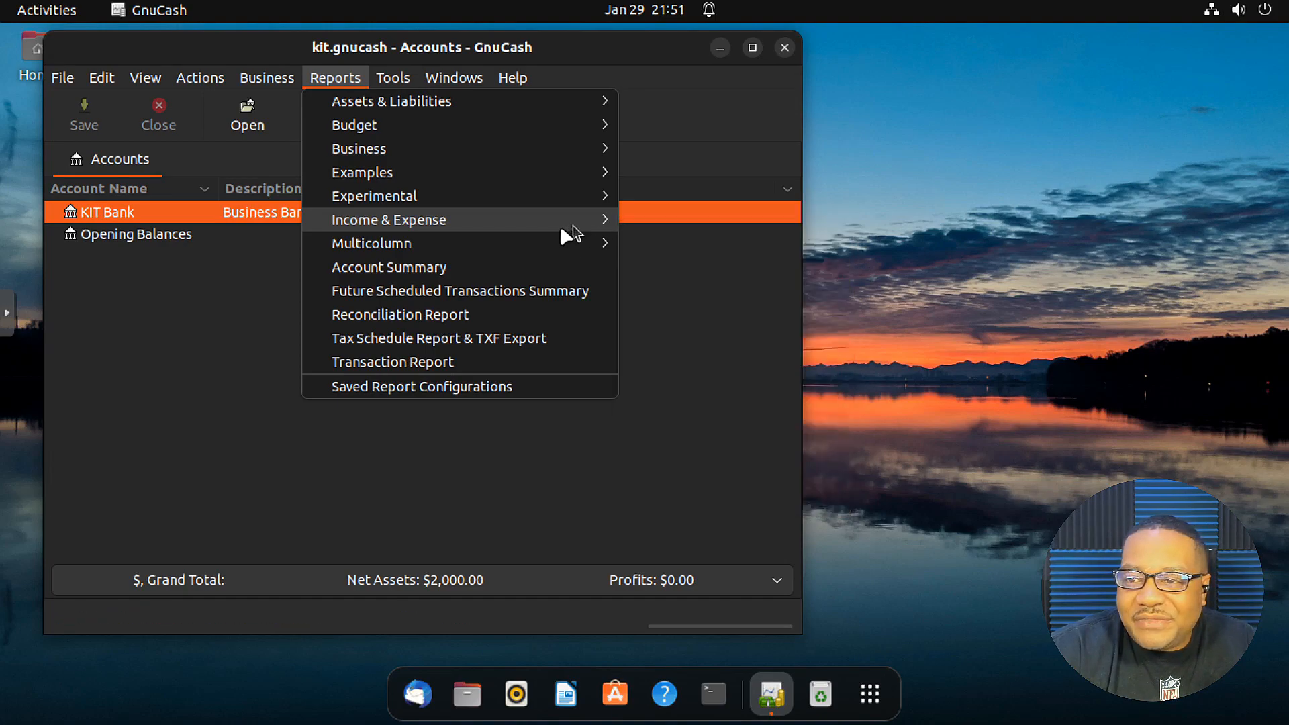
pyautogui.moveTo(548, 243)
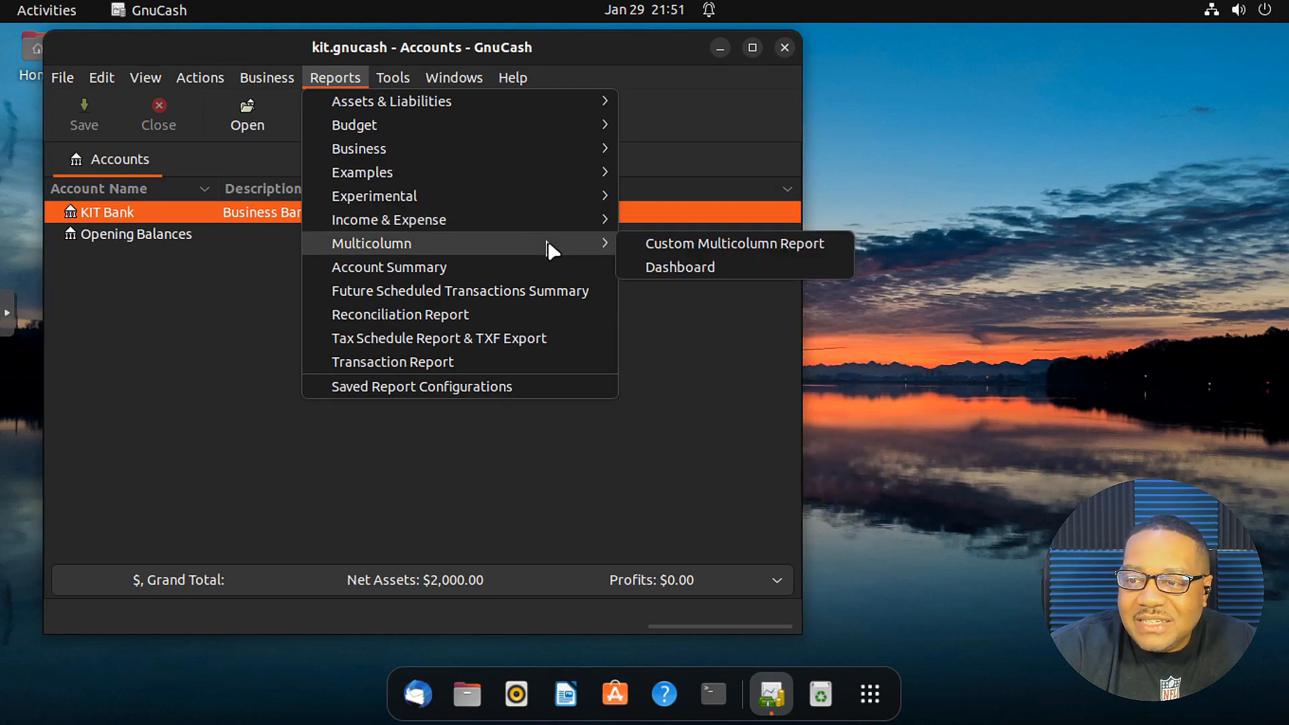
pyautogui.click(705, 266)
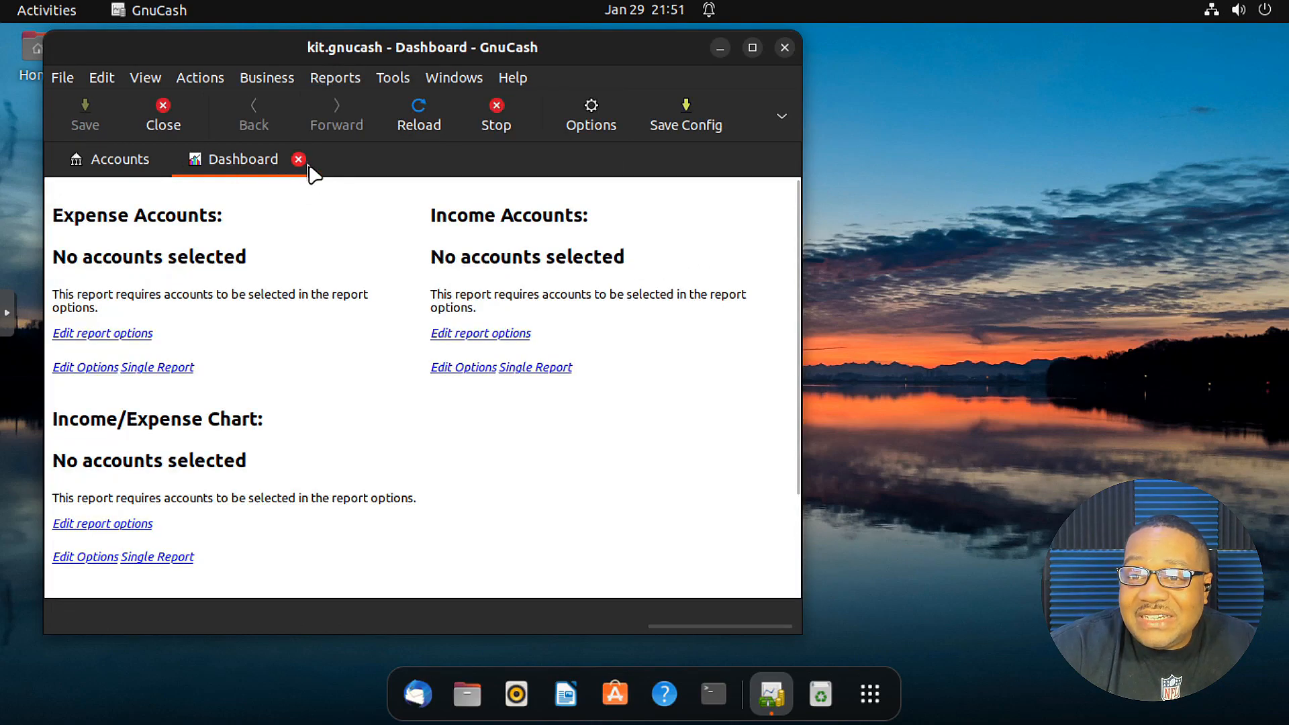
pyautogui.click(298, 160)
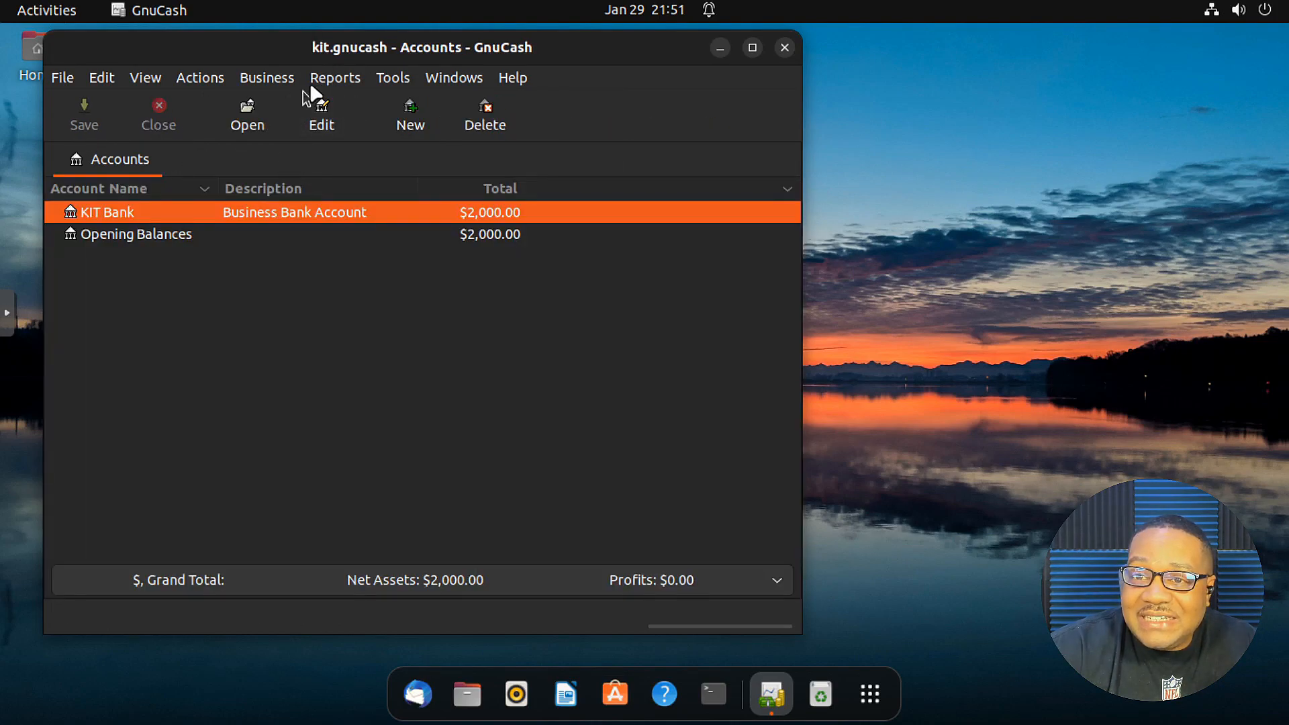
# Review the available report types, including Account Summary, Future Scheduled Transactions Summary and Reconciliation Report.
pyautogui.click(335, 78)
pyautogui.moveTo(572, 239)
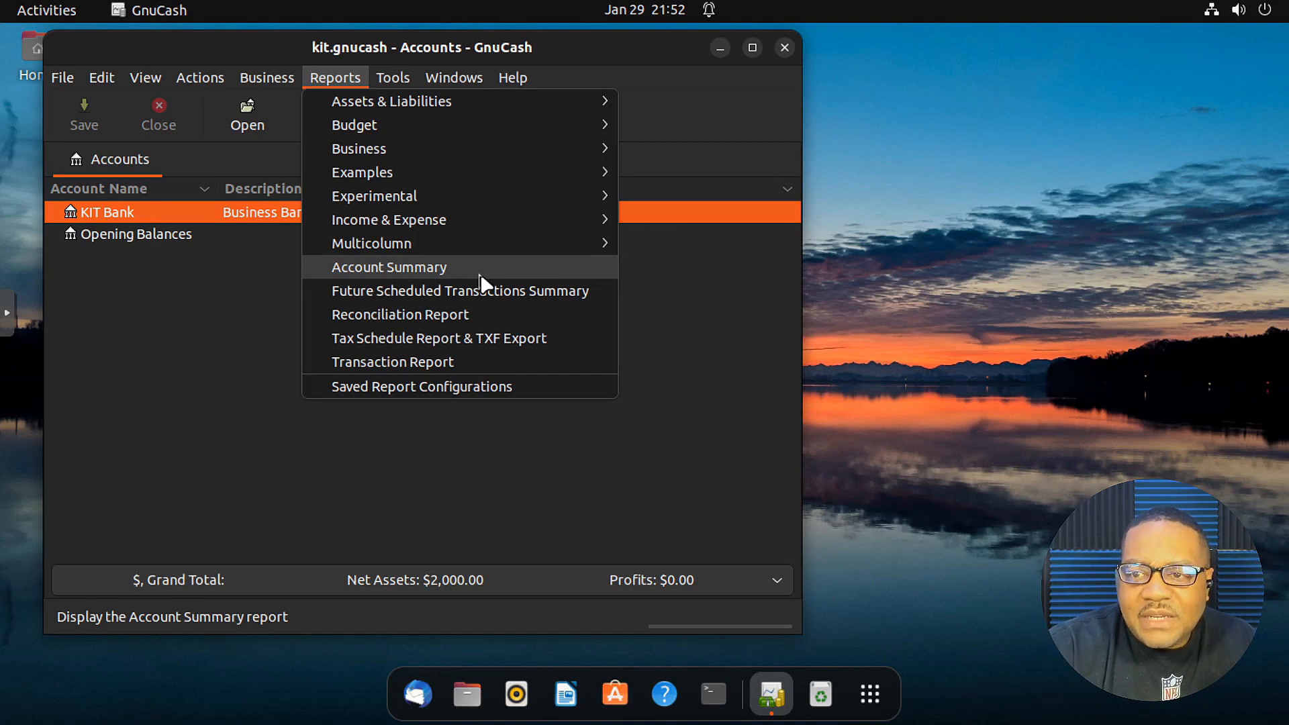
pyautogui.moveTo(411, 254)
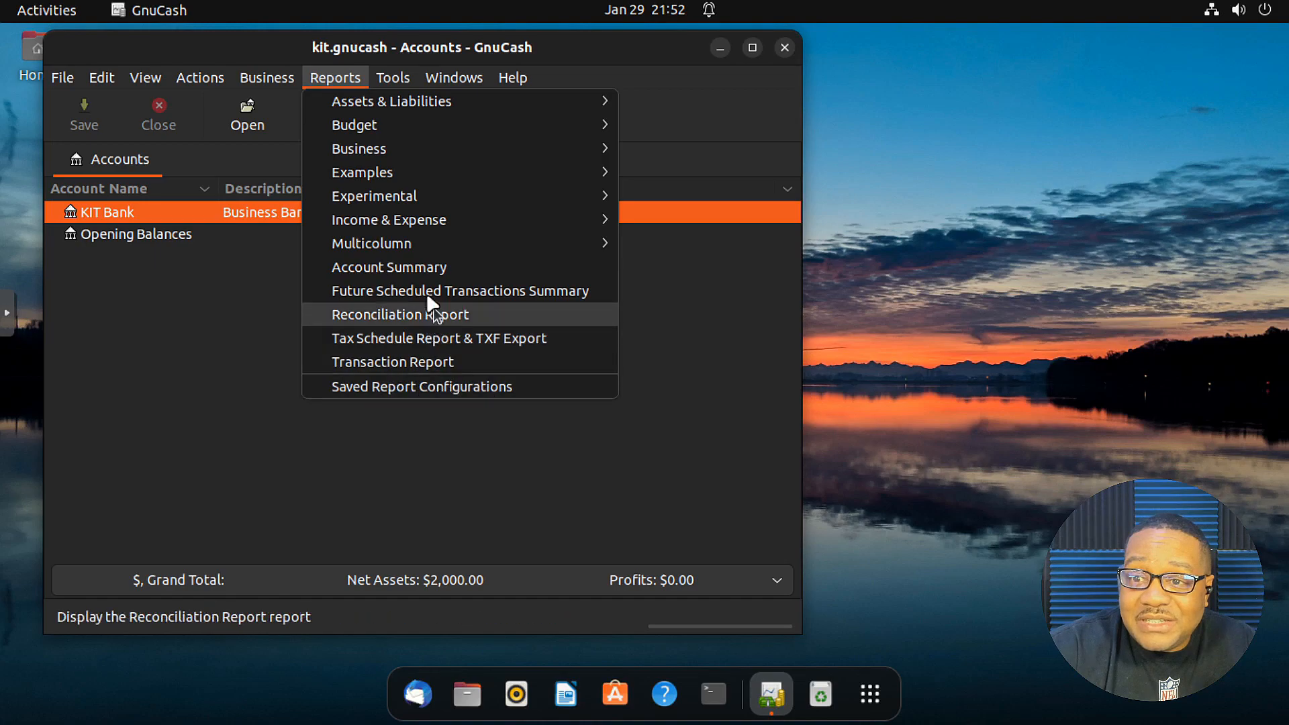
# View the Price Database and close it.
pyautogui.moveTo(372, 84)
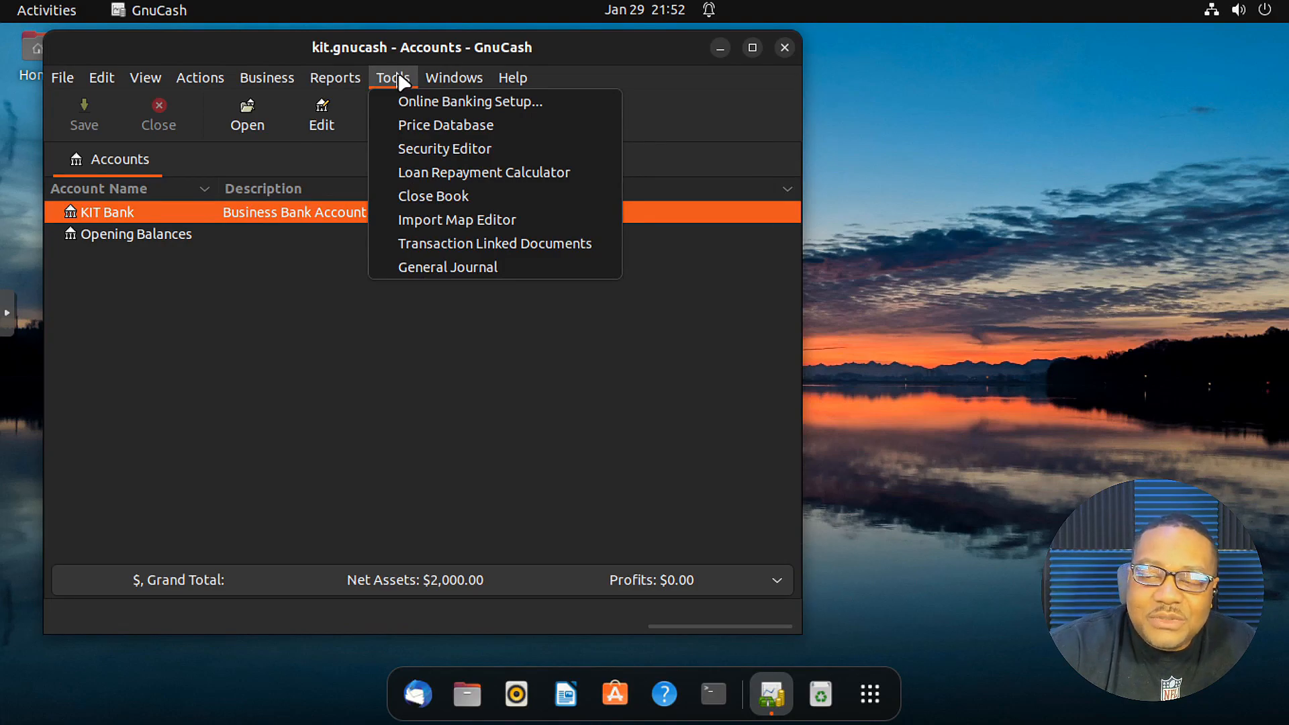
pyautogui.click(480, 126)
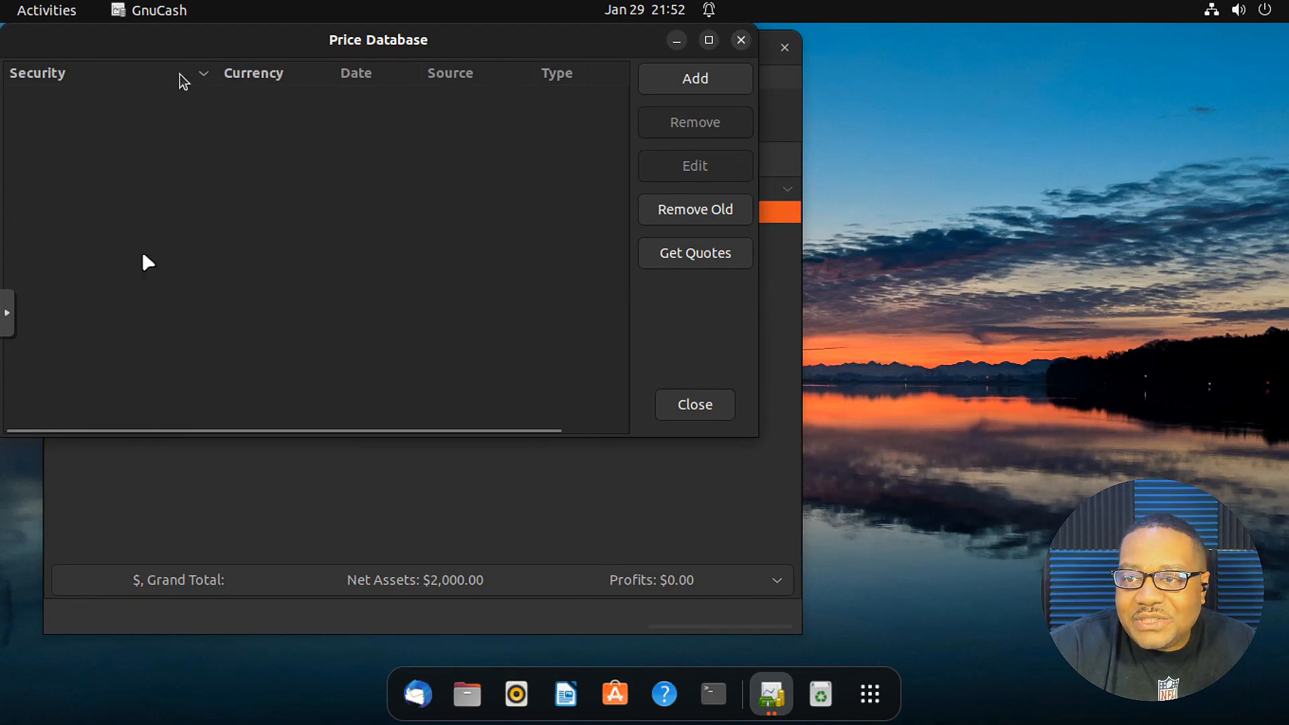
pyautogui.click(741, 40)
# Read the introduction of the Online Banking Setup assistant and cancel the assistant.
pyautogui.click(386, 77)
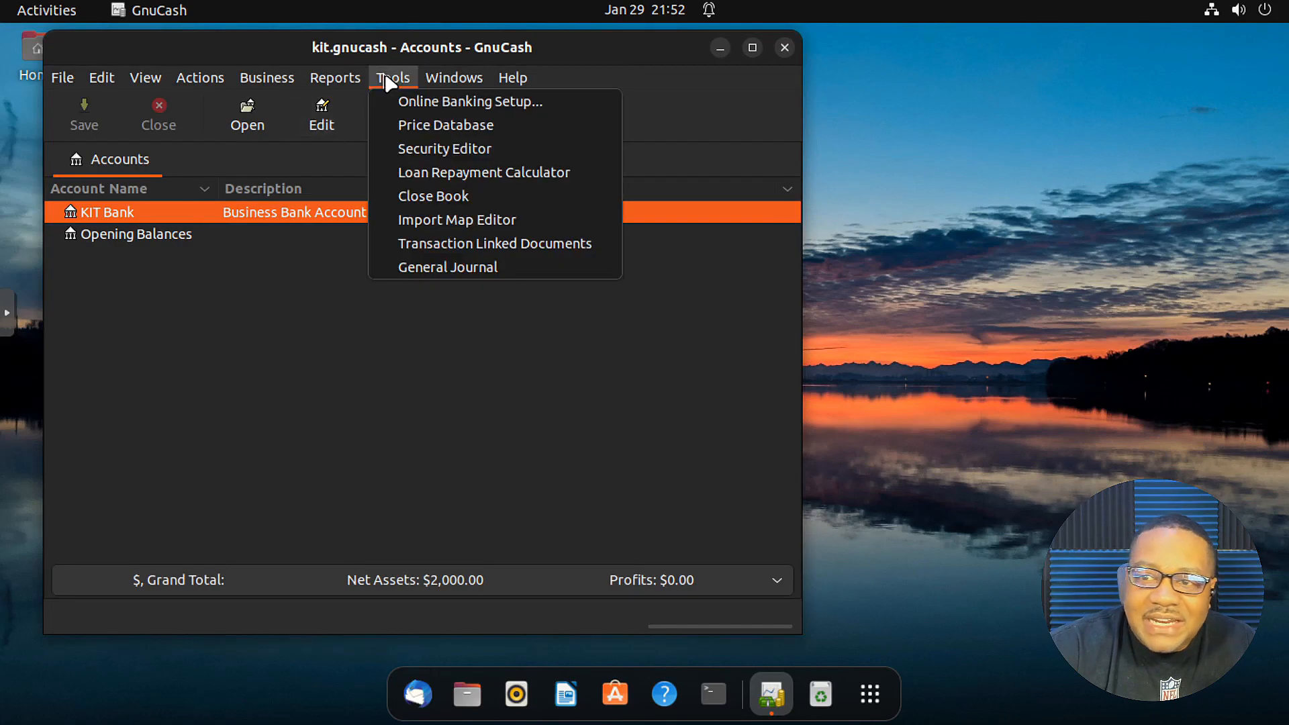
pyautogui.click(386, 77)
pyautogui.click(393, 78)
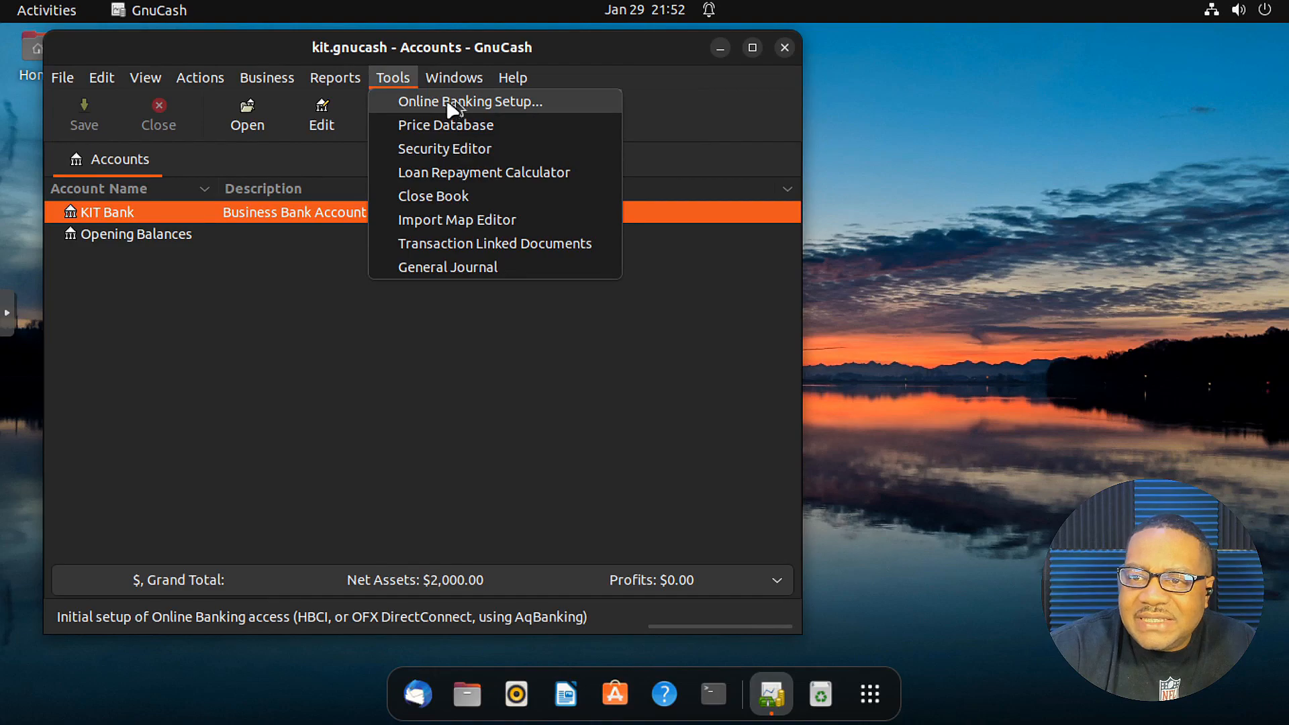
pyautogui.click(421, 101)
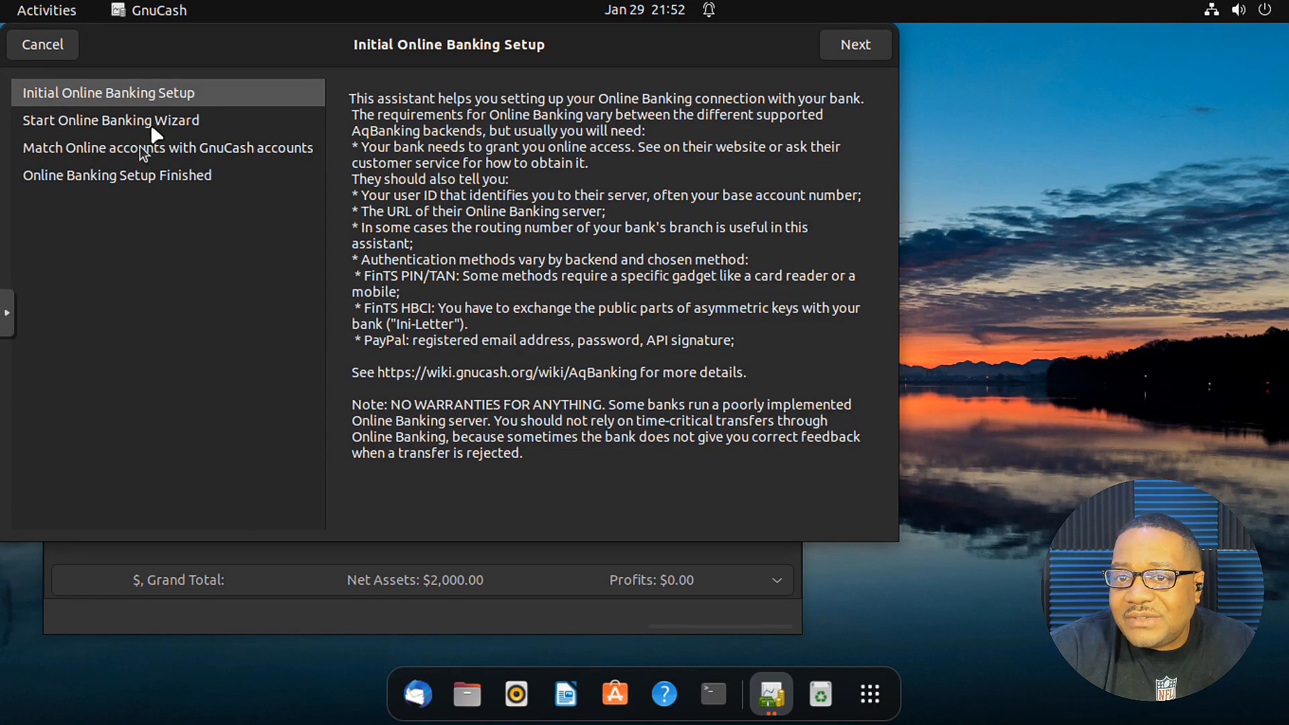
pyautogui.click(39, 48)
# View the Loan Repayment Calculator, highlight its future value and close the calculator.
pyautogui.click(394, 79)
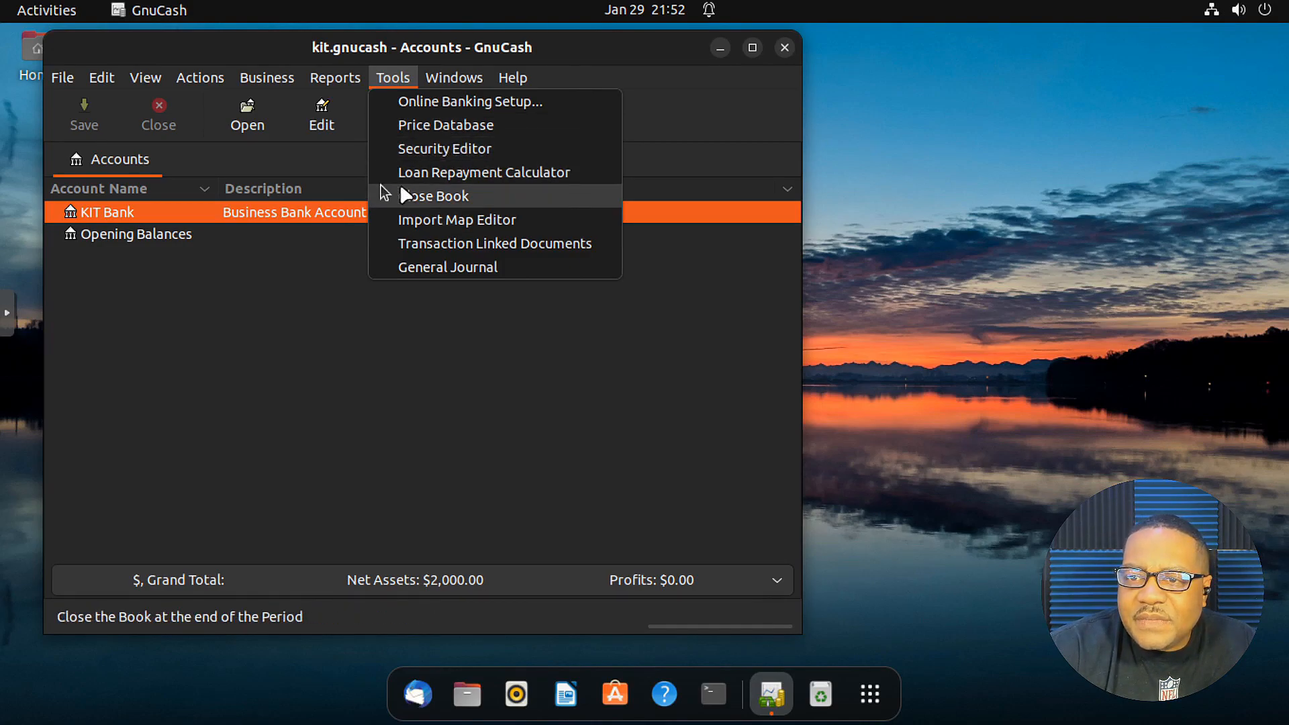
pyautogui.click(497, 171)
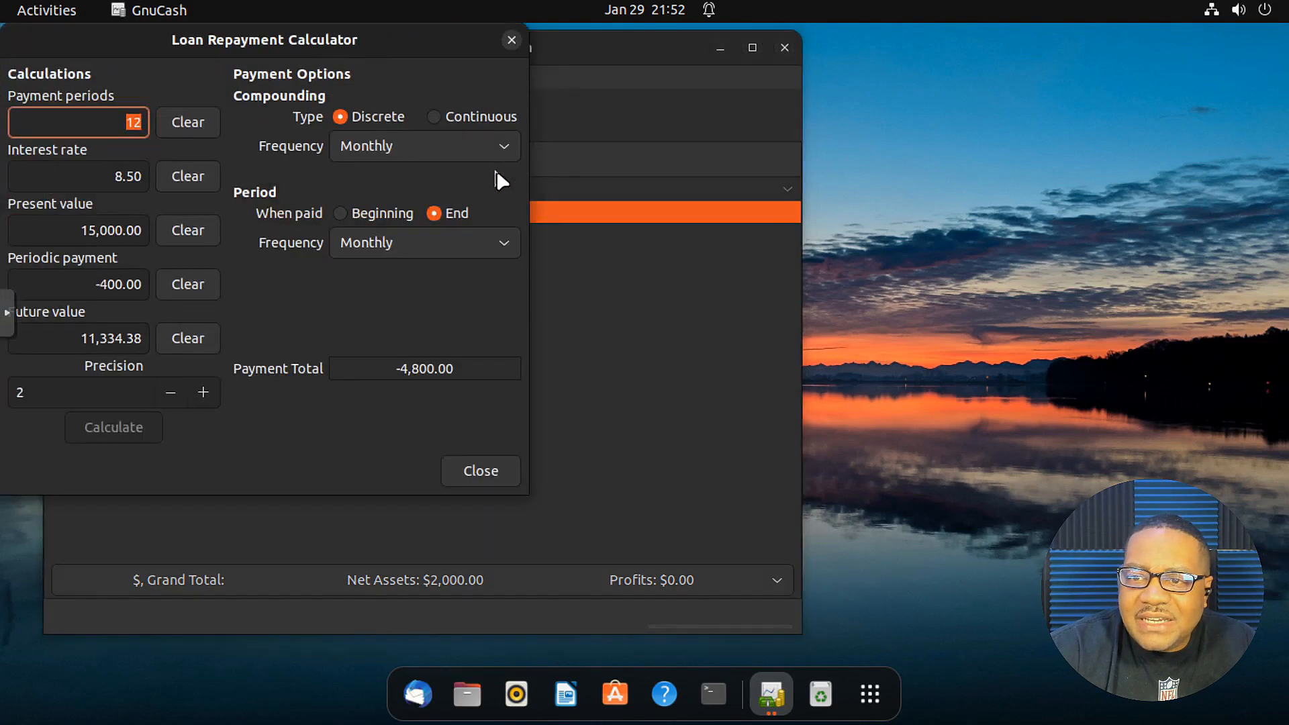
pyautogui.moveTo(290, 47); pyautogui.dragTo(665, 107)
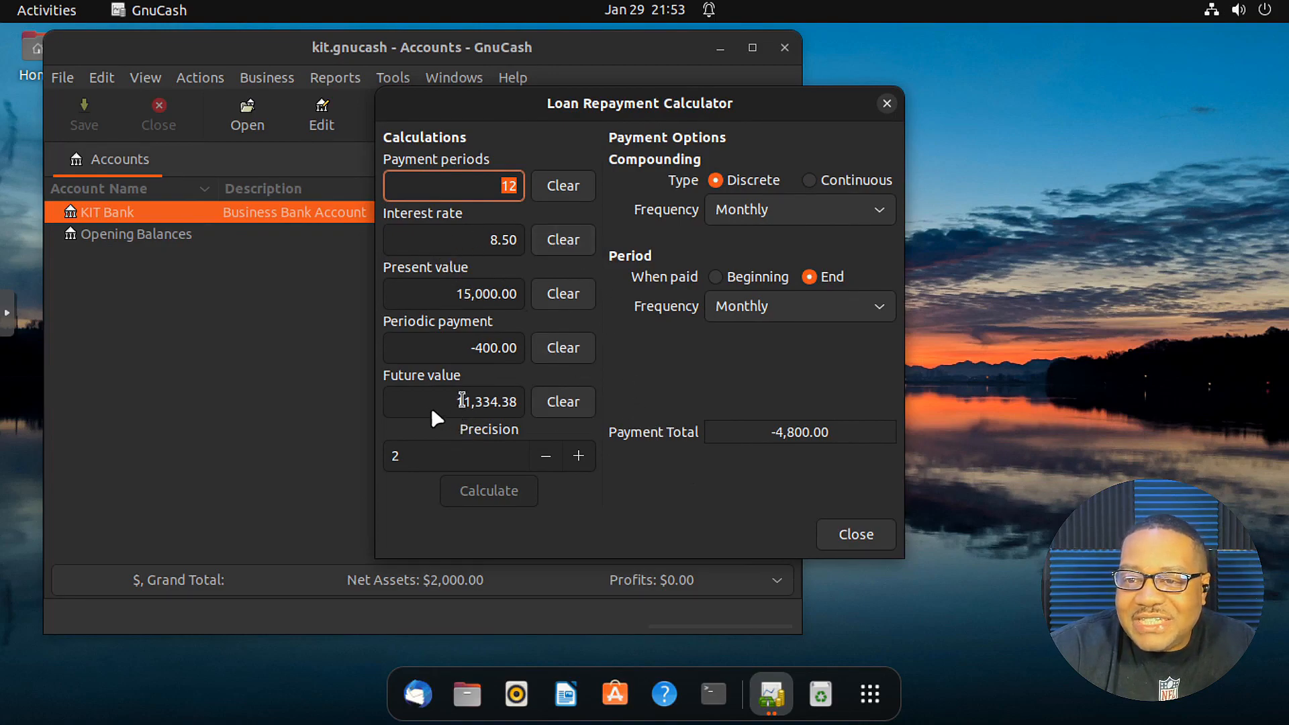
pyautogui.moveTo(435, 404); pyautogui.dragTo(530, 396)
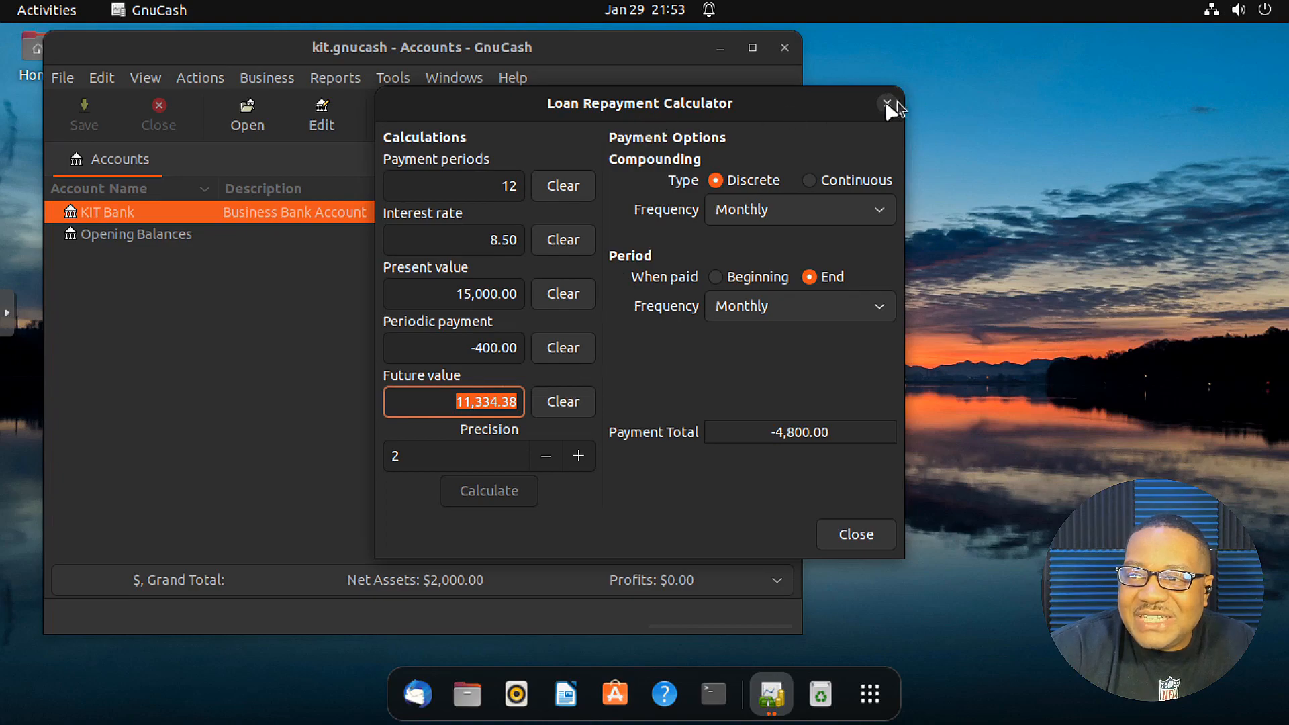
pyautogui.click(856, 532)
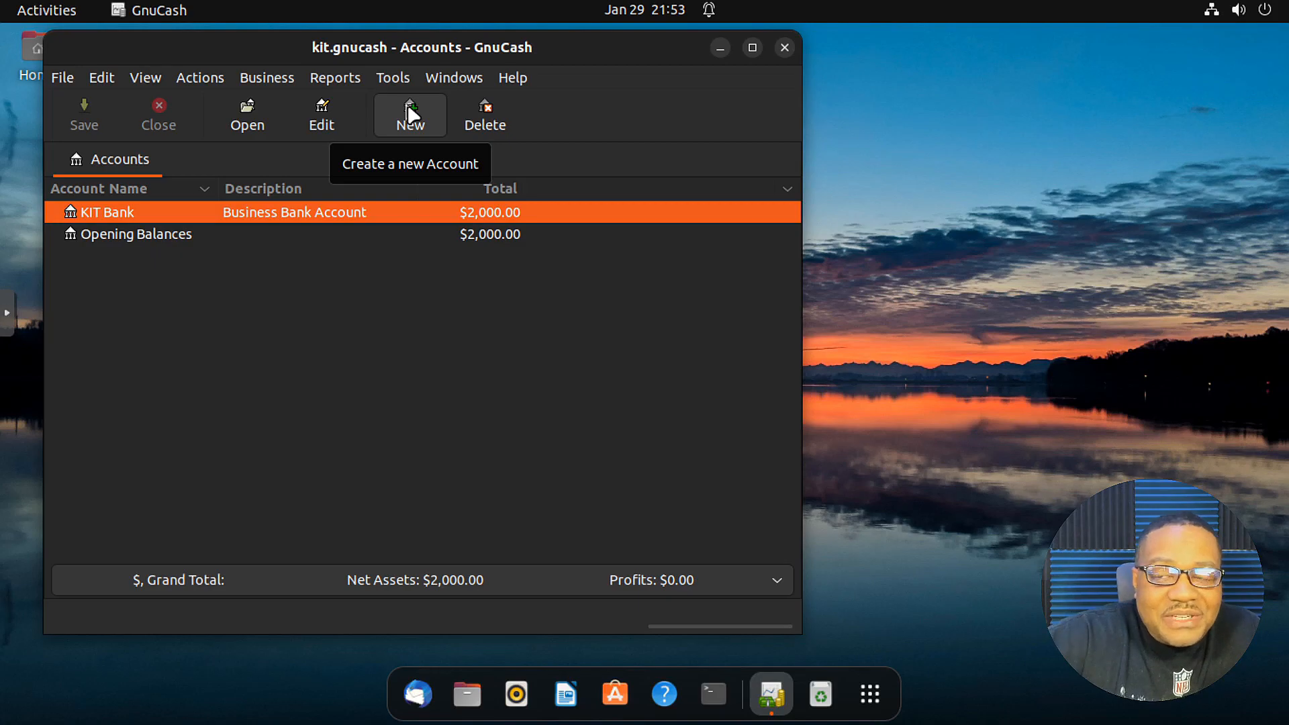
# Review the window commands, and try to view the Tutorial and Concepts Guide before closing the help viewer.
pyautogui.click(396, 77)
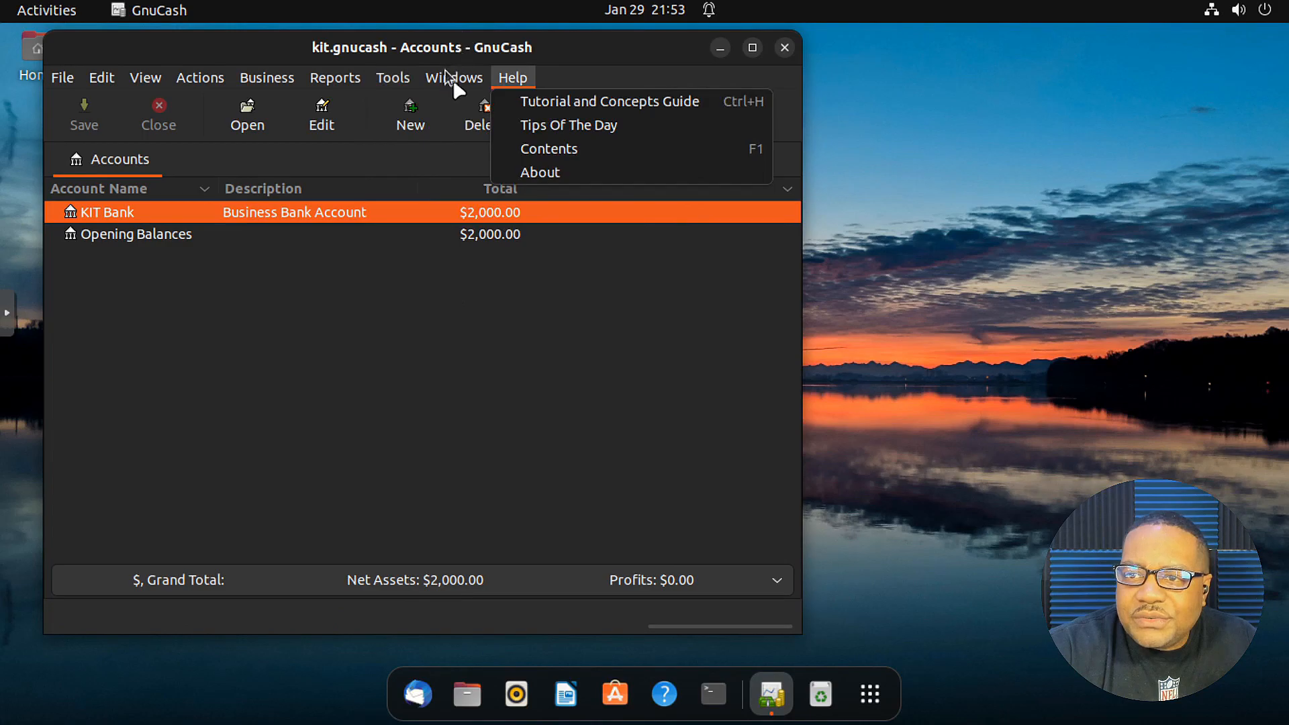
pyautogui.moveTo(453, 67)
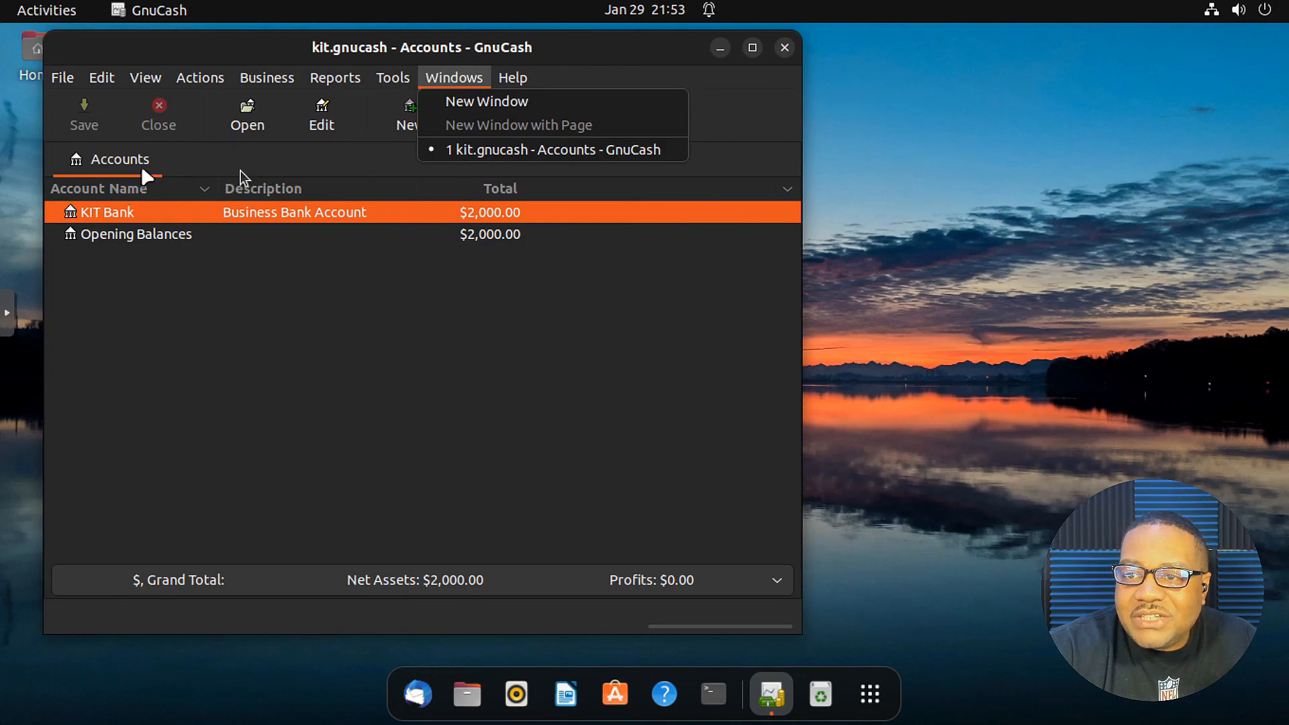
pyautogui.moveTo(512, 81)
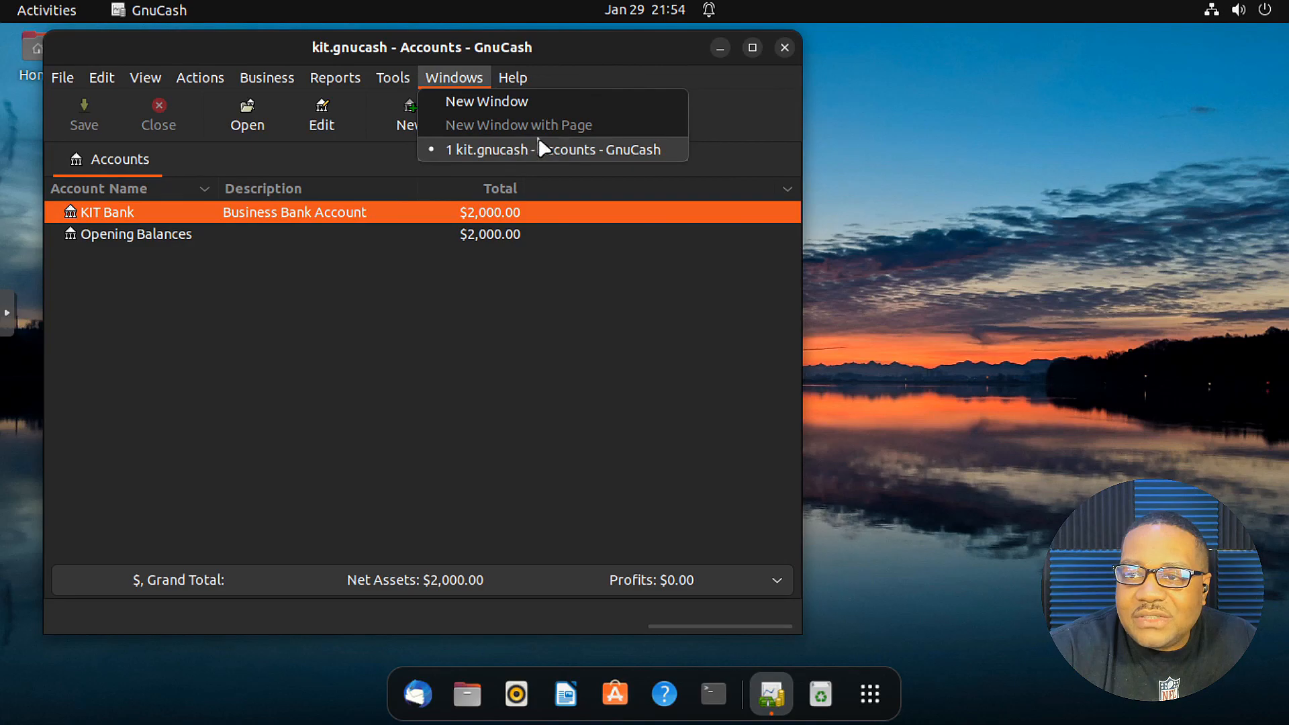
pyautogui.moveTo(200, 78)
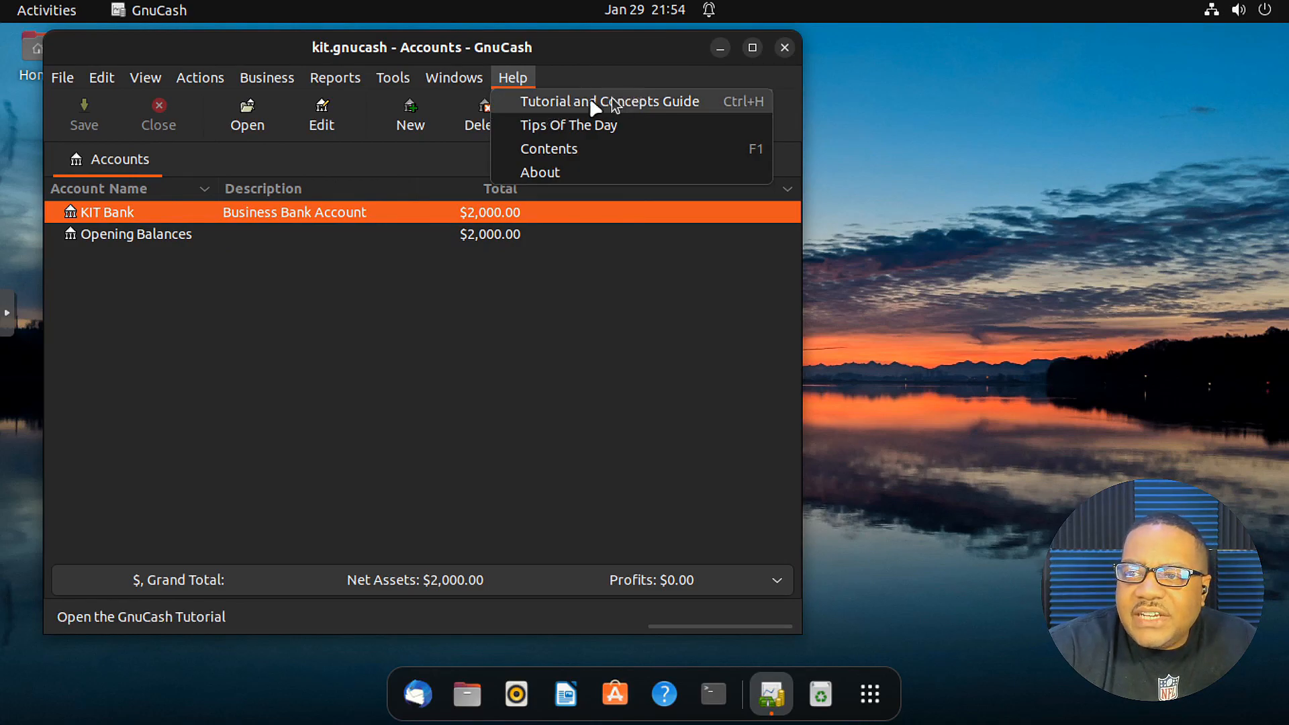
pyautogui.click(597, 103)
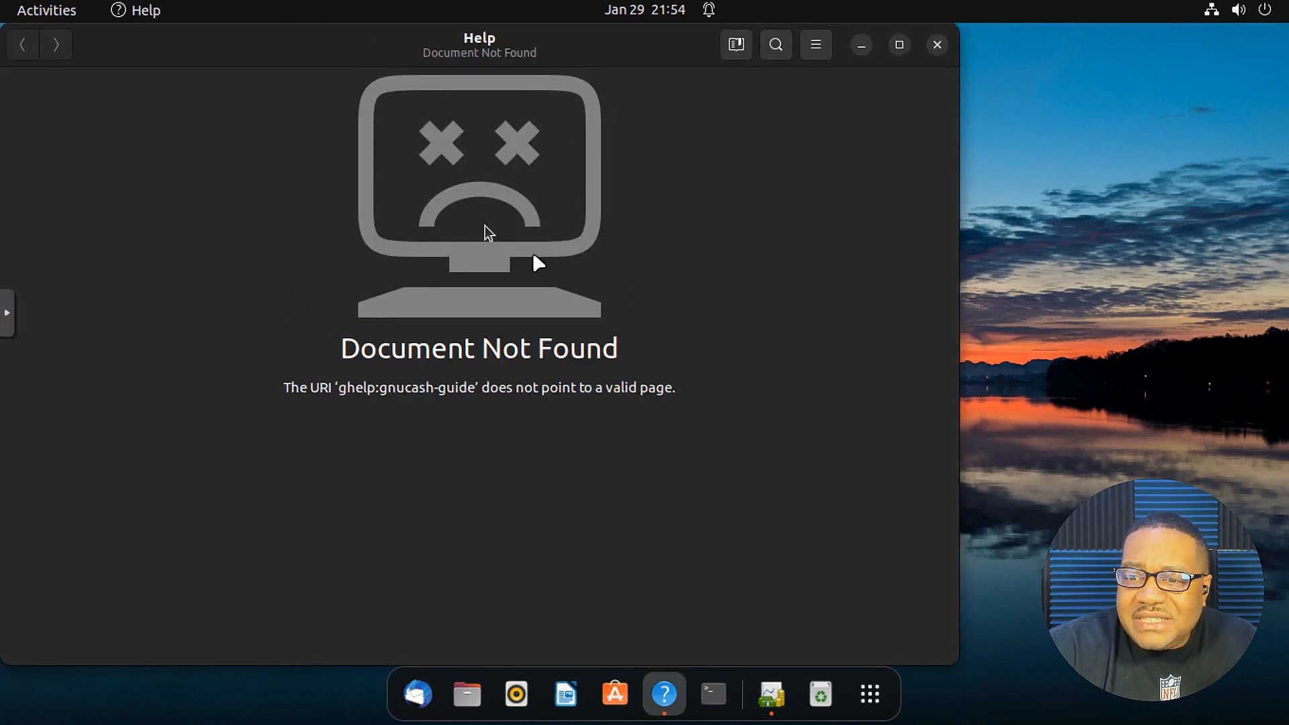
pyautogui.click(938, 45)
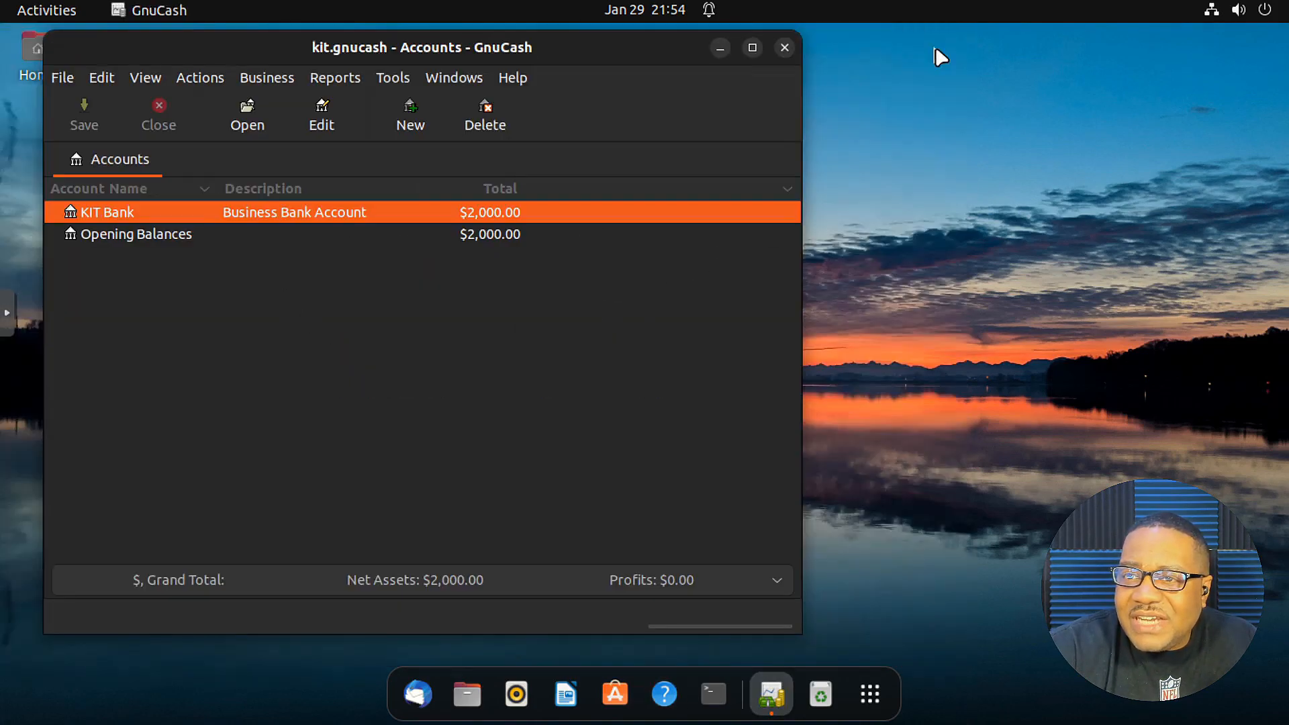
# View the Tip of the Day and close it.
pyautogui.click(514, 79)
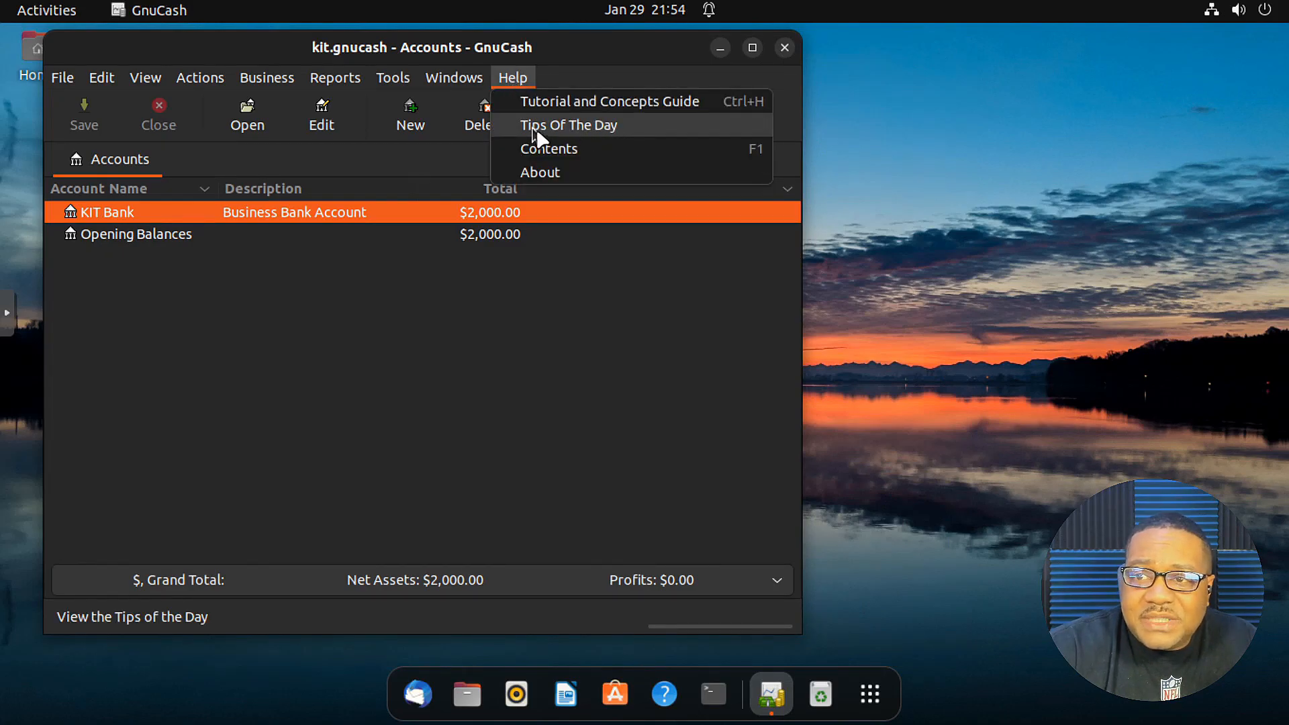
pyautogui.click(618, 128)
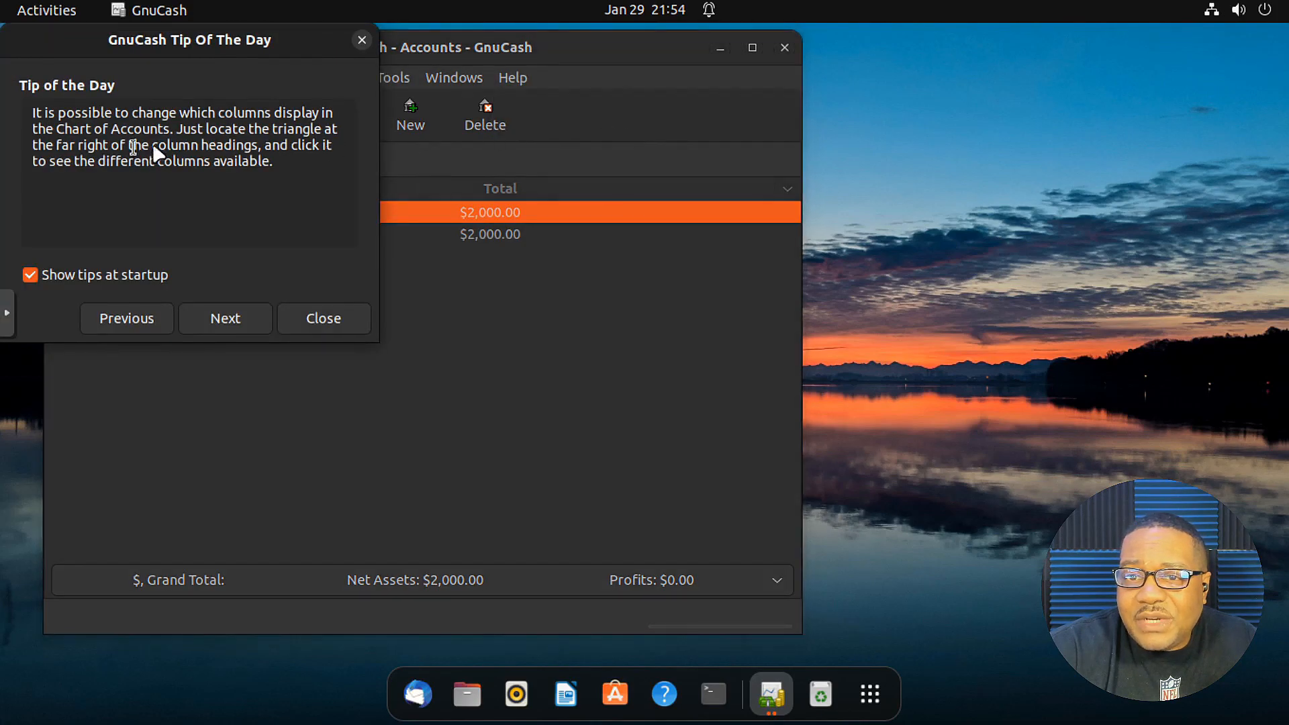
pyautogui.click(333, 321)
# Check the installed GnuCash version in the About information and close it.
pyautogui.click(515, 75)
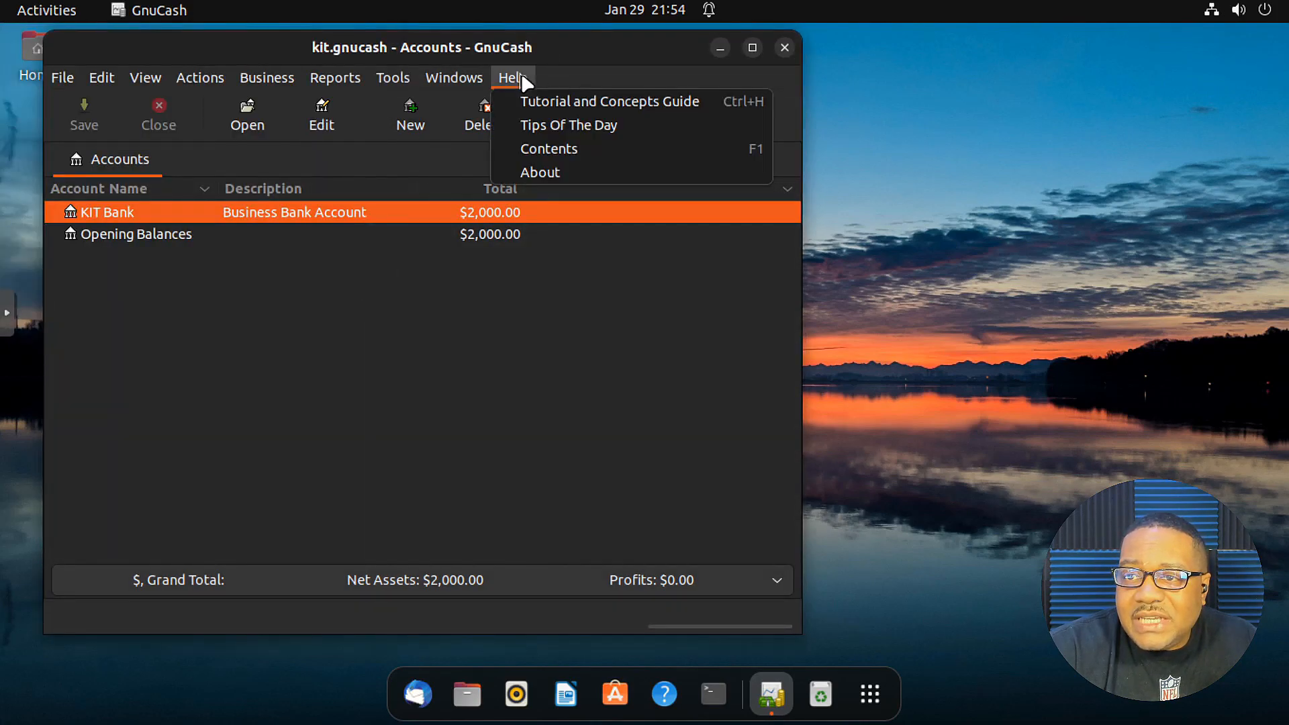
pyautogui.click(566, 171)
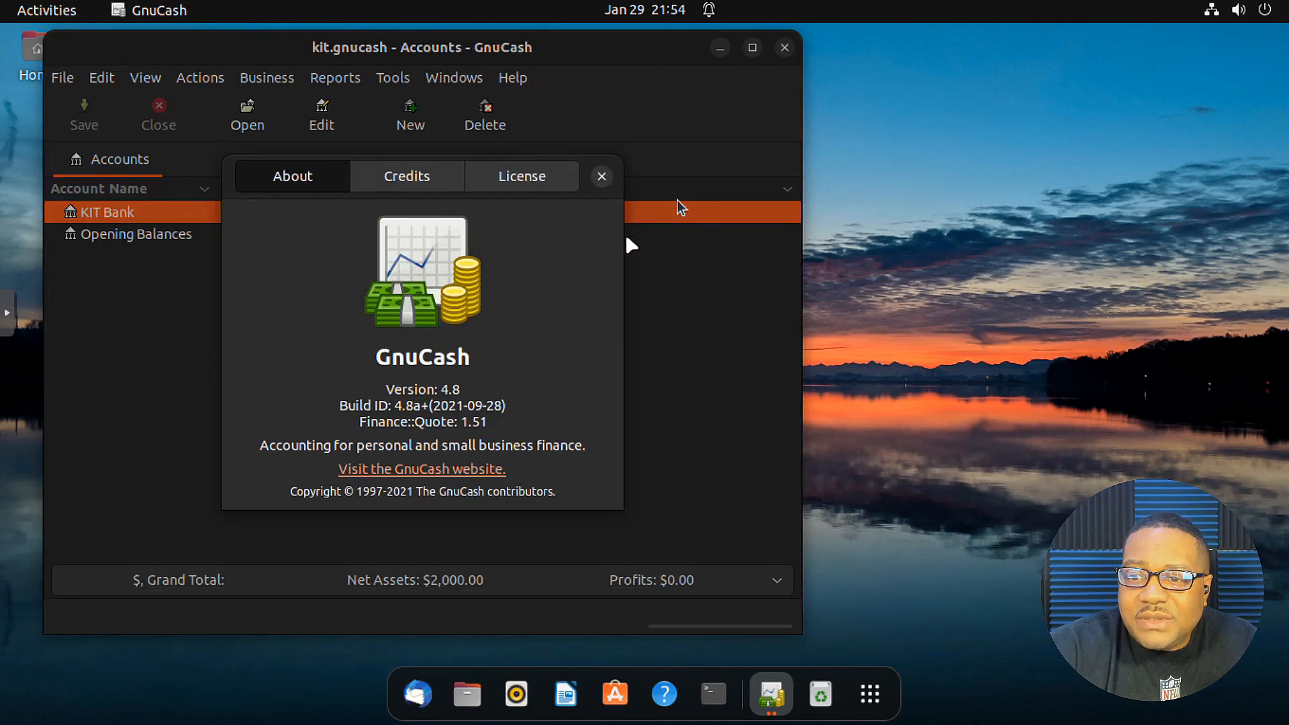
pyautogui.moveTo(464, 390); pyautogui.dragTo(390, 379)
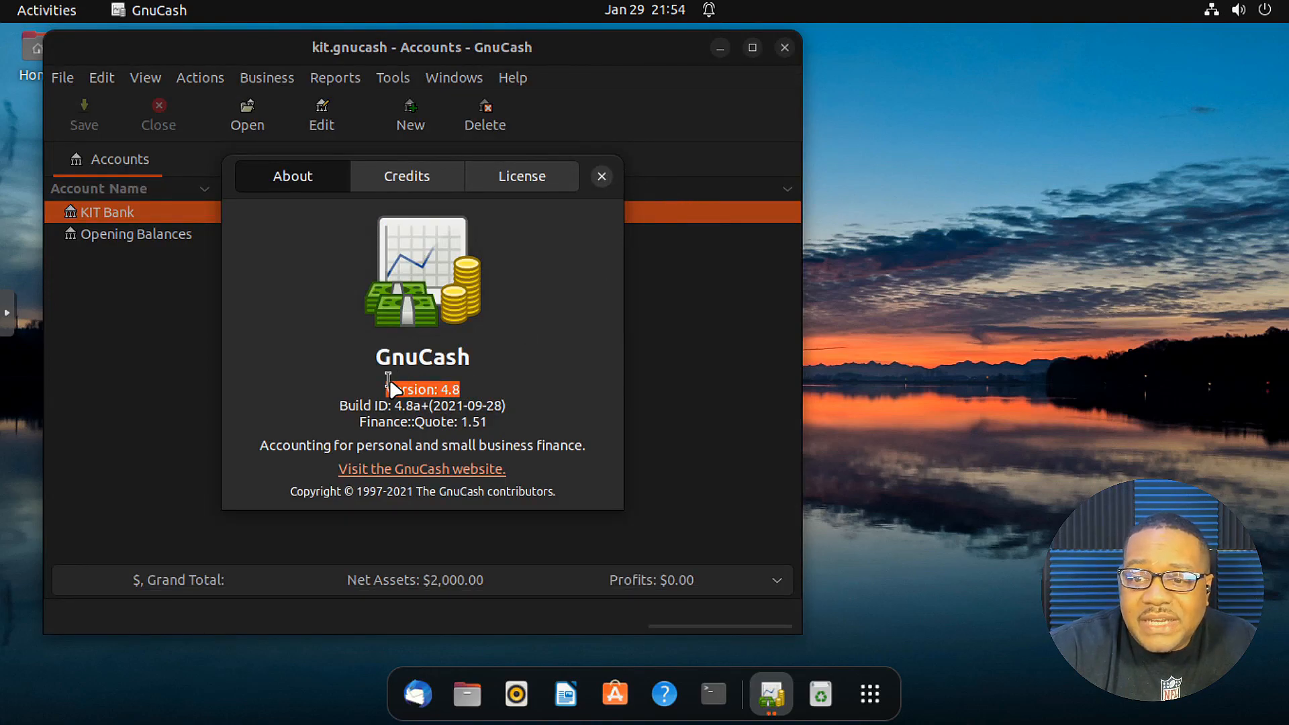
pyautogui.click(601, 176)
# Try to view the GnuCash help contents and close the help viewer.
pyautogui.click(508, 75)
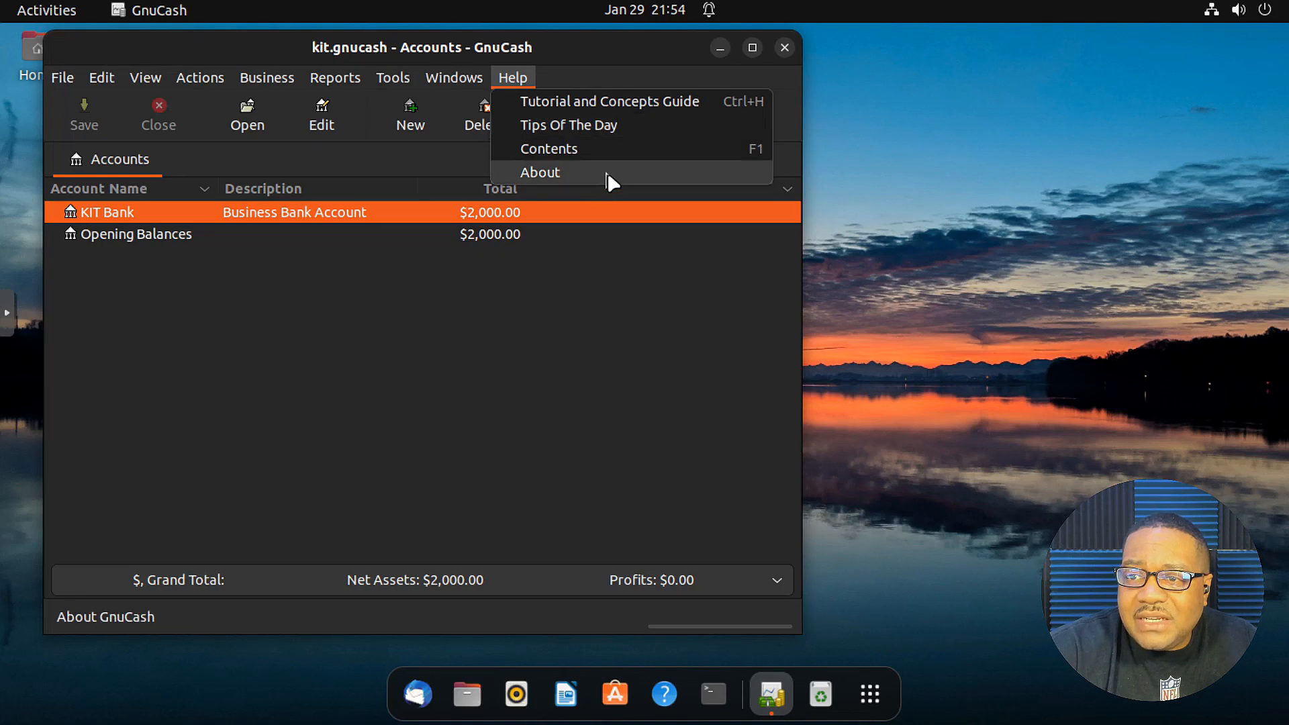
pyautogui.click(598, 149)
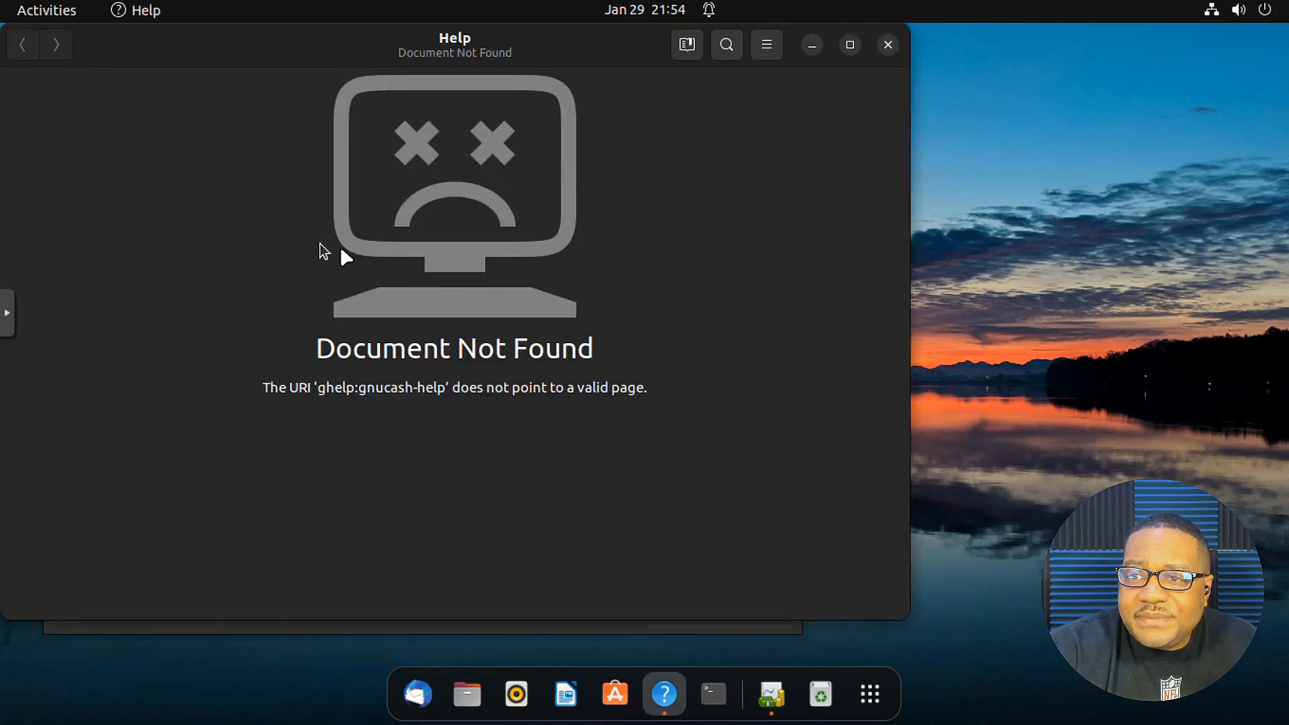
pyautogui.click(887, 45)
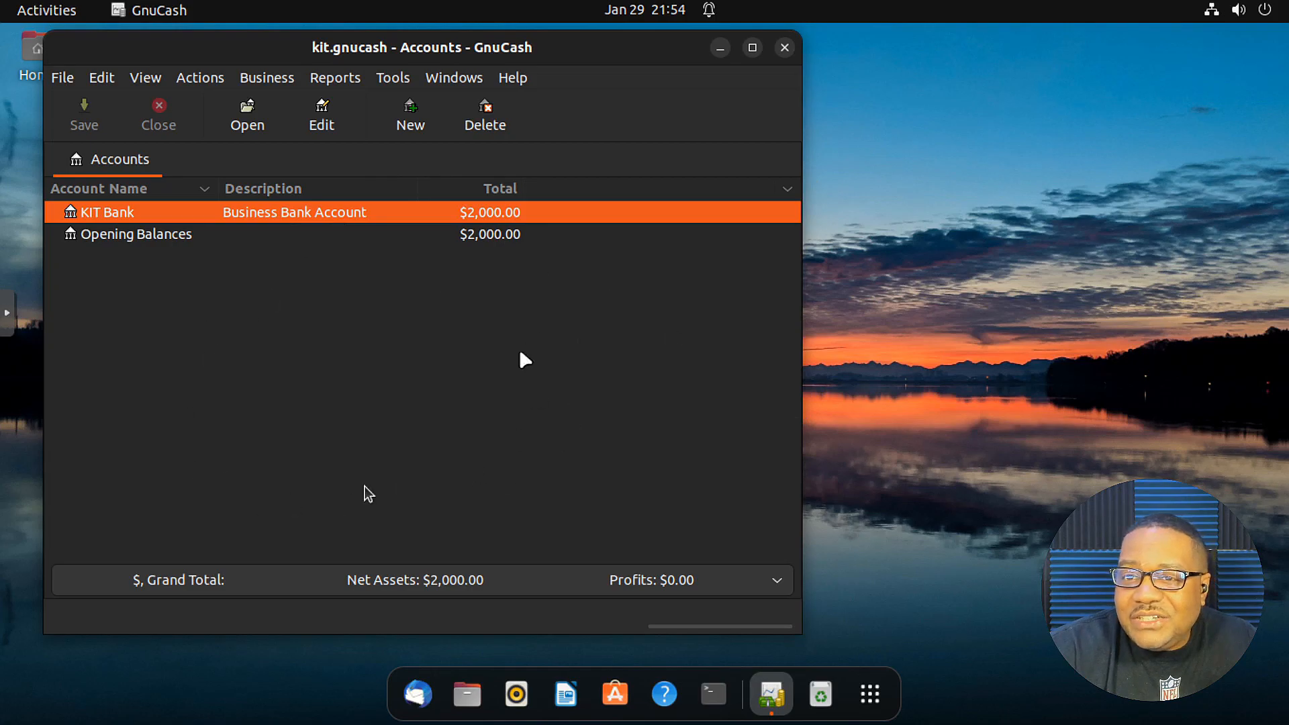
# View the Save As options for the book and cancel, and expand and collapse the net assets and profits summary.
pyautogui.click(59, 79)
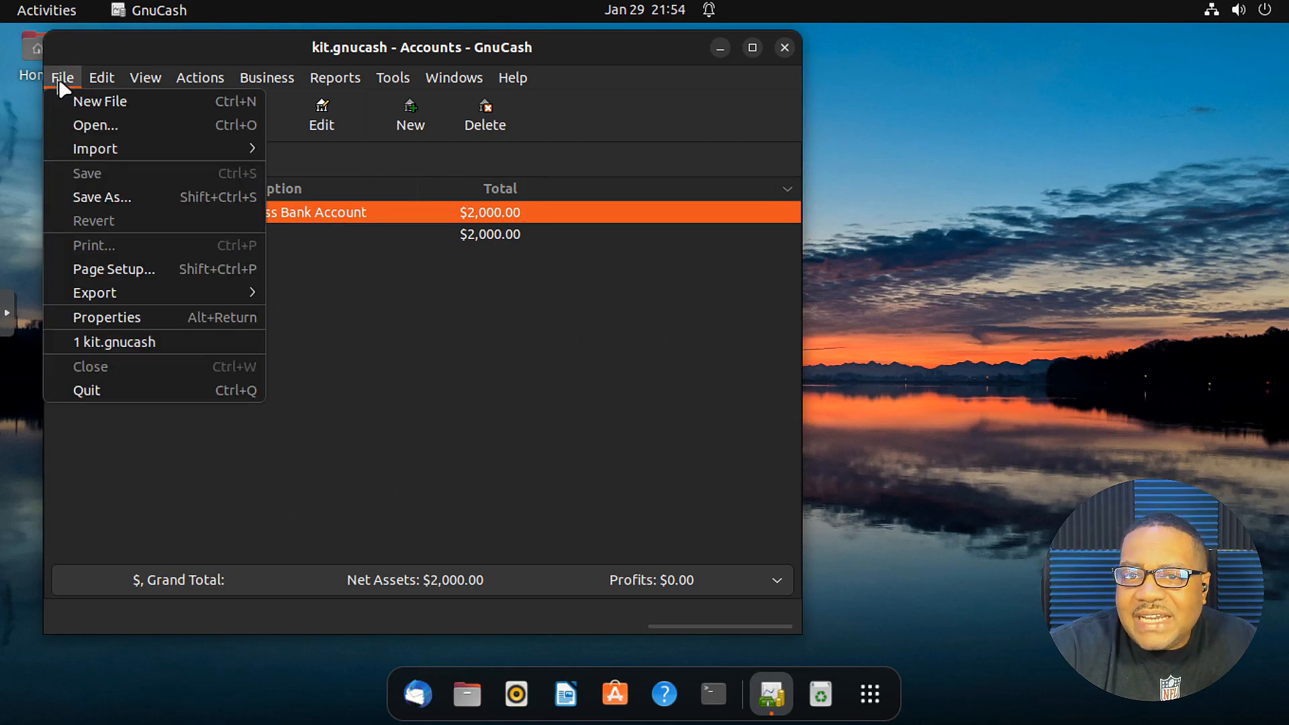
pyautogui.click(118, 198)
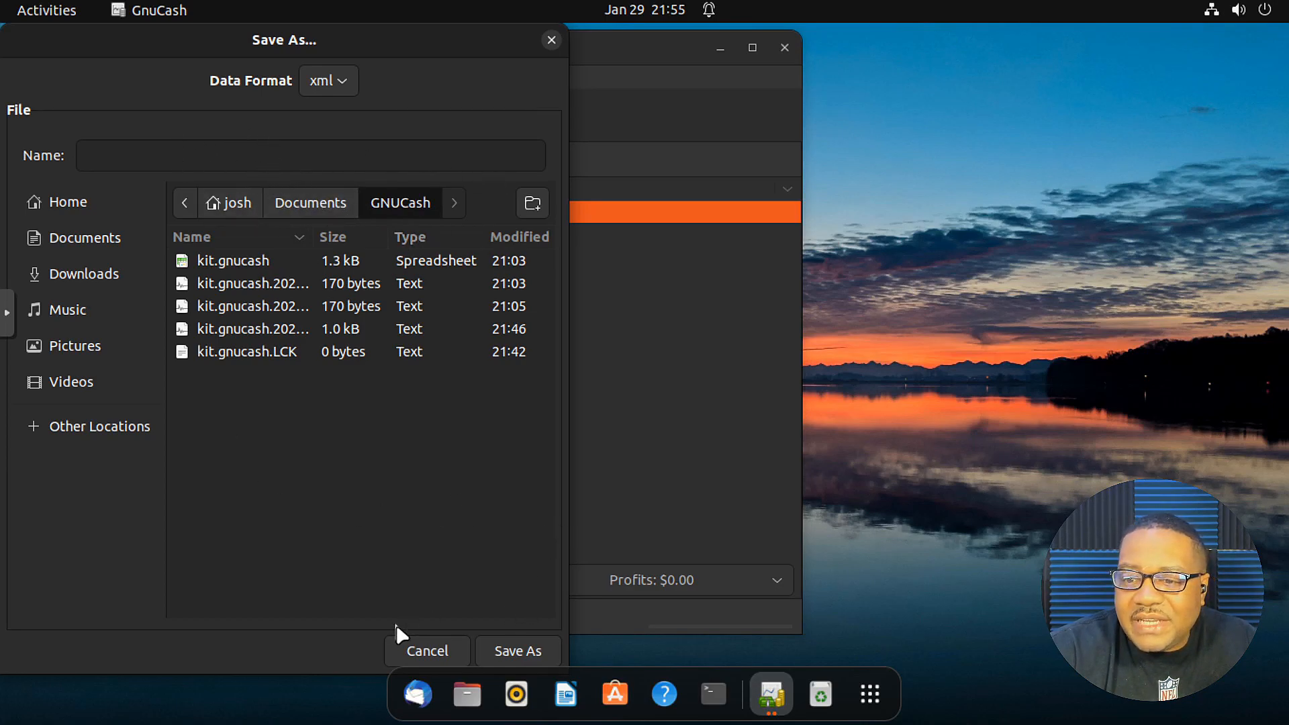
pyautogui.click(429, 651)
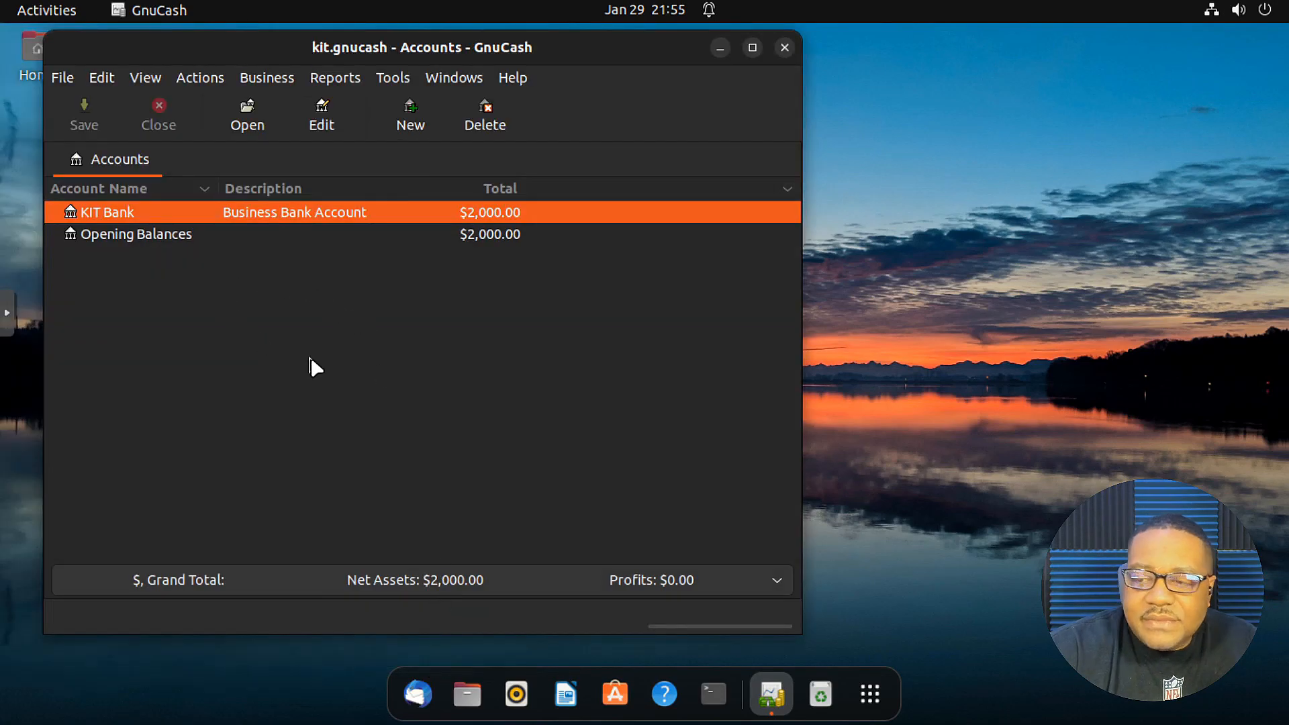
pyautogui.click(778, 581)
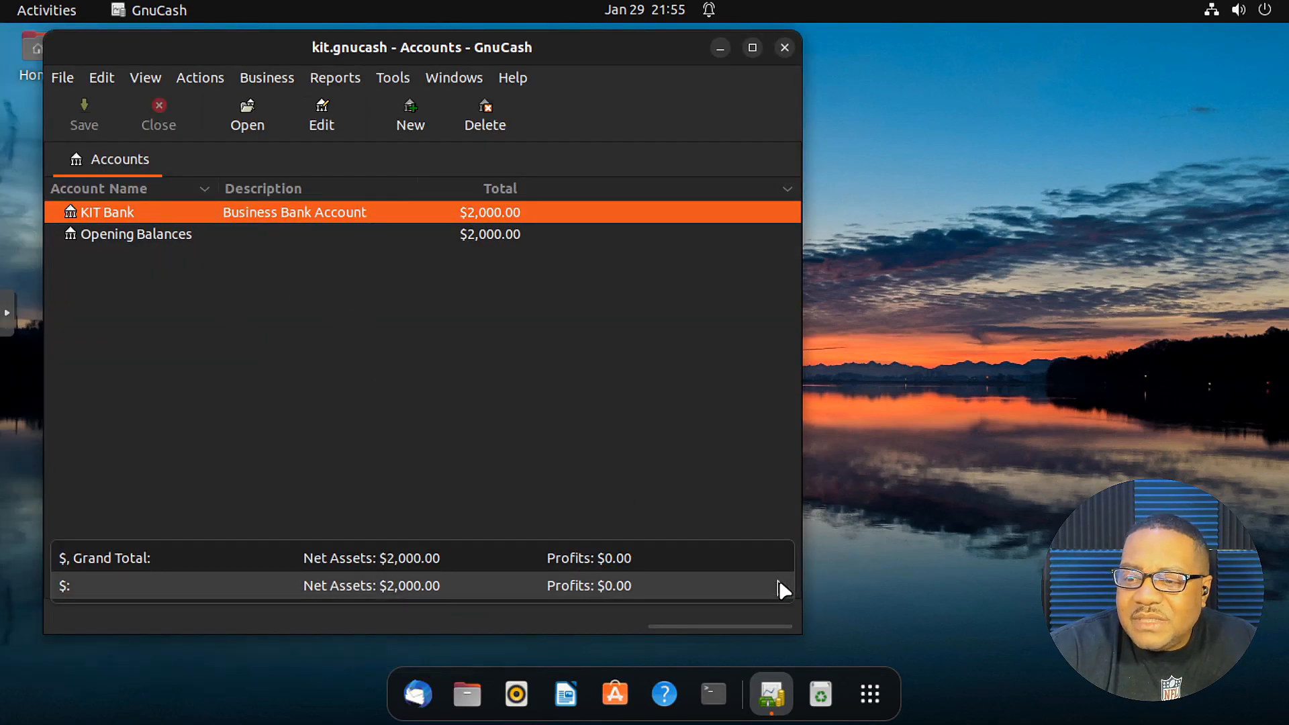
pyautogui.click(342, 569)
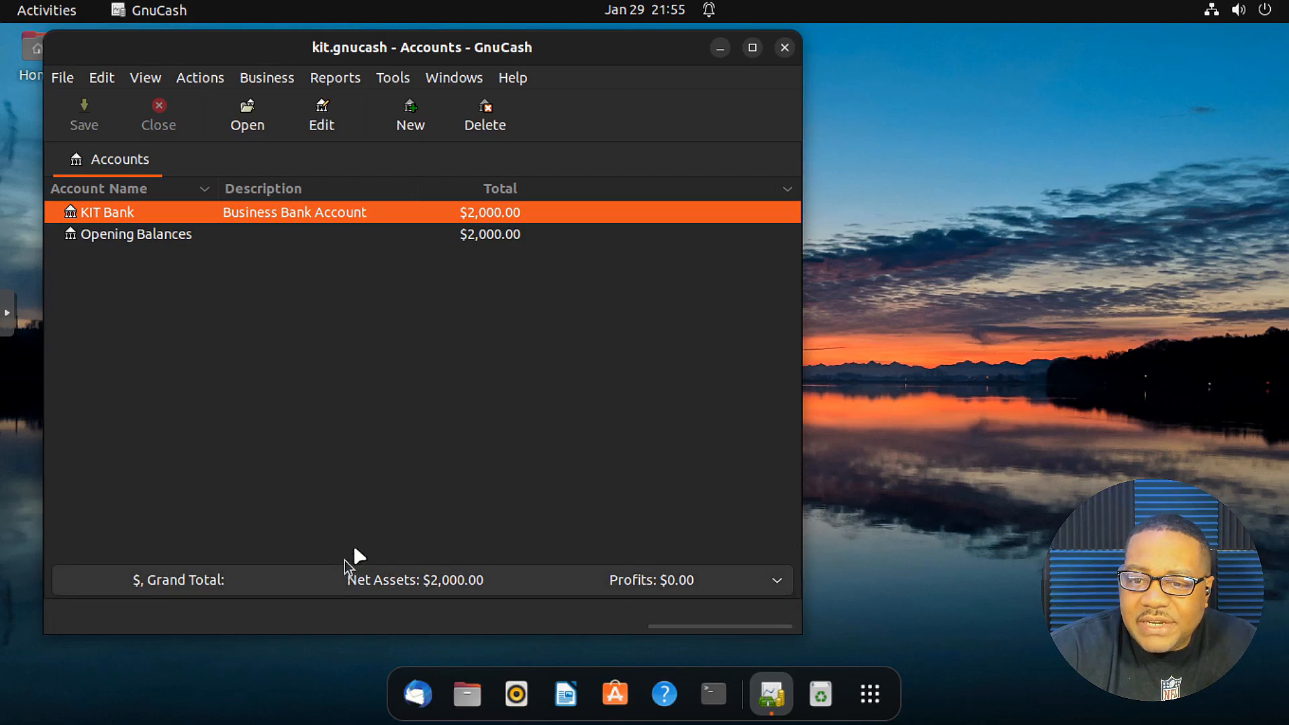